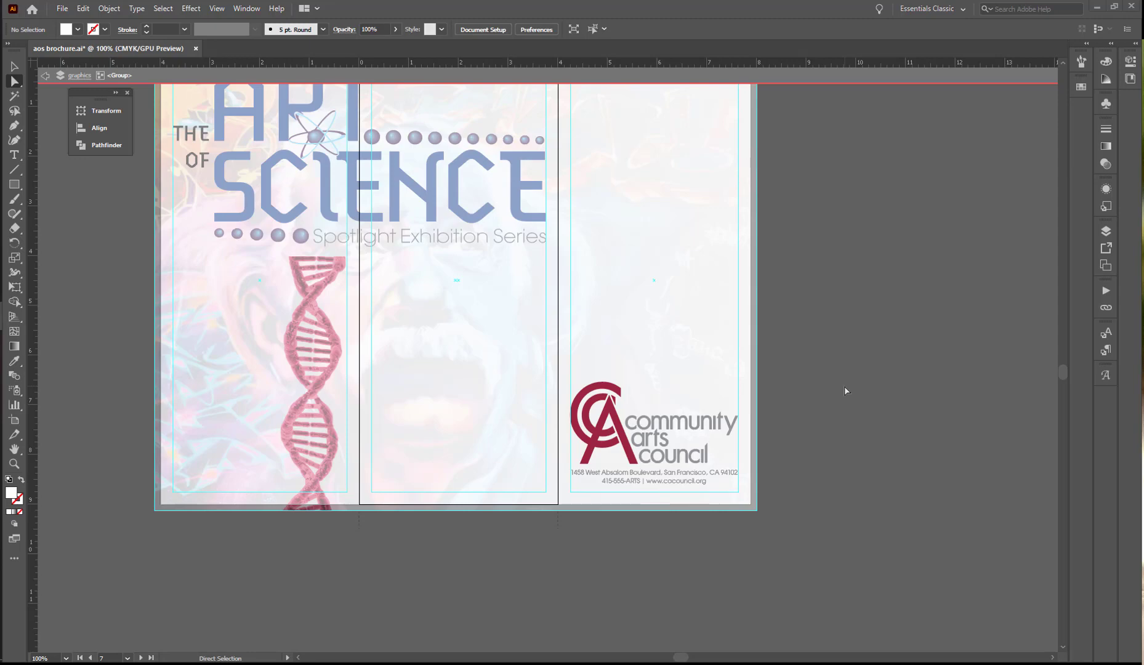
- Leave the logo group's isolation mode and return to the Selection tool
{"action": "left_click", "coordinate": [45, 75]}
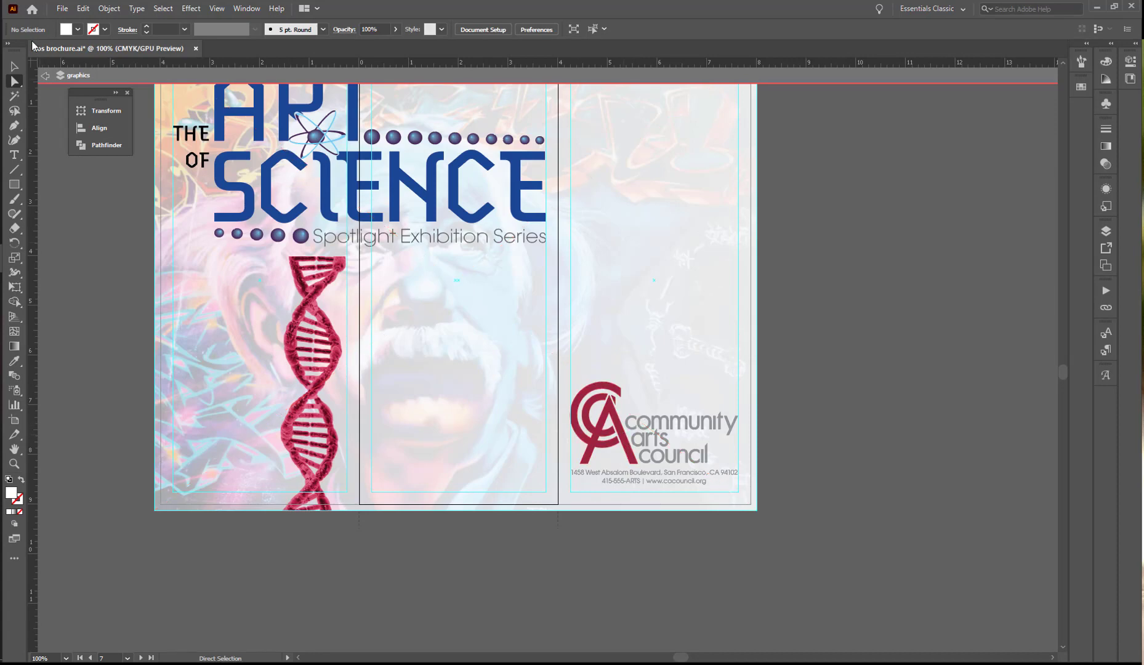
{"action": "left_click", "coordinate": [14, 66]}
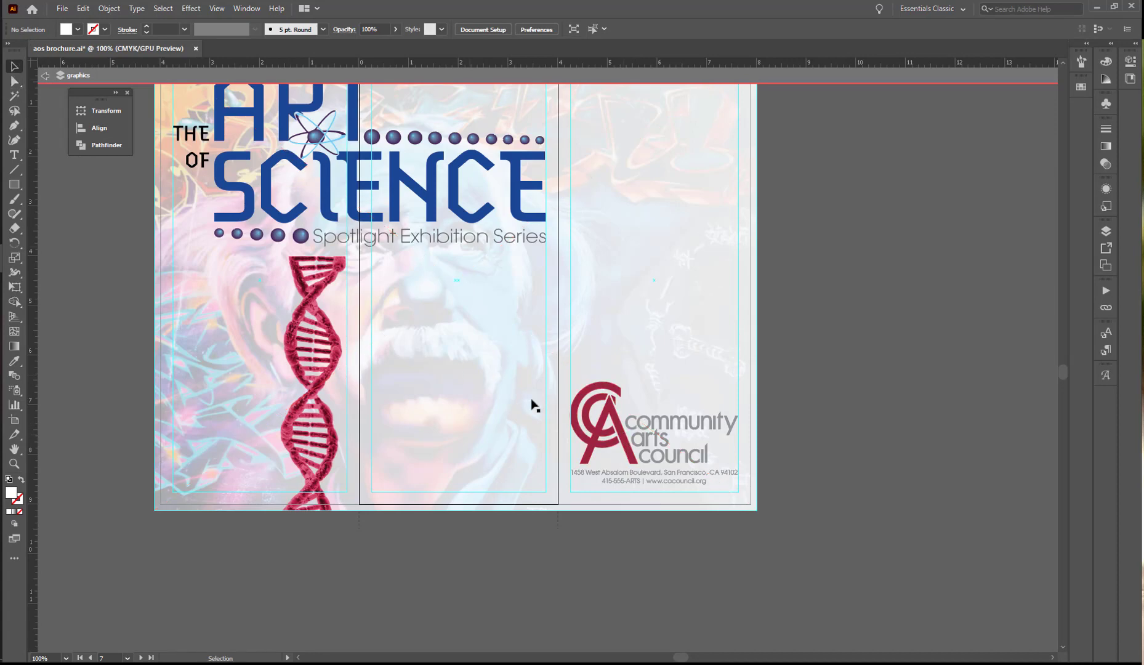
- Isolate the CAC logo group, zoom in, and marquee-select its address lines with Direct Selection
{"action": "double_click", "coordinate": [623, 439]}
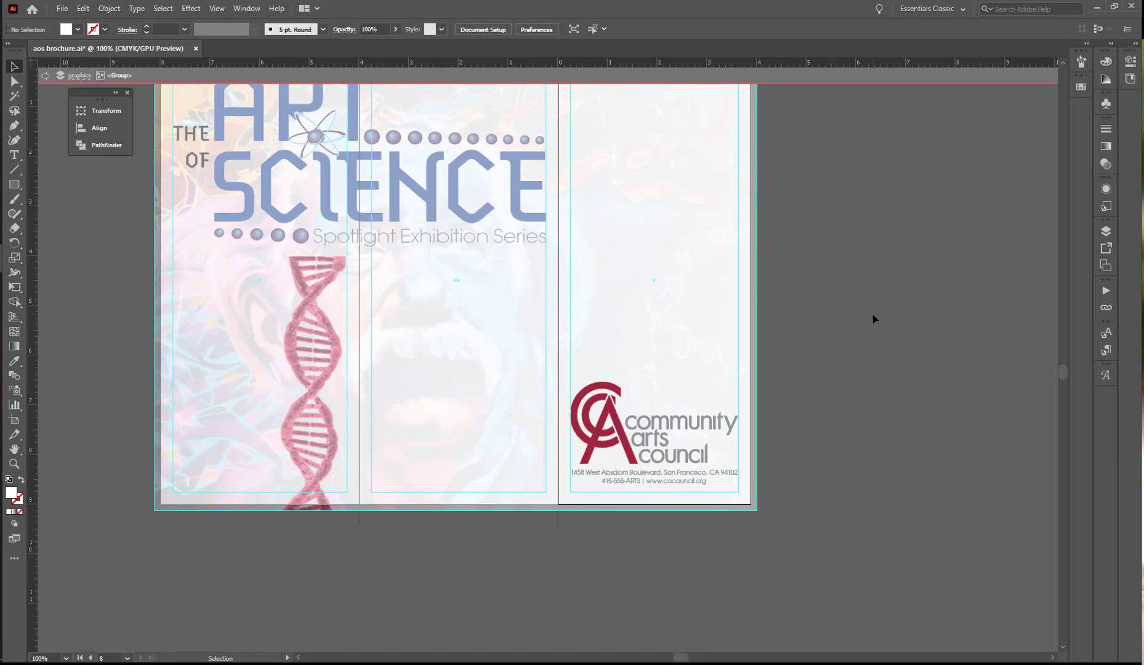
{"action": "key", "text": "ctrl+equal"}
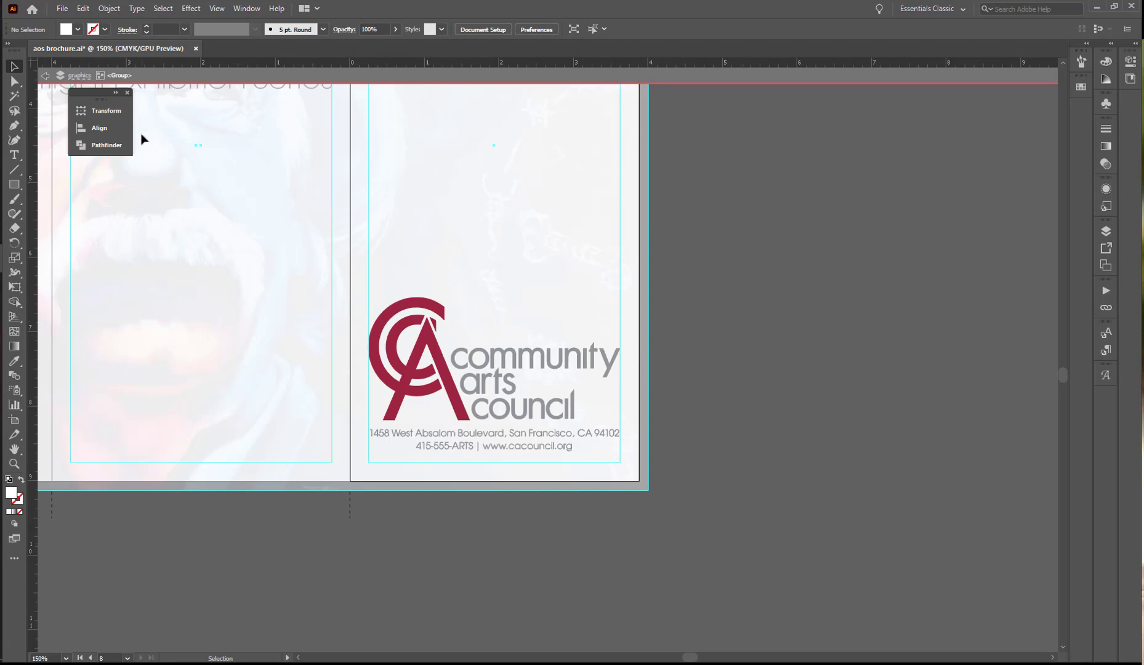
{"action": "left_click", "coordinate": [13, 83]}
{"action": "left_click_drag", "start_coordinate": [342, 422], "coordinate": [722, 487]}
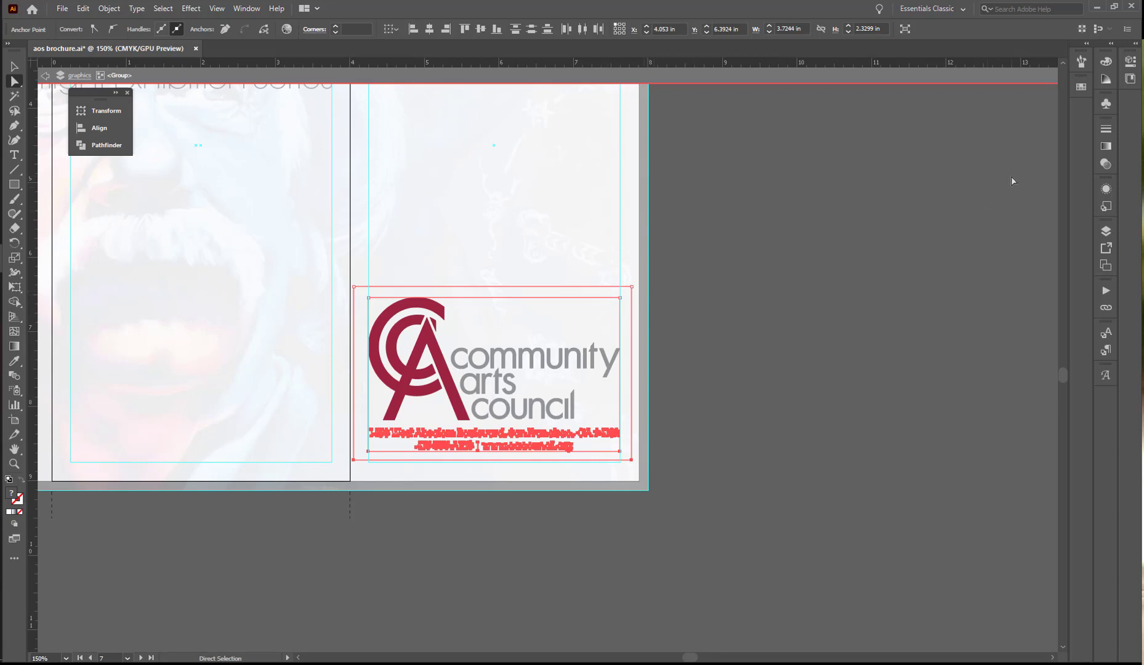
- Delete the logo's address and contact text plus the collapsed clipping mask path, using the Layers panel
{"action": "left_click", "coordinate": [1106, 266]}
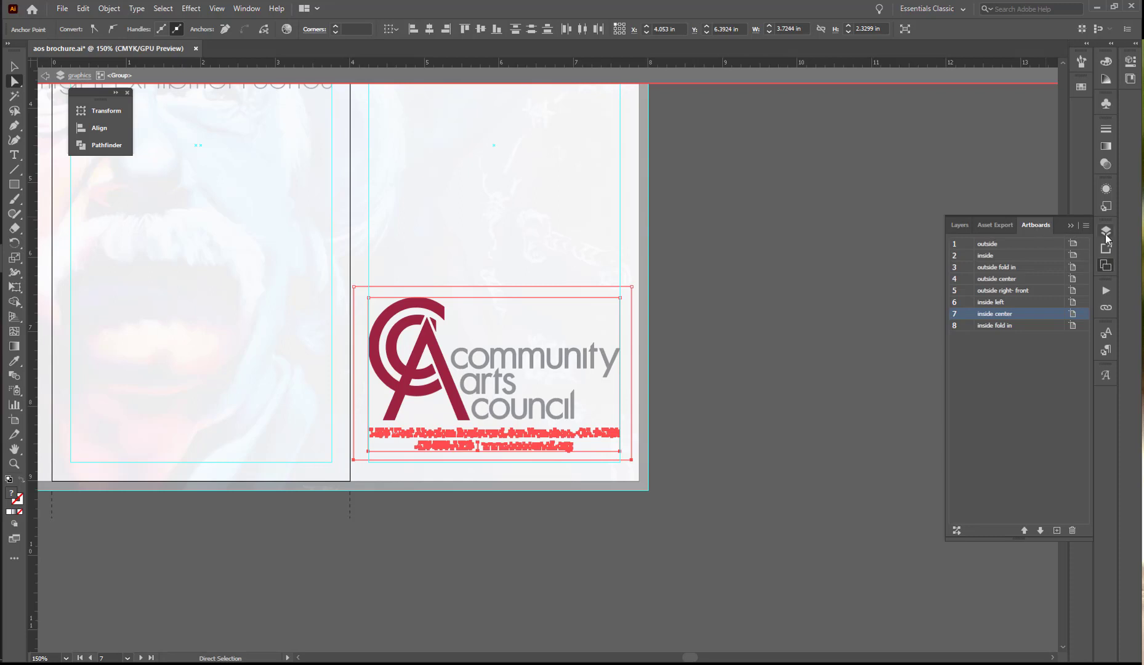
{"action": "left_click", "coordinate": [1105, 233]}
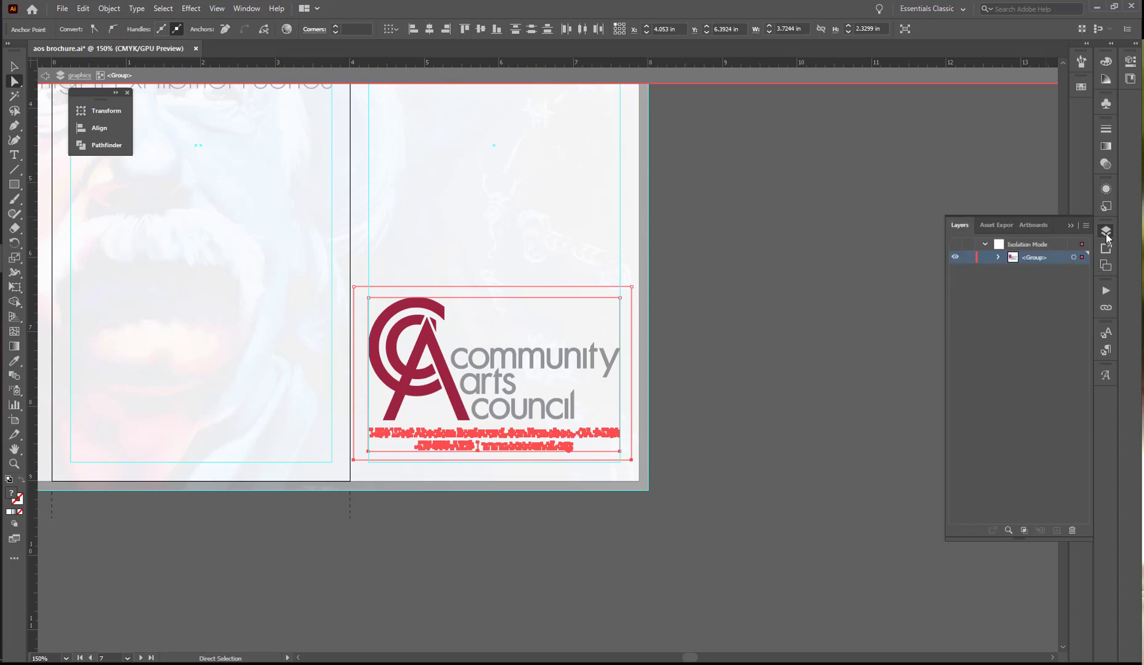
{"action": "left_click", "coordinate": [999, 257]}
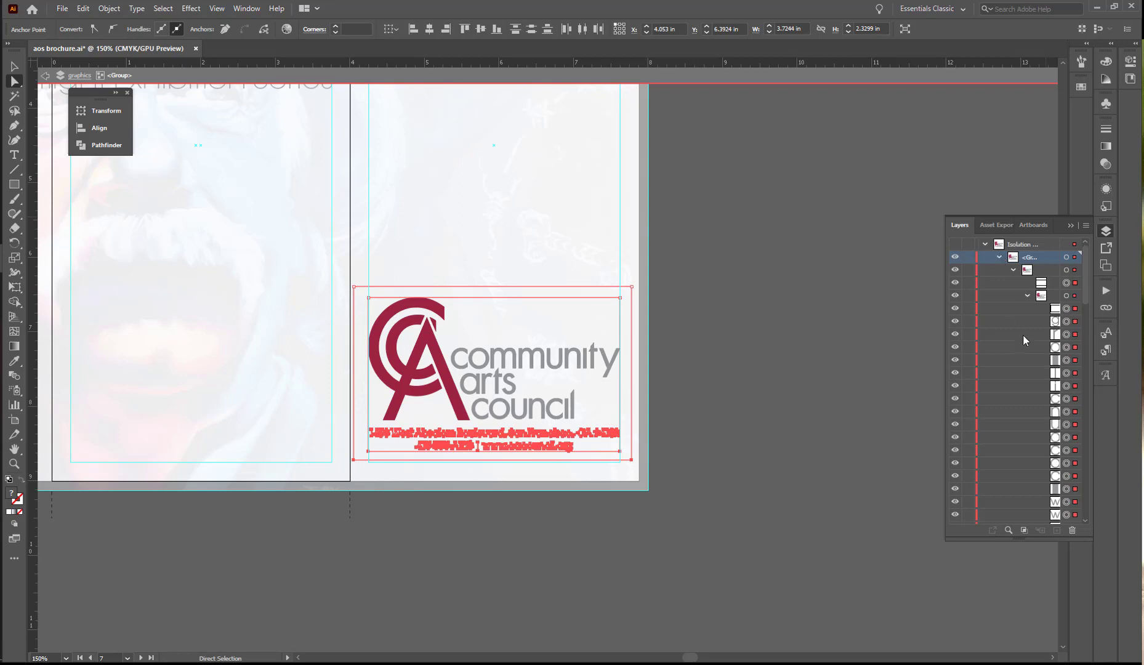
{"action": "scroll", "coordinate": [1023, 335], "scroll_direction": "down", "scroll_amount": 2}
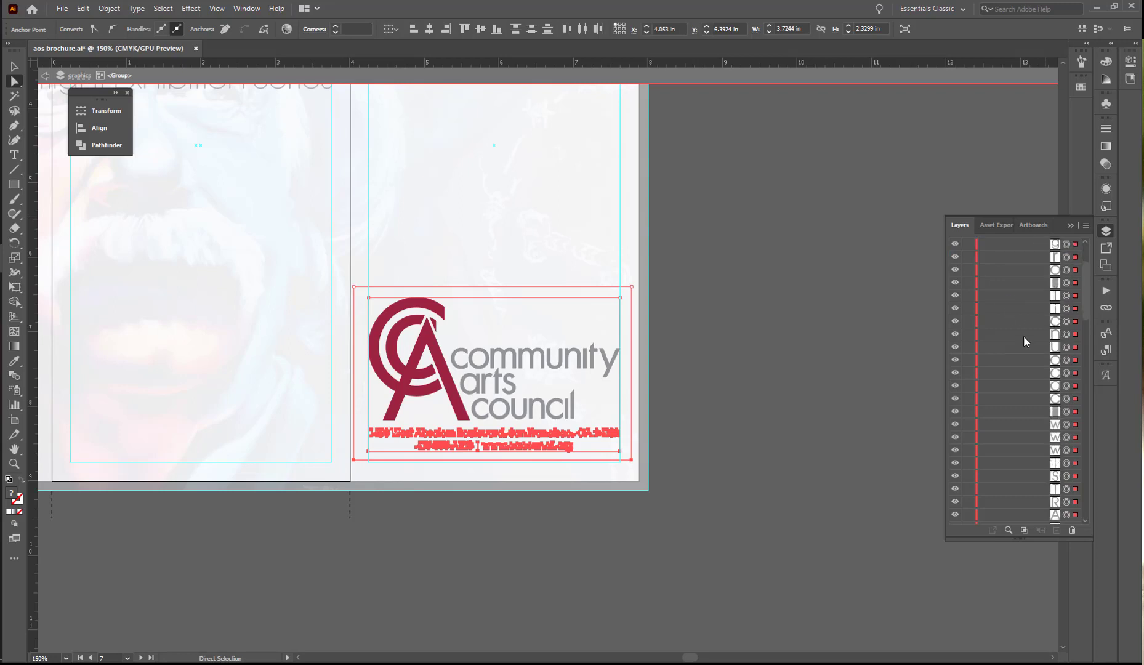
{"action": "scroll", "coordinate": [1023, 335], "scroll_direction": "down", "scroll_amount": 1}
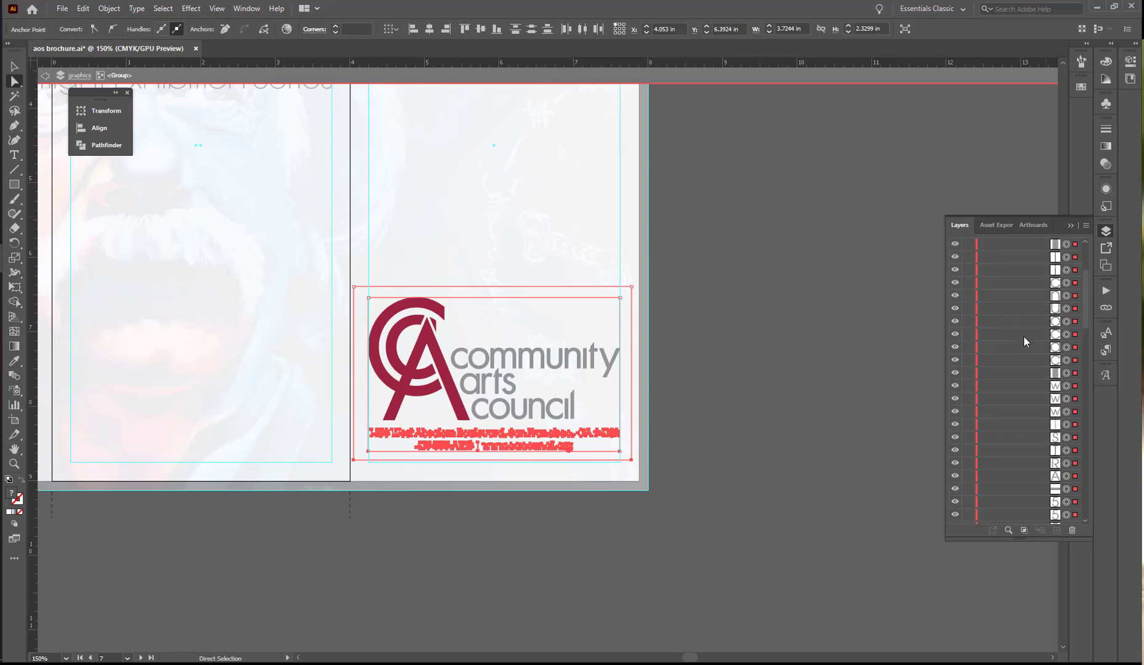
{"action": "scroll", "coordinate": [1023, 335], "scroll_direction": "up", "scroll_amount": 3}
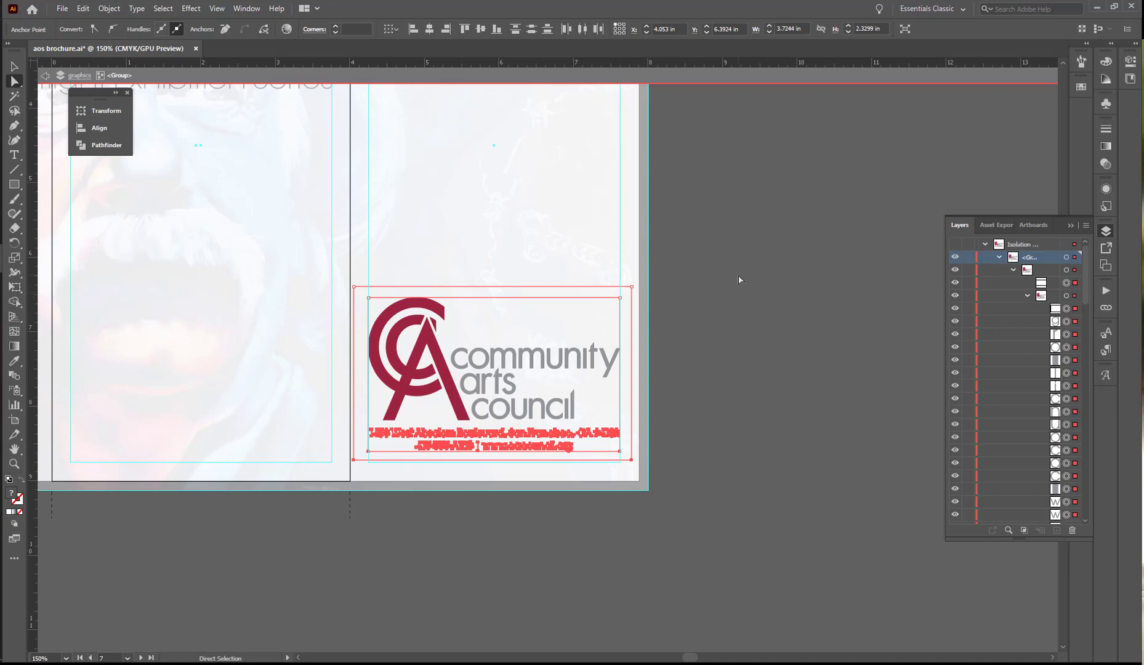
{"action": "key", "text": "Delete"}
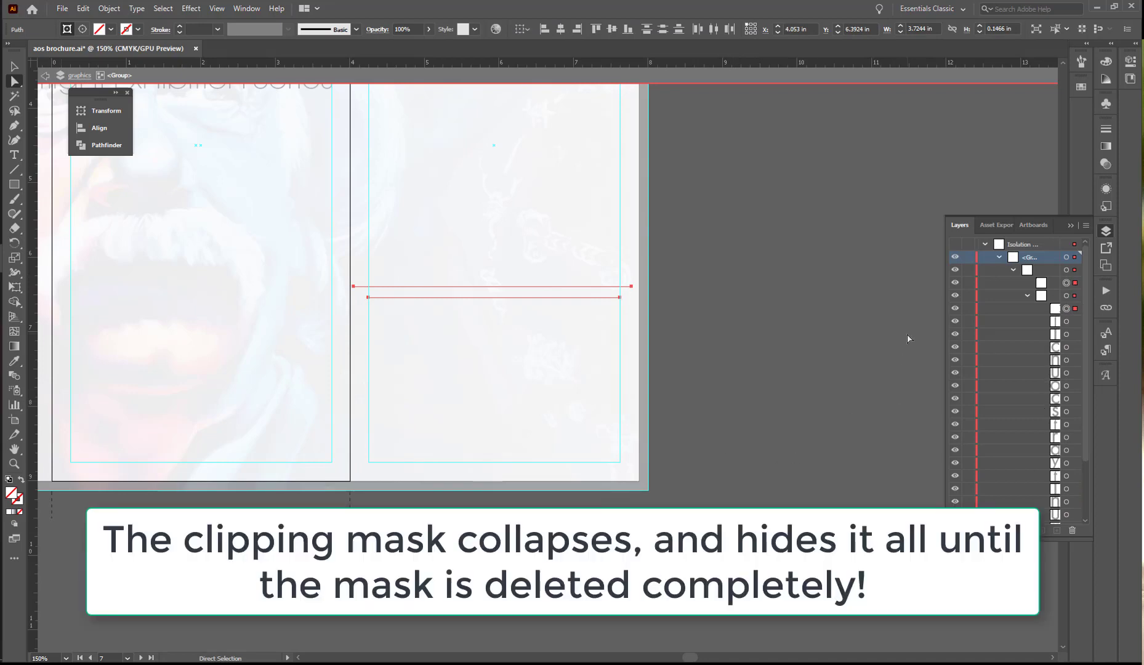
{"action": "key", "text": "Delete"}
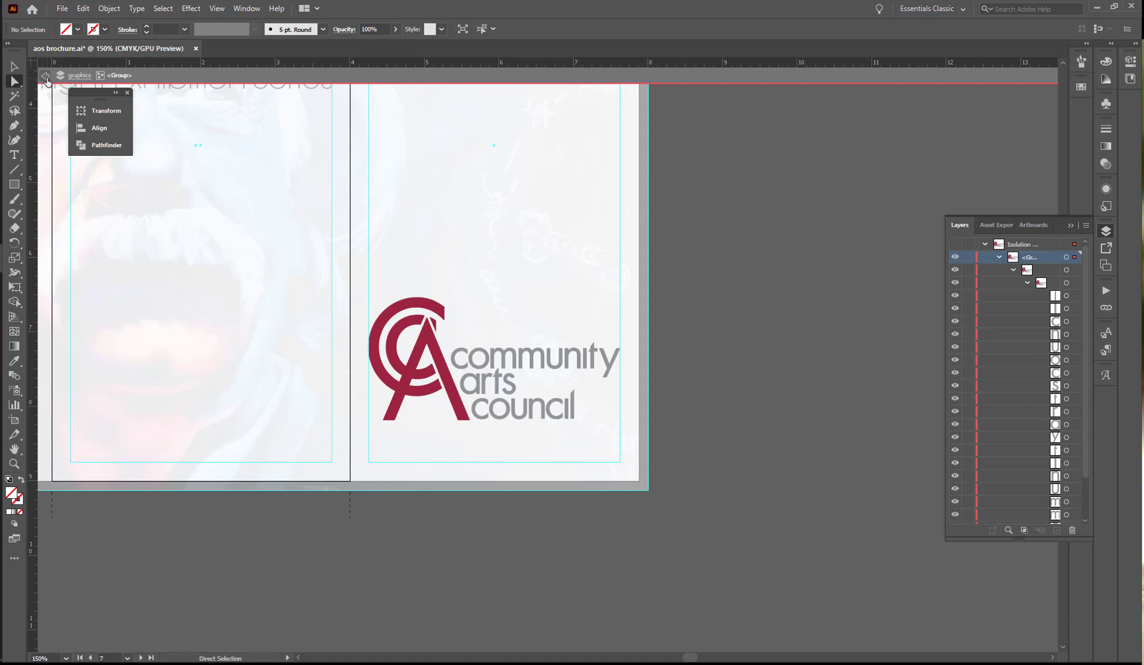
- Exit isolation and drag the CAC logo down toward the panel bottom, nudging it into place
{"action": "left_click", "coordinate": [45, 77]}
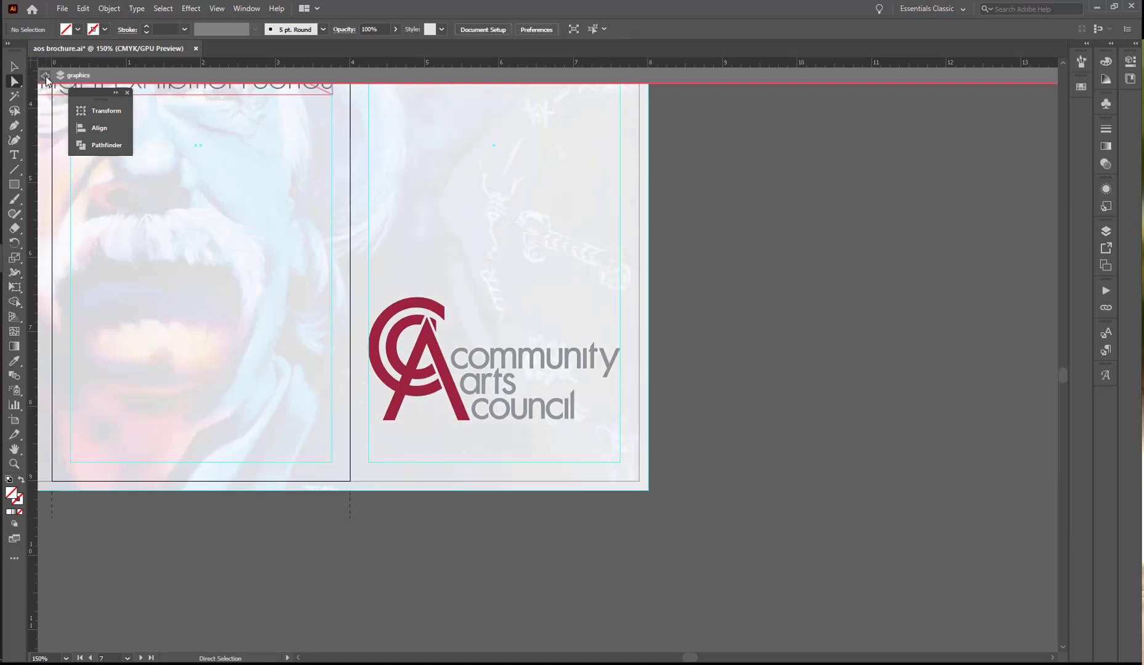
{"action": "left_click", "coordinate": [46, 76]}
{"action": "left_click", "coordinate": [15, 65]}
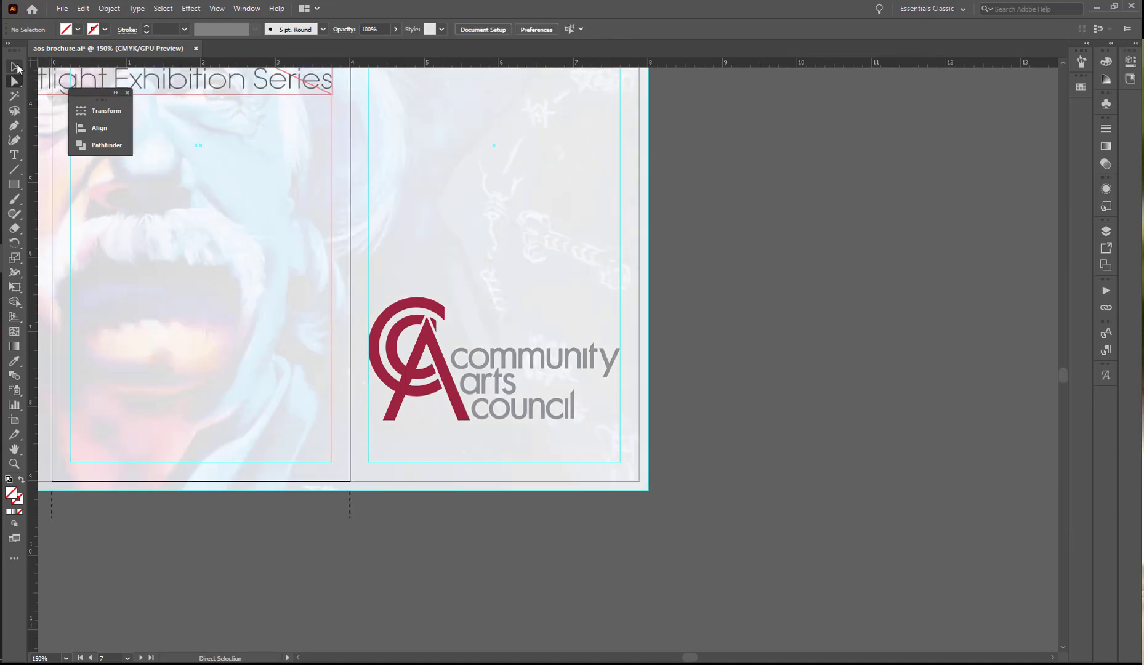
{"action": "left_click", "coordinate": [448, 384]}
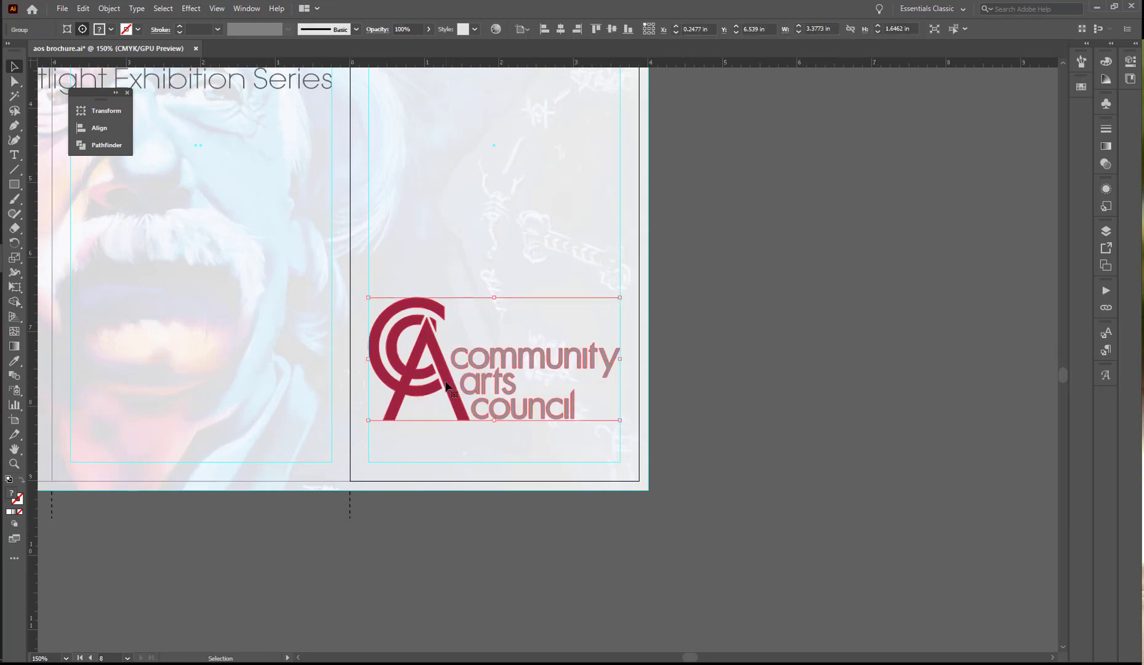
{"action": "left_click_drag", "start_coordinate": [446, 385], "coordinate": [450, 429]}
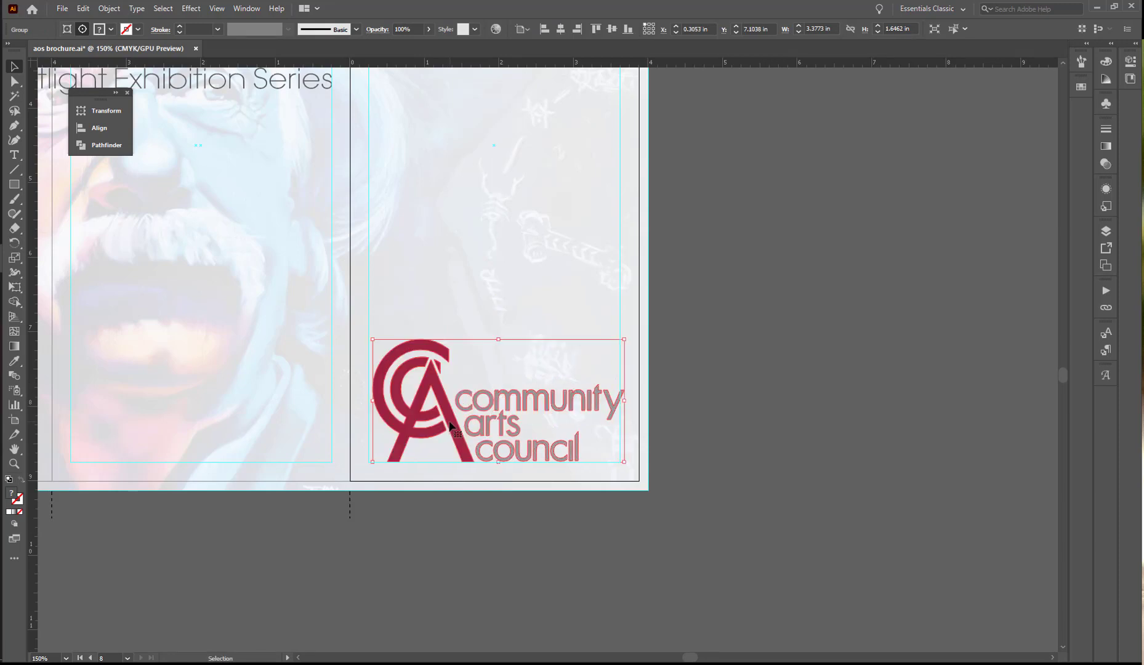
{"action": "key", "text": "Left"}
{"action": "key", "text": "Left"}
{"action": "key", "text": "Left"}
{"action": "key", "text": "Left"}
{"action": "key", "text": "Left"}
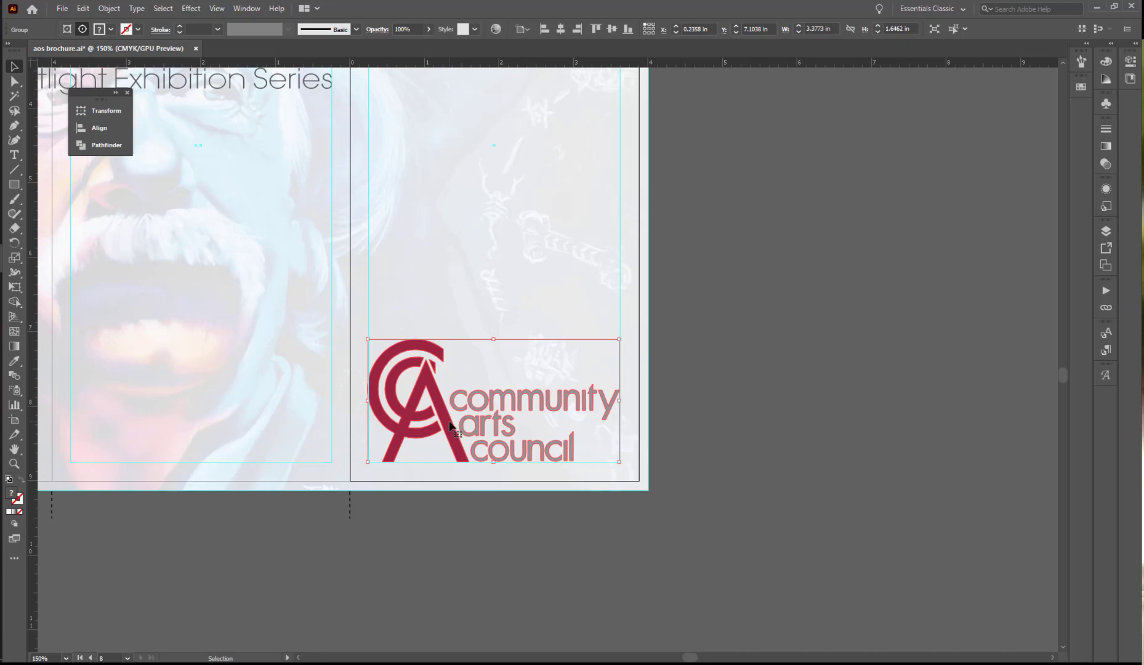
{"action": "key", "text": "Right"}
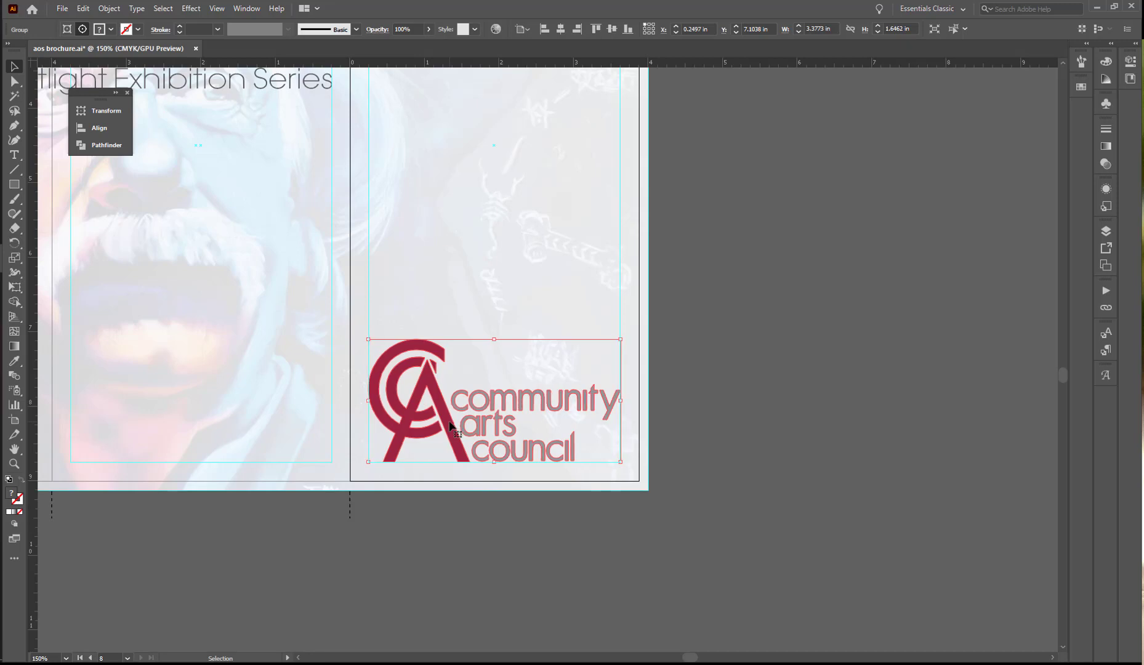
{"action": "left_click", "coordinate": [673, 387]}
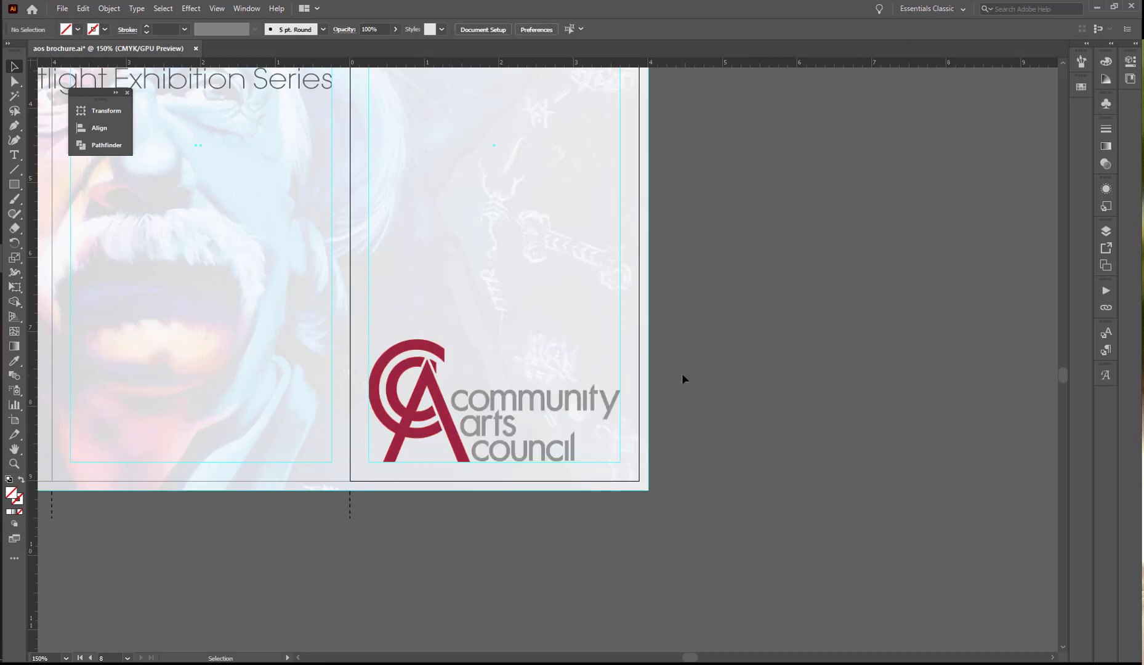
{"action": "left_click", "coordinate": [440, 396]}
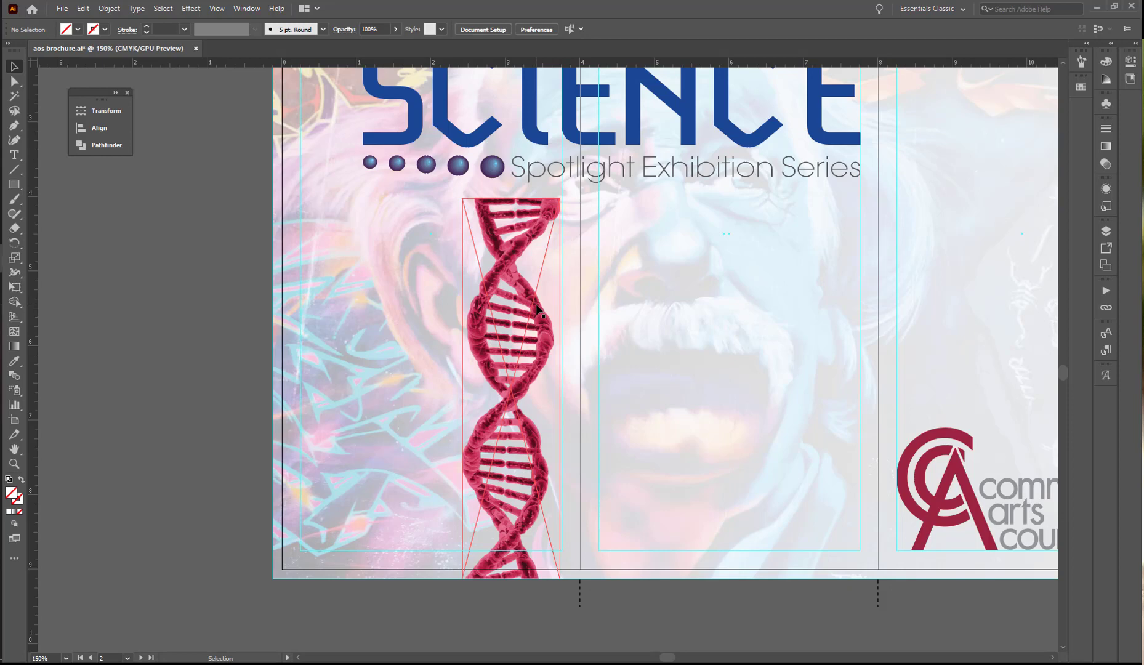
- Embed the linked DNA image into the document
{"action": "left_click", "coordinate": [1109, 231]}
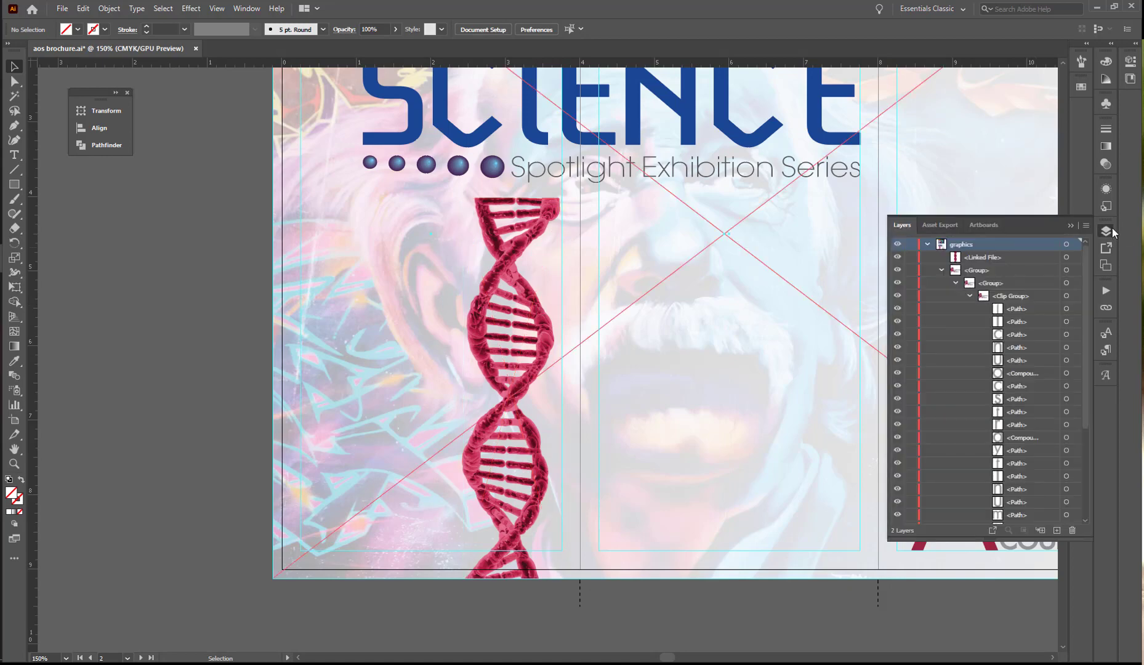
{"action": "left_click", "coordinate": [997, 256]}
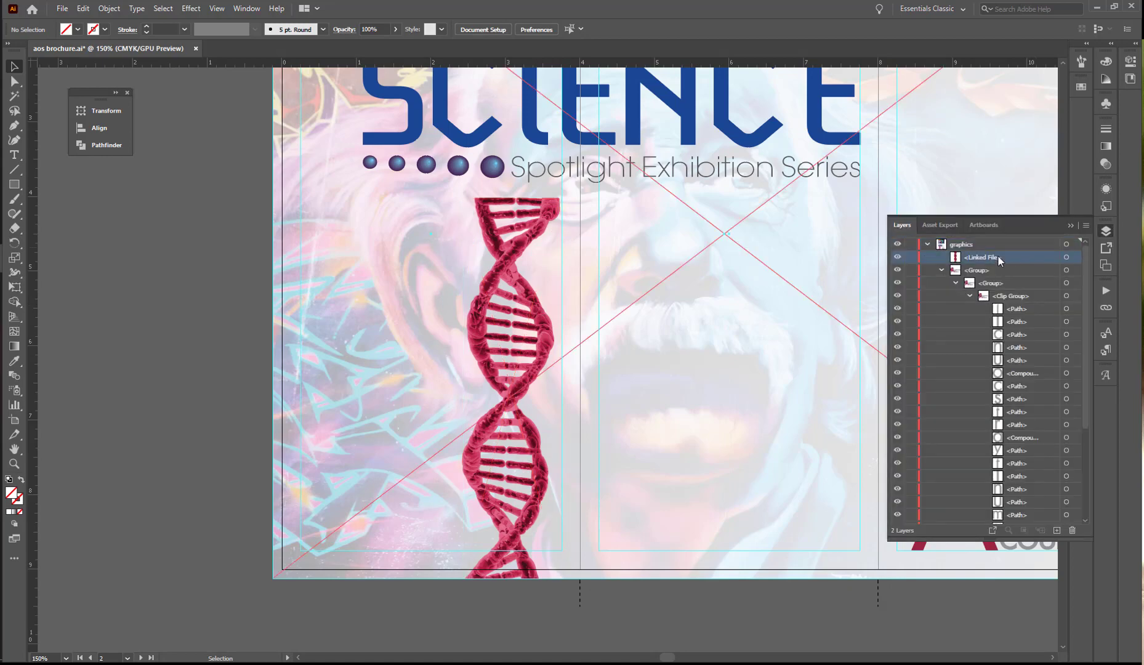
{"action": "left_click", "coordinate": [539, 248]}
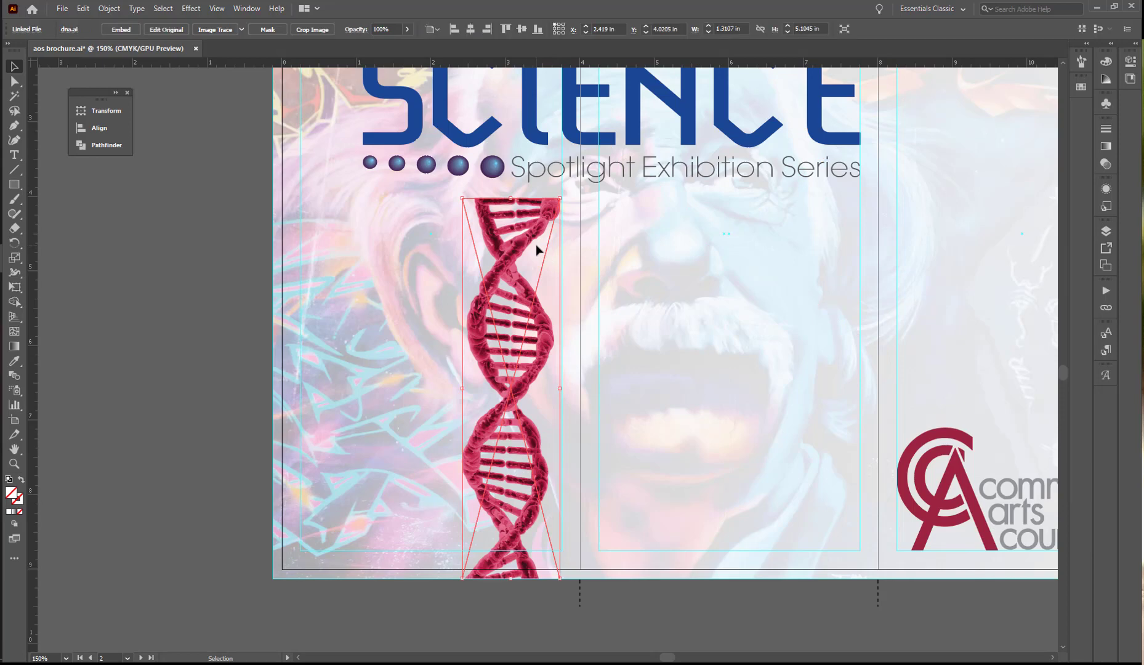
{"action": "left_click", "coordinate": [127, 31]}
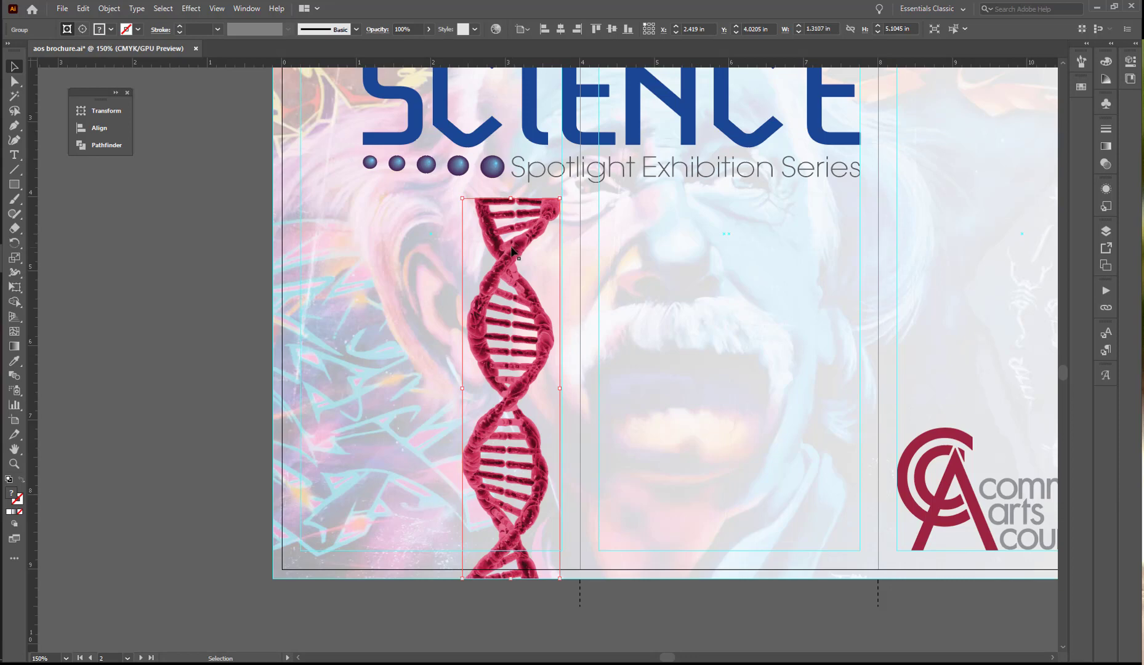
- Expand the DNA Group and its Clip Group in Layers to reveal the nested clipping path
{"action": "left_click", "coordinate": [1107, 232]}
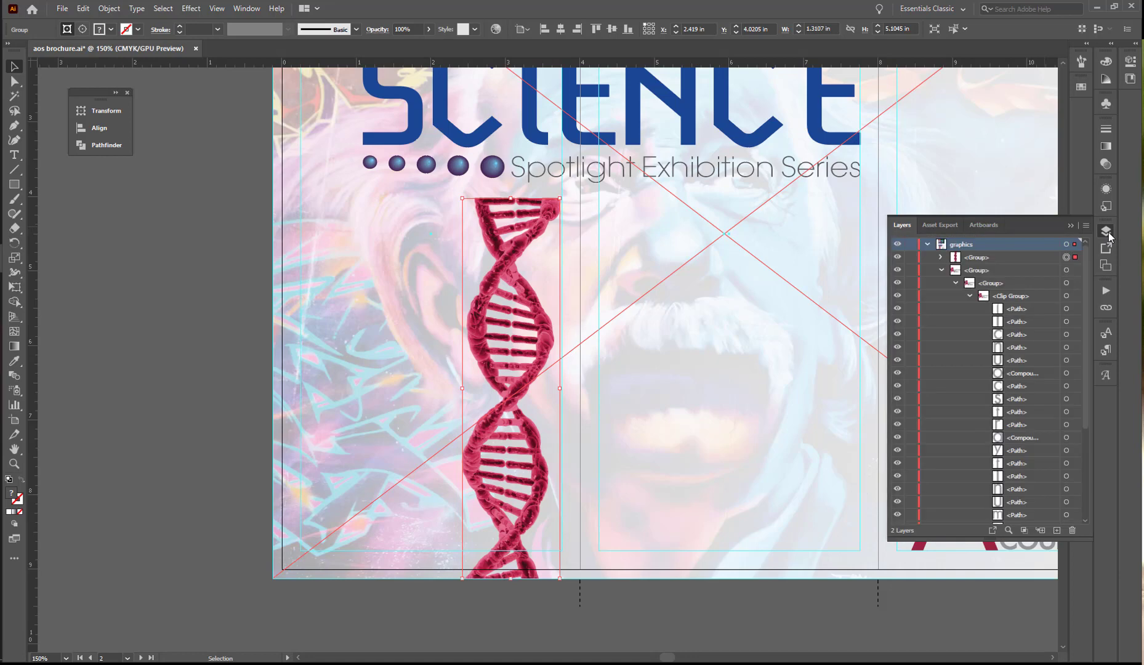
{"action": "left_click", "coordinate": [941, 257]}
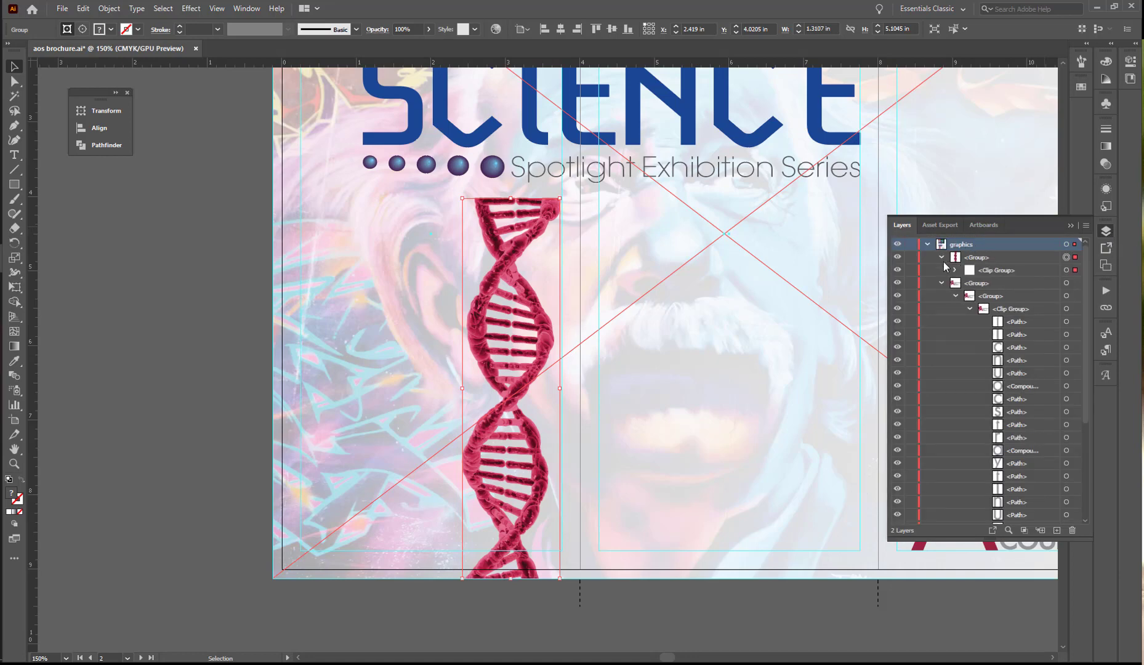
{"action": "left_click", "coordinate": [941, 283]}
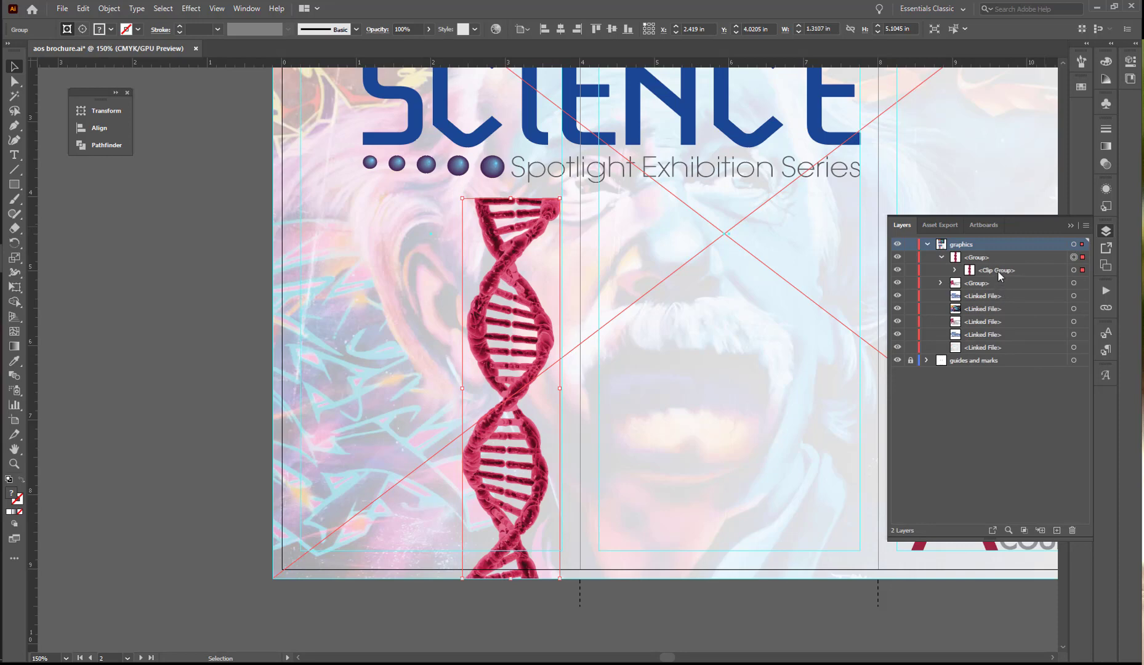
{"action": "left_click", "coordinate": [955, 270]}
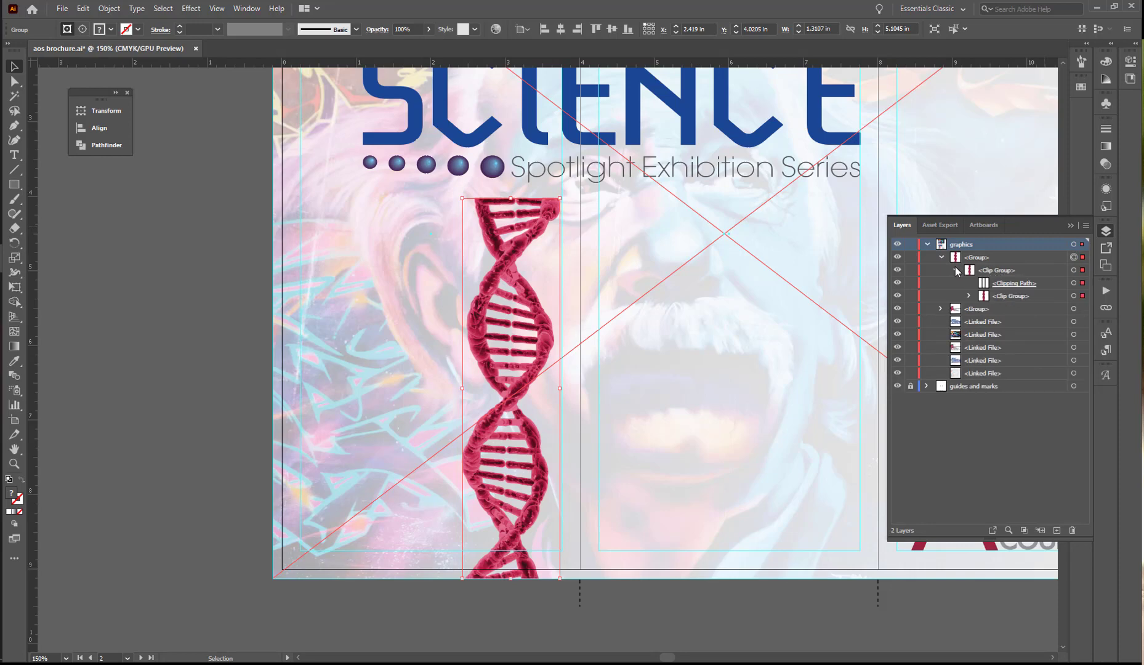
- Release the inner and outer clipping masks on the DNA clip groups
{"action": "left_click", "coordinate": [1019, 300]}
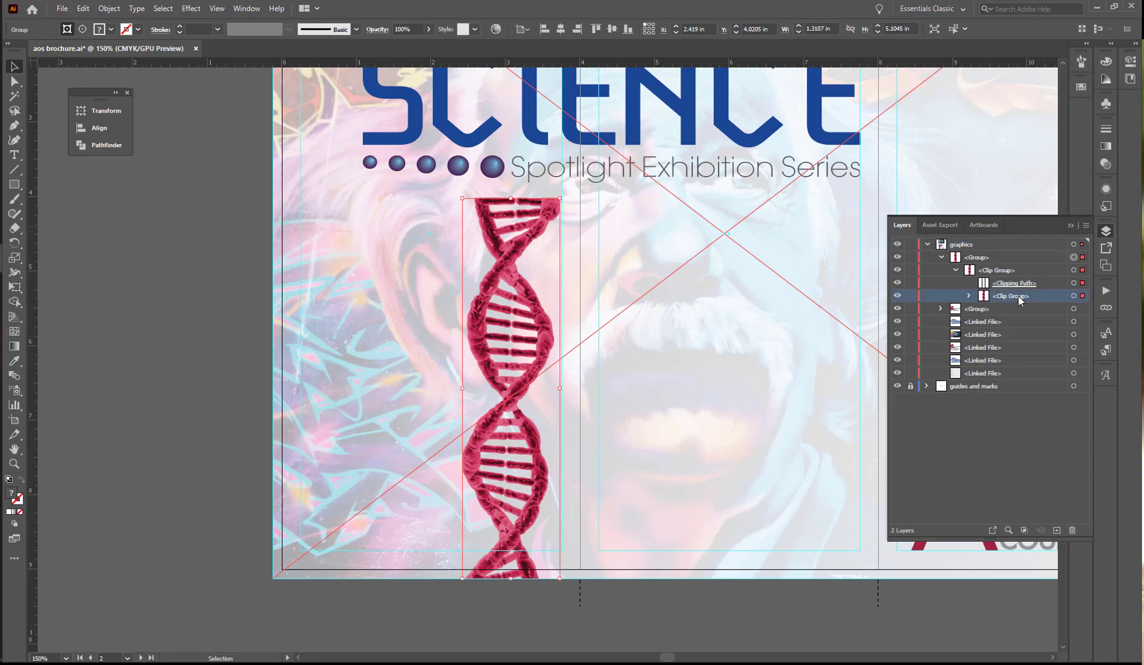
{"action": "left_click", "coordinate": [1074, 296]}
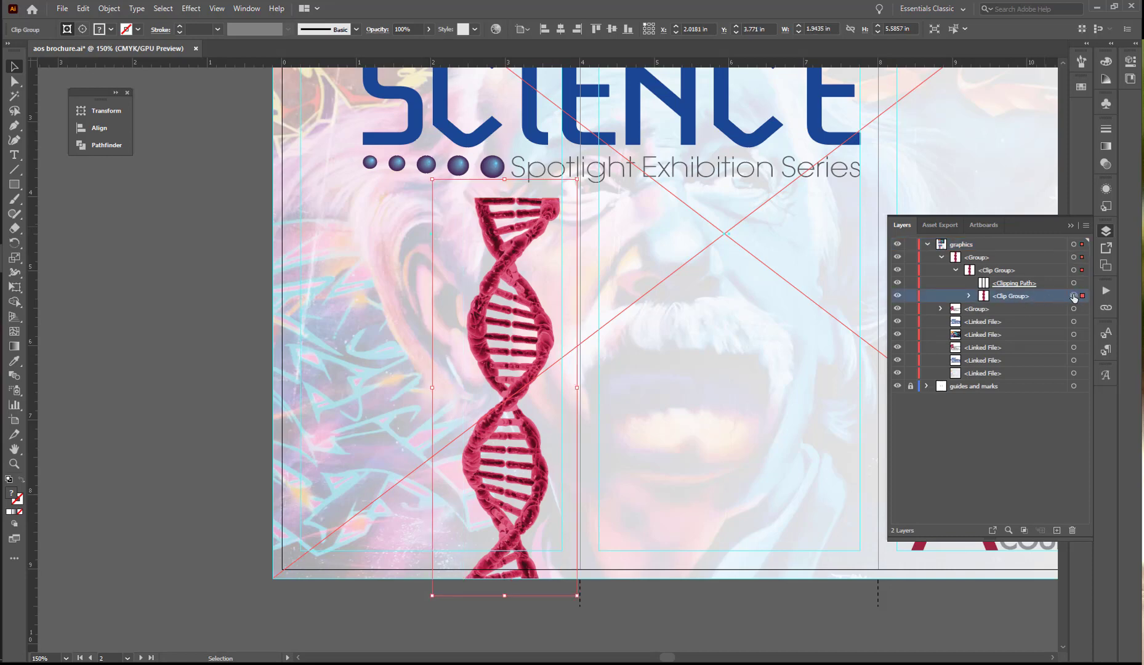
{"action": "left_click", "coordinate": [105, 9]}
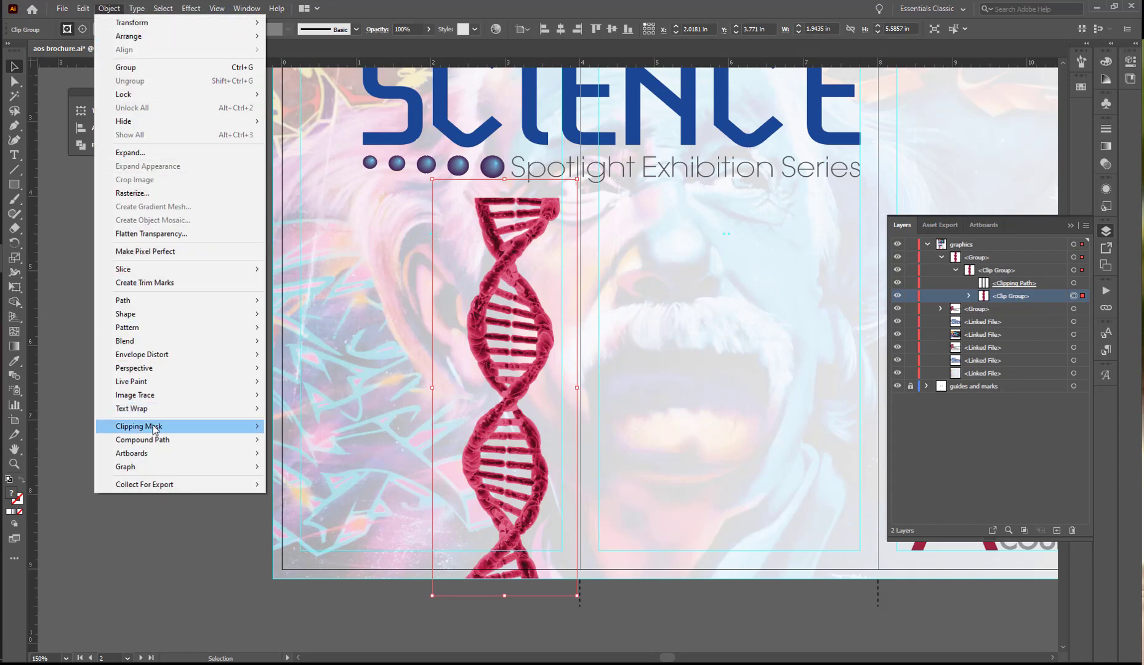
{"action": "mouse_move", "coordinate": [155, 430]}
{"action": "left_click", "coordinate": [286, 439]}
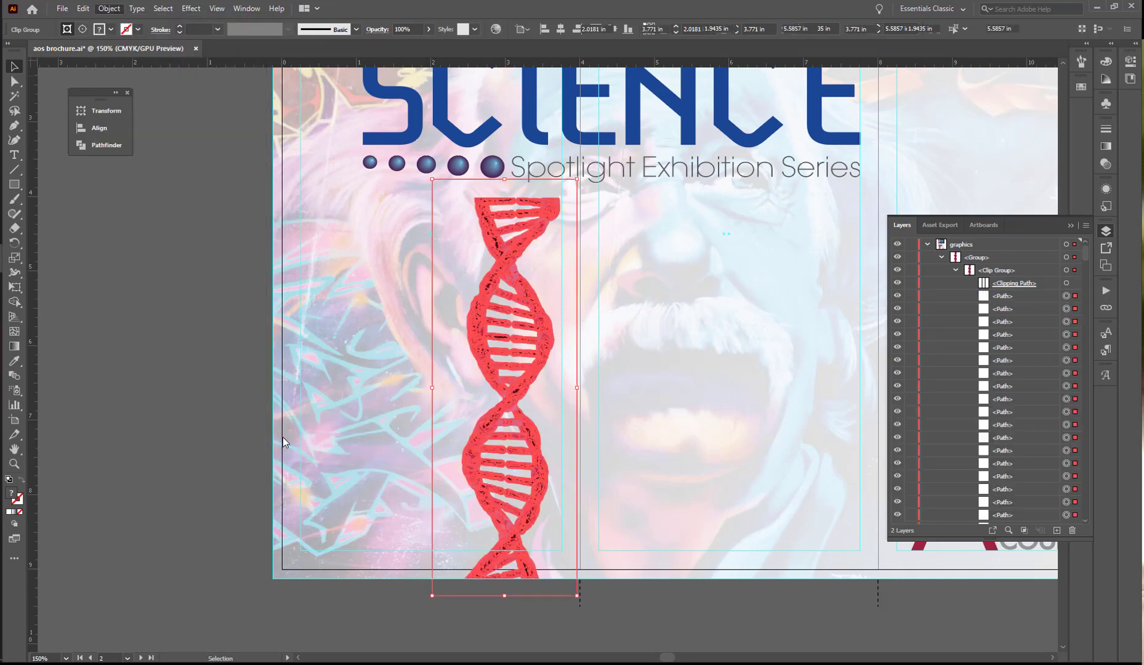
{"action": "left_click", "coordinate": [1013, 270]}
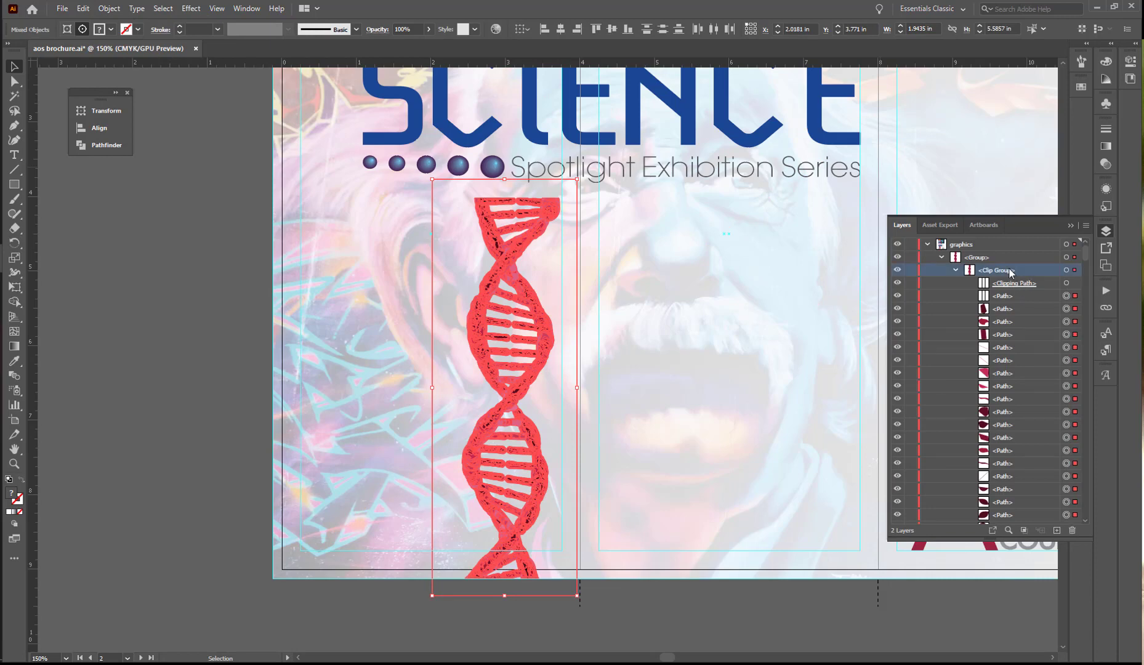
{"action": "left_click", "coordinate": [1075, 271]}
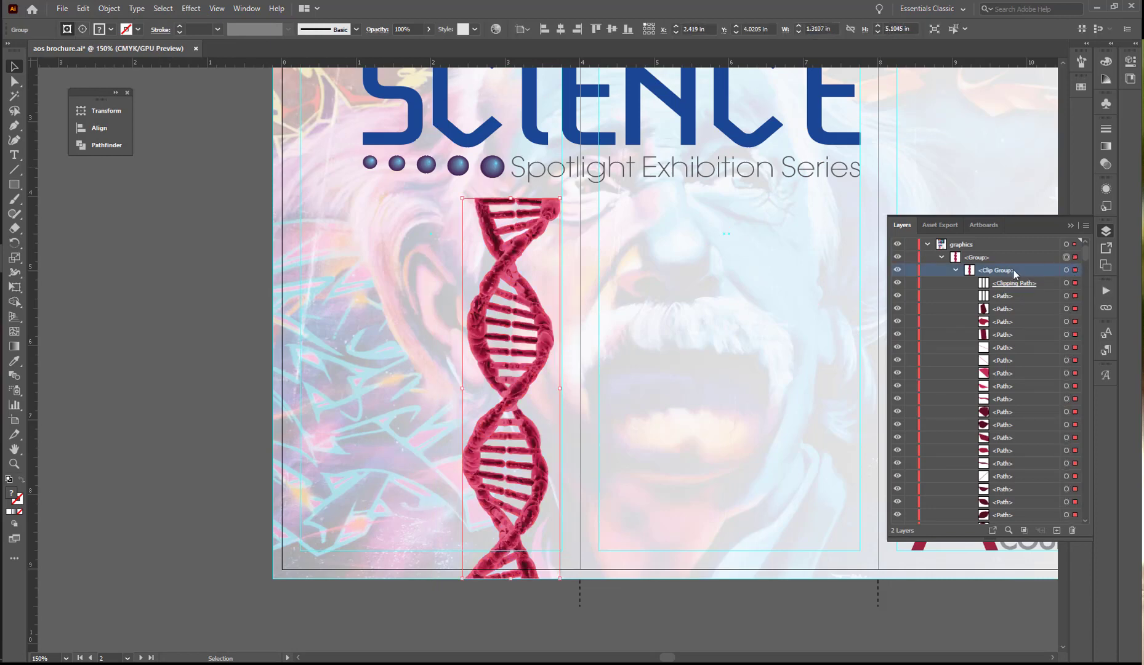
{"action": "left_click", "coordinate": [117, 10]}
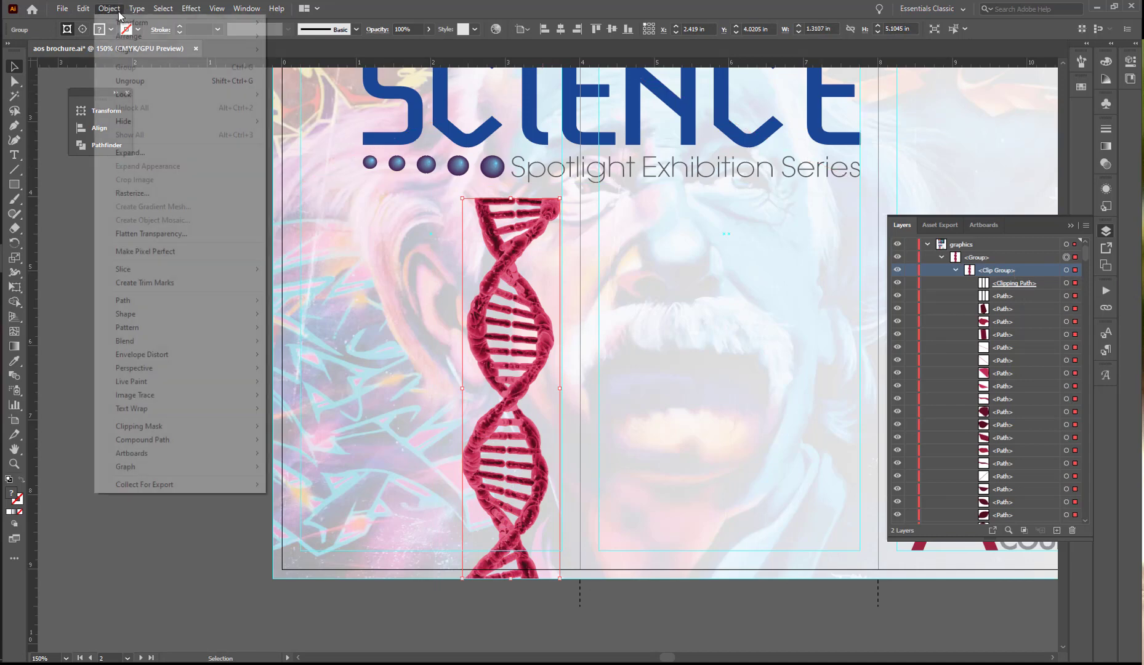
{"action": "mouse_move", "coordinate": [158, 430]}
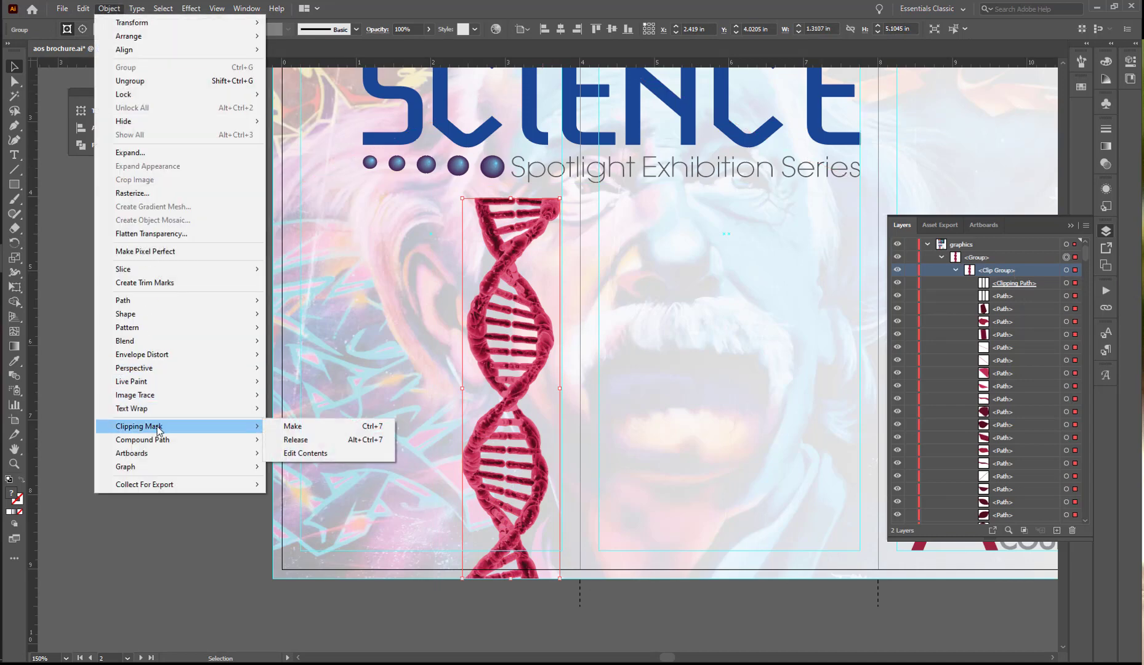
{"action": "left_click", "coordinate": [295, 439]}
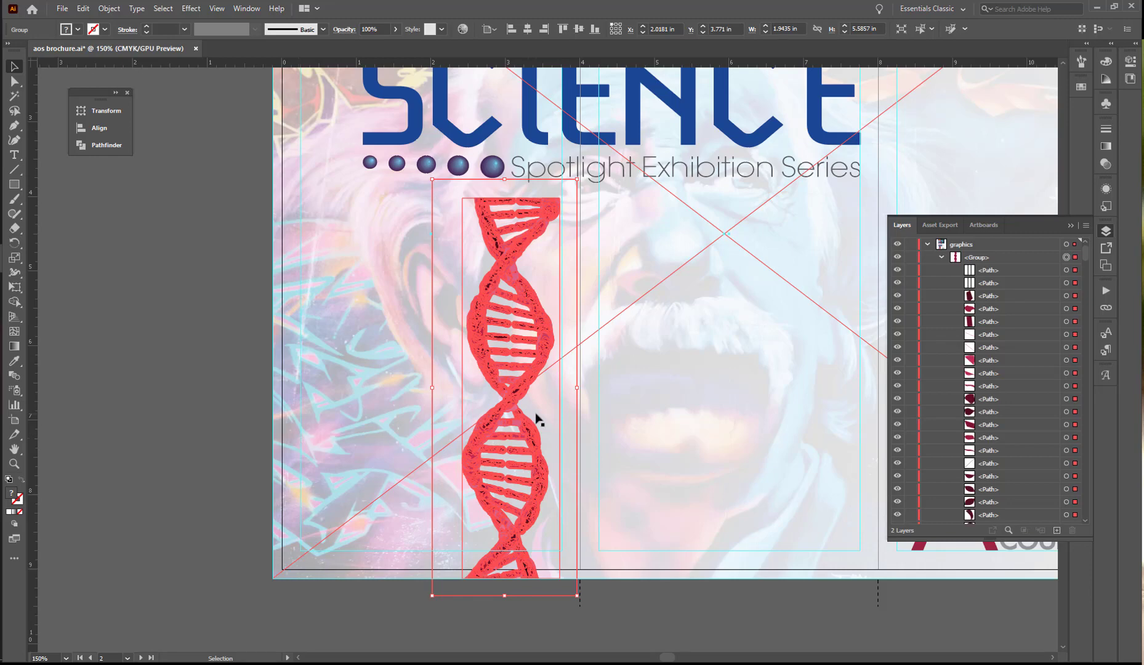
- Delete the leftover clipping paths with the Layers trash icon
{"action": "left_click", "coordinate": [996, 271]}
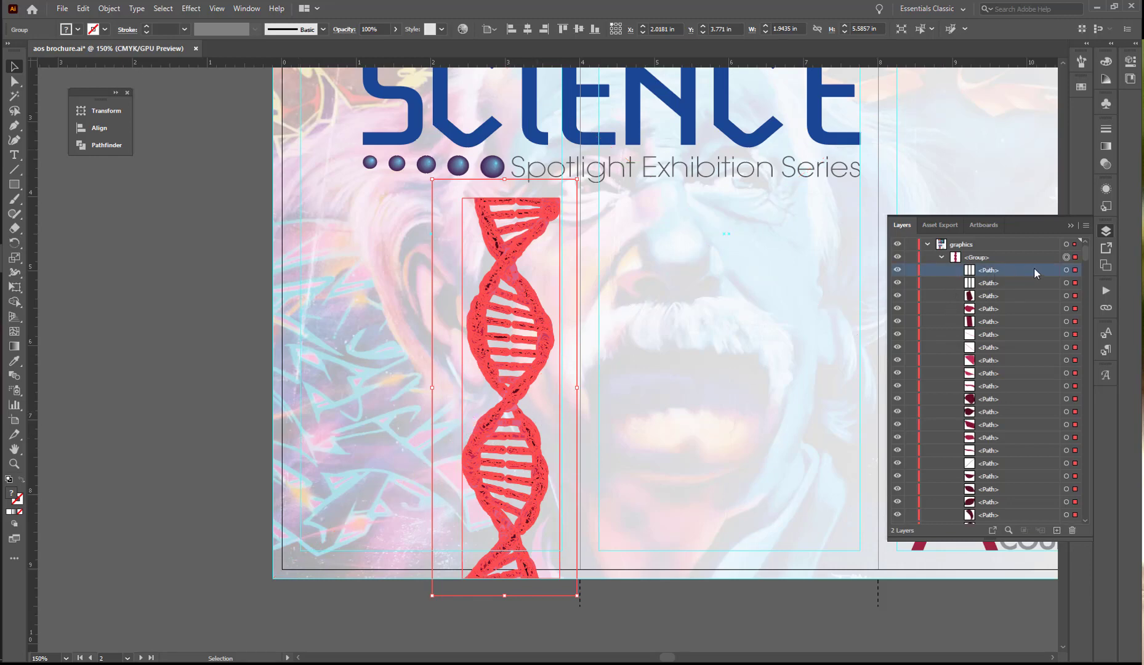
{"action": "left_click", "coordinate": [1066, 270]}
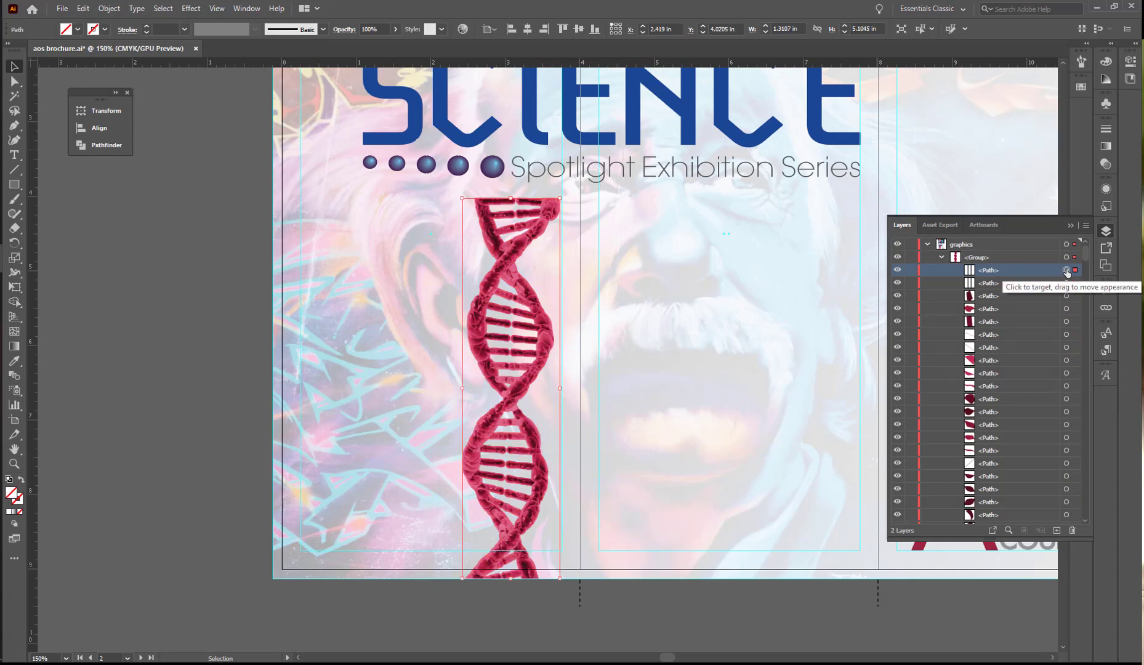
{"action": "left_click", "coordinate": [1073, 528]}
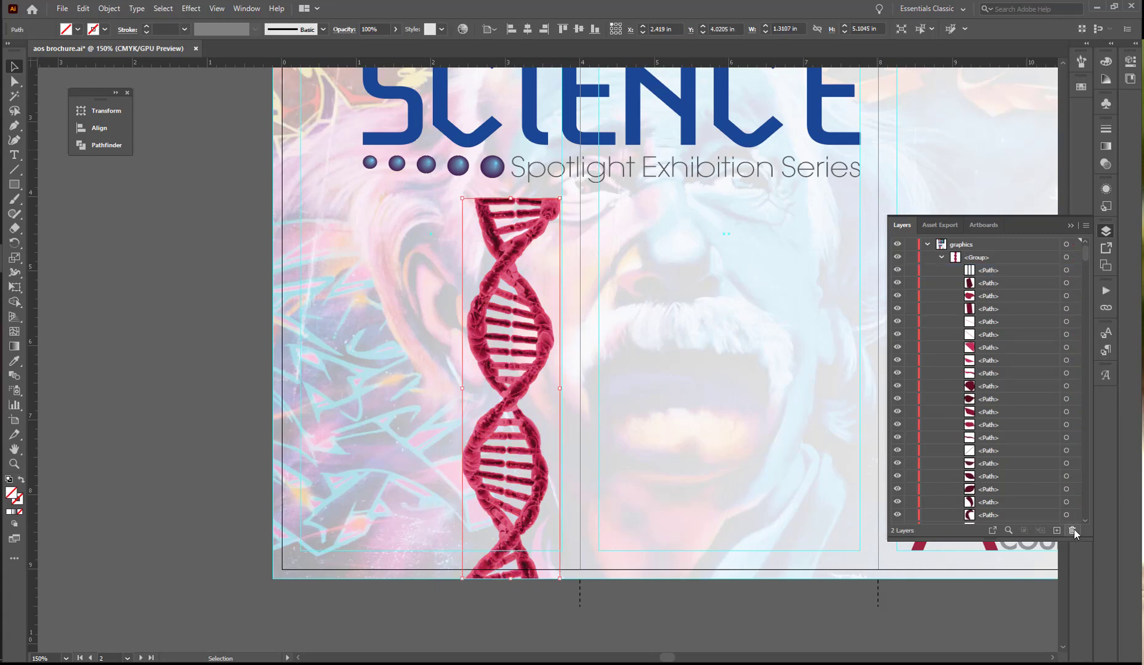
{"action": "left_click", "coordinate": [1065, 271]}
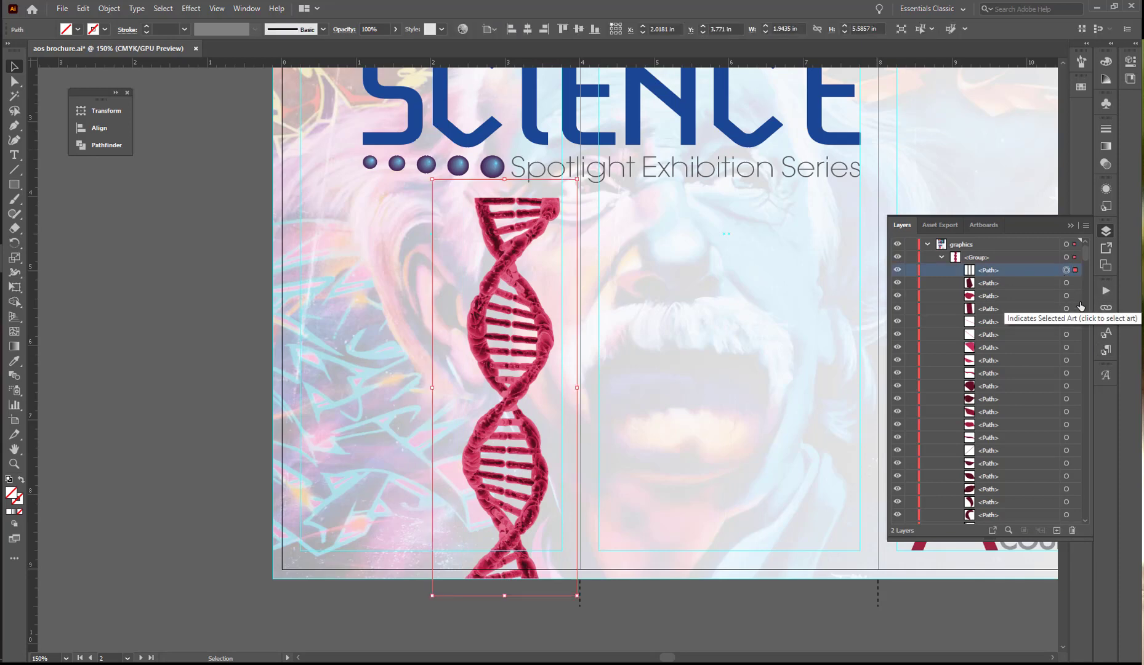
{"action": "left_click", "coordinate": [1071, 530]}
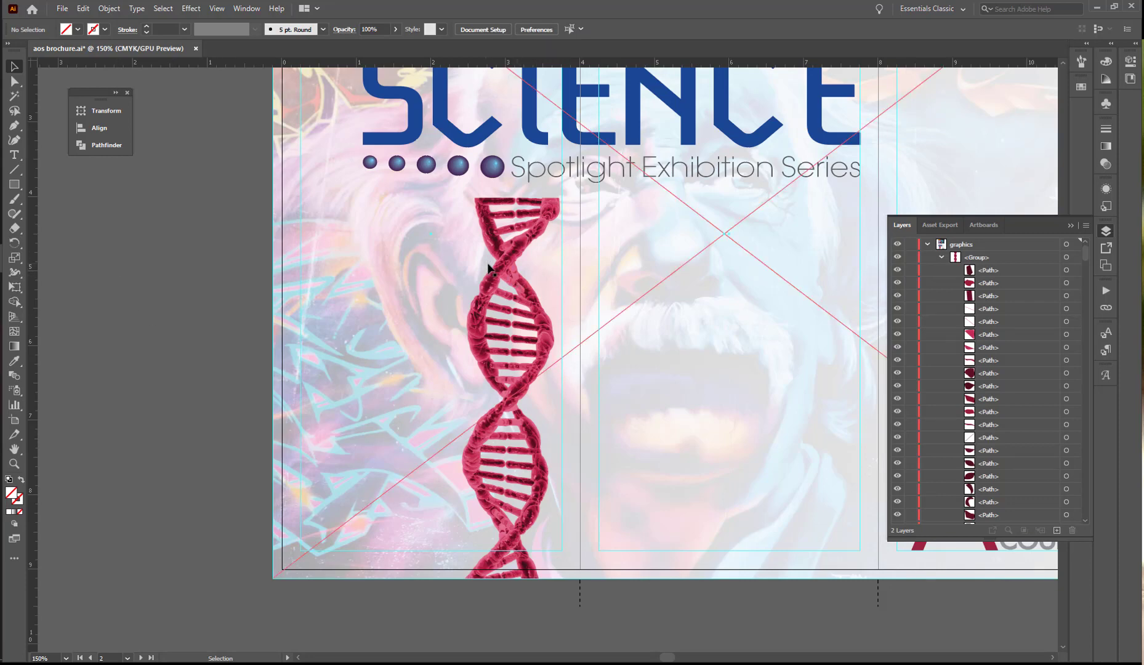
- Select the DNA group from the Layers panel and switch to the Puppet Warp Tool
{"action": "key", "text": "e"}
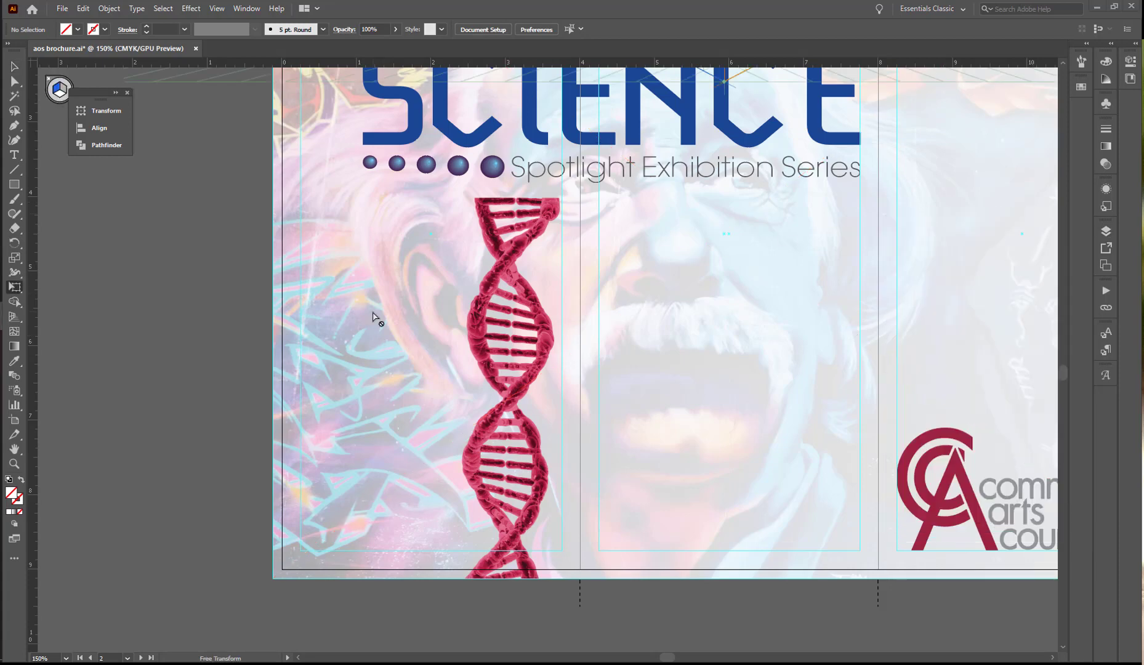
{"action": "left_click", "coordinate": [20, 288]}
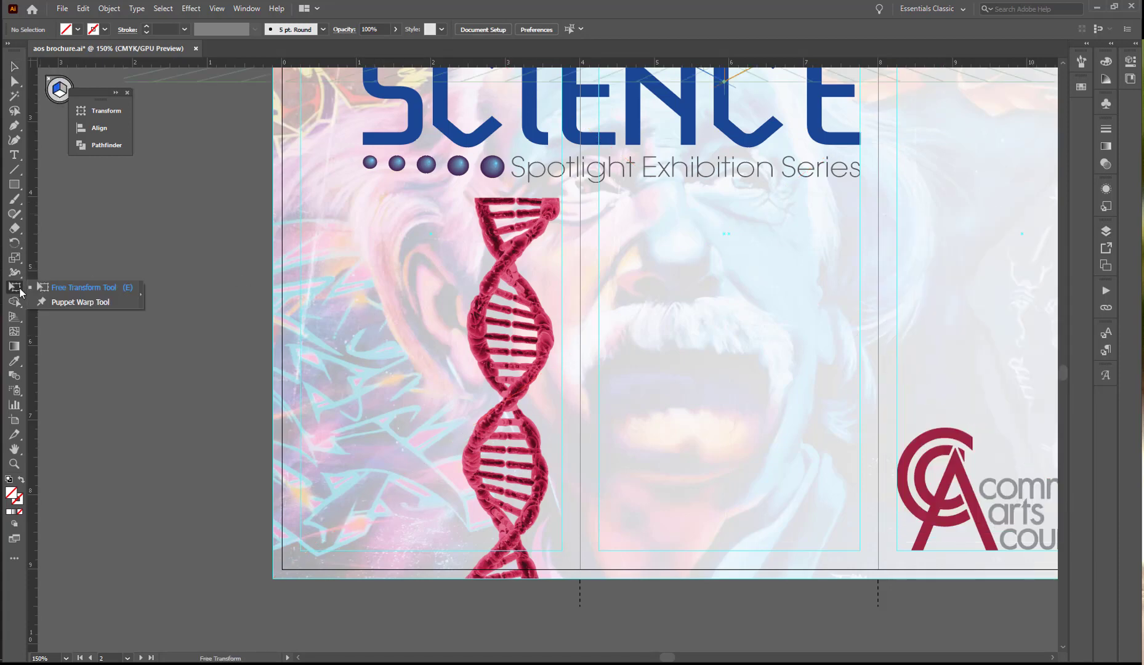
{"action": "left_click", "coordinate": [70, 303]}
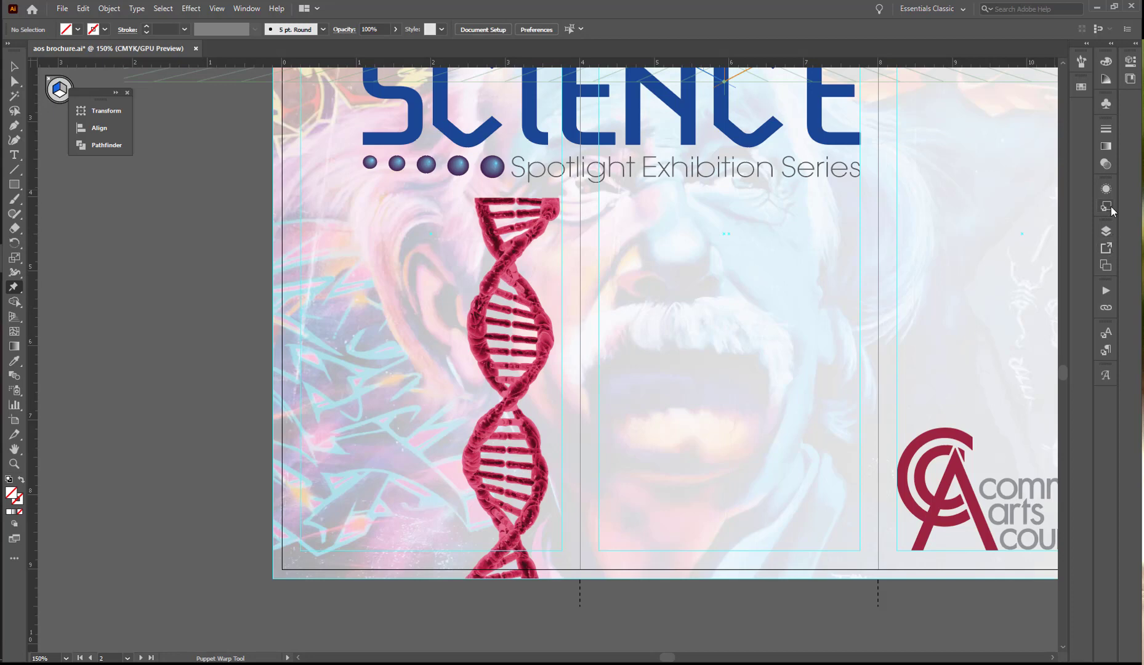
{"action": "left_click", "coordinate": [1105, 231]}
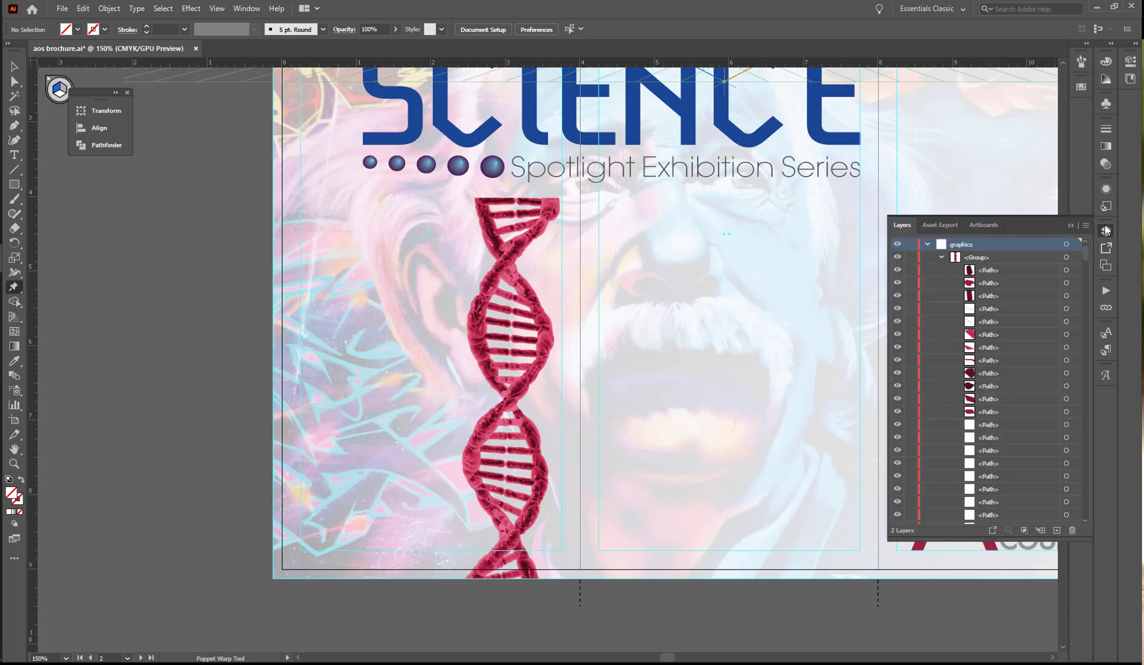
{"action": "left_click", "coordinate": [976, 259]}
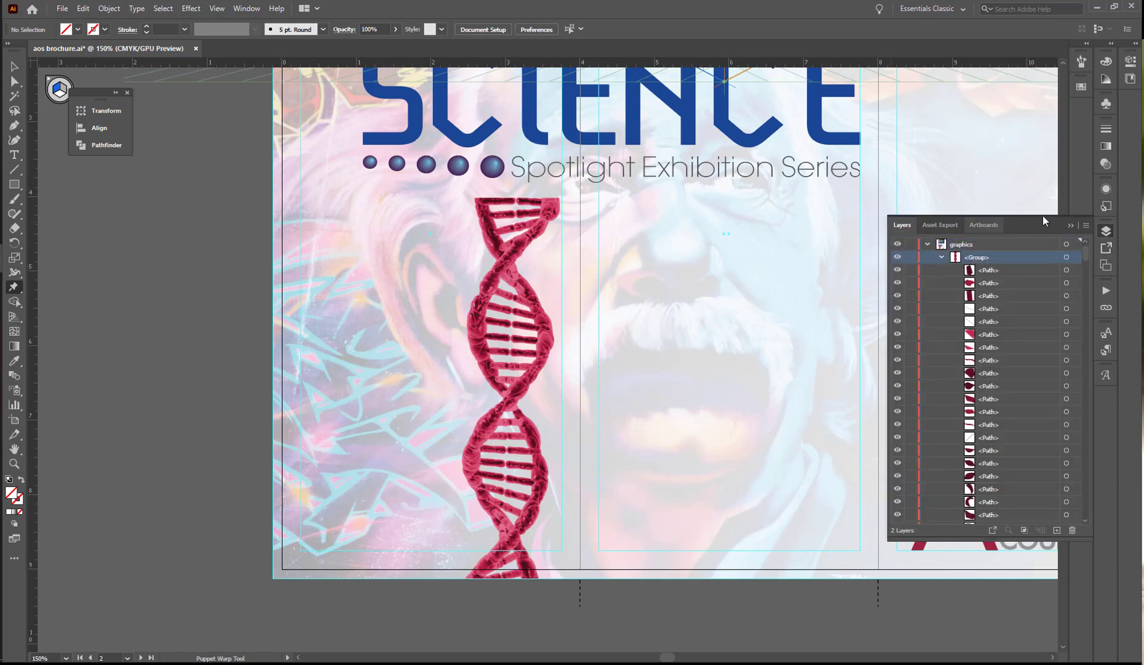
{"action": "key", "text": "v"}
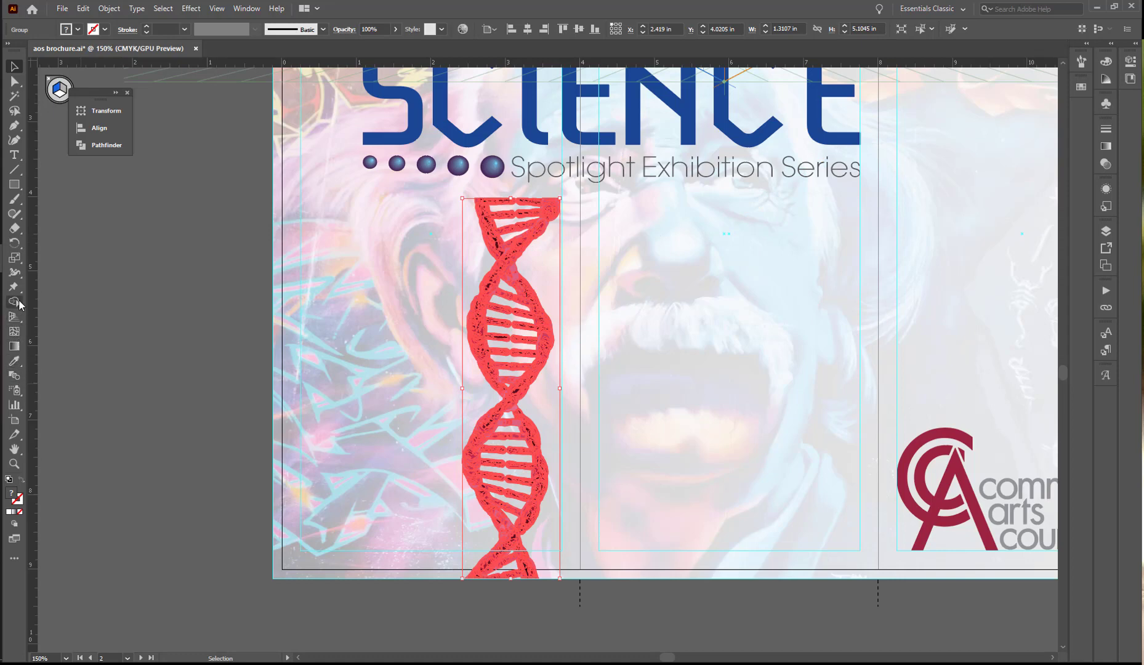
{"action": "left_click", "coordinate": [18, 324]}
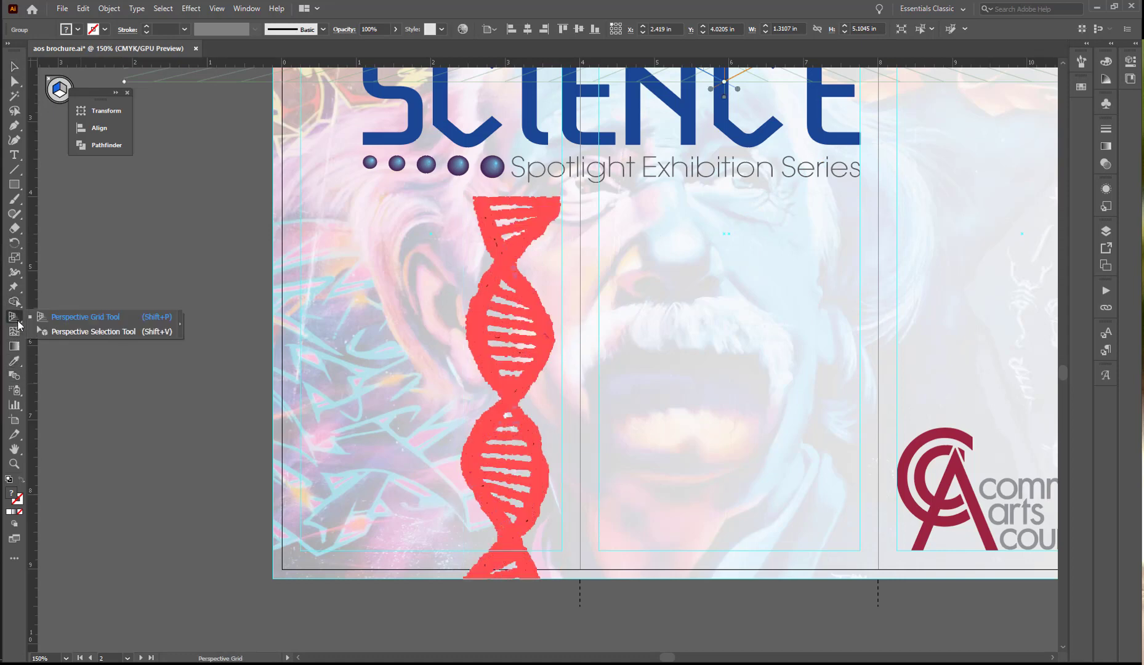
{"action": "left_click", "coordinate": [14, 288]}
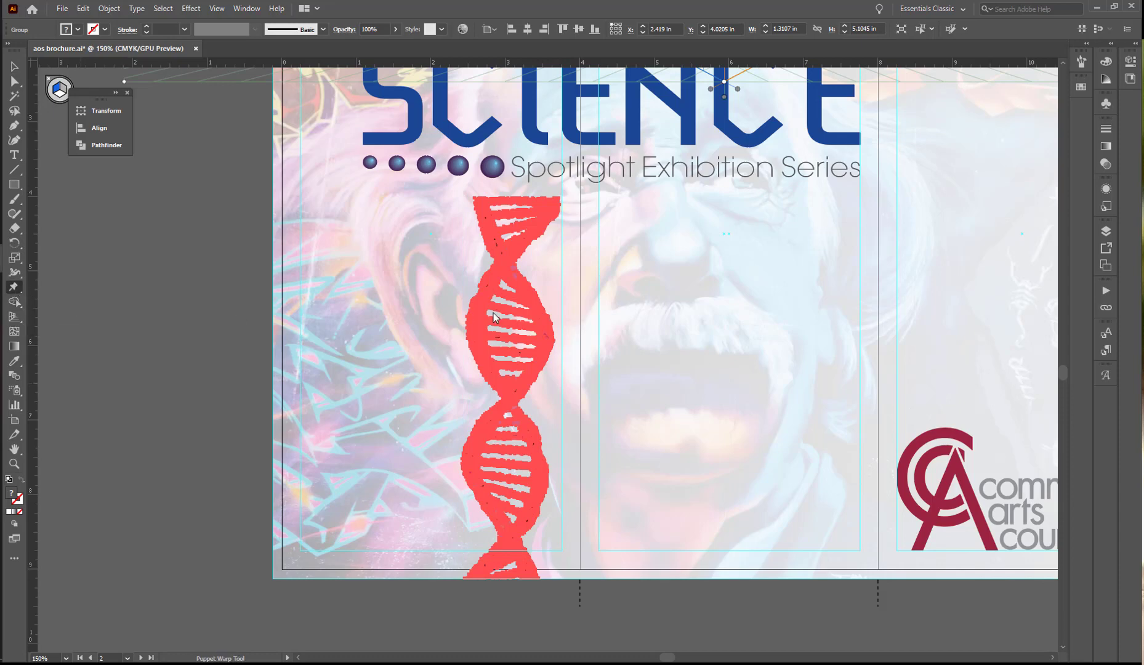
- Apply a puppet-warp mesh to the DNA, delete its middle and top pins, and pin the bottom end
{"action": "left_click", "coordinate": [499, 338]}
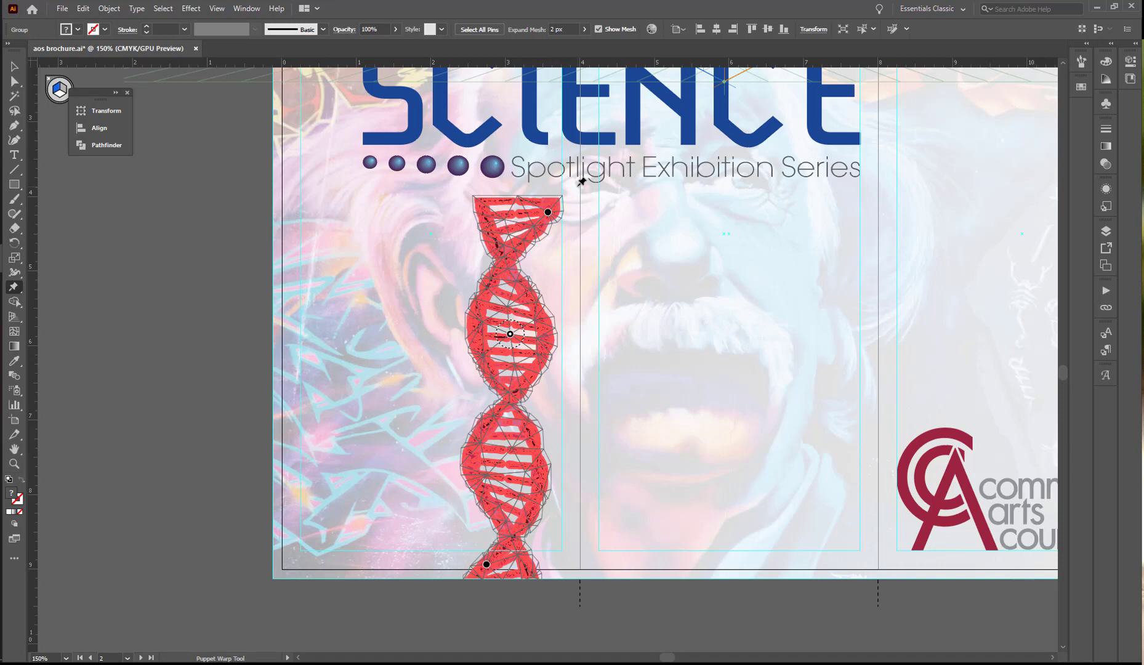
{"action": "key", "text": "ctrl"}
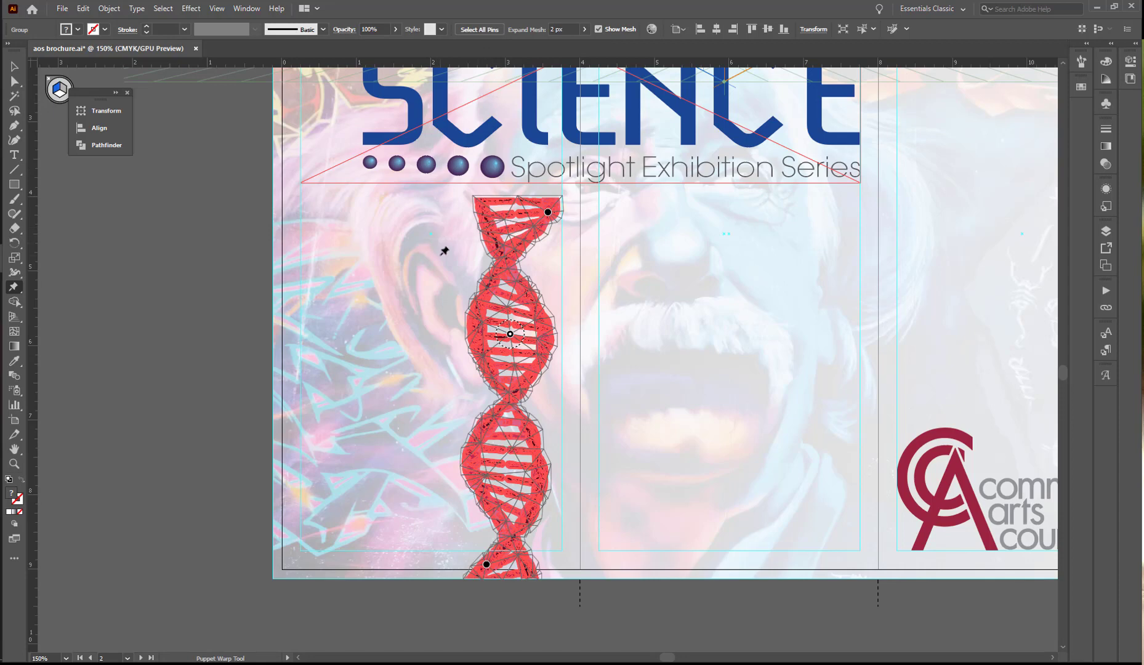
{"action": "key", "text": "Delete"}
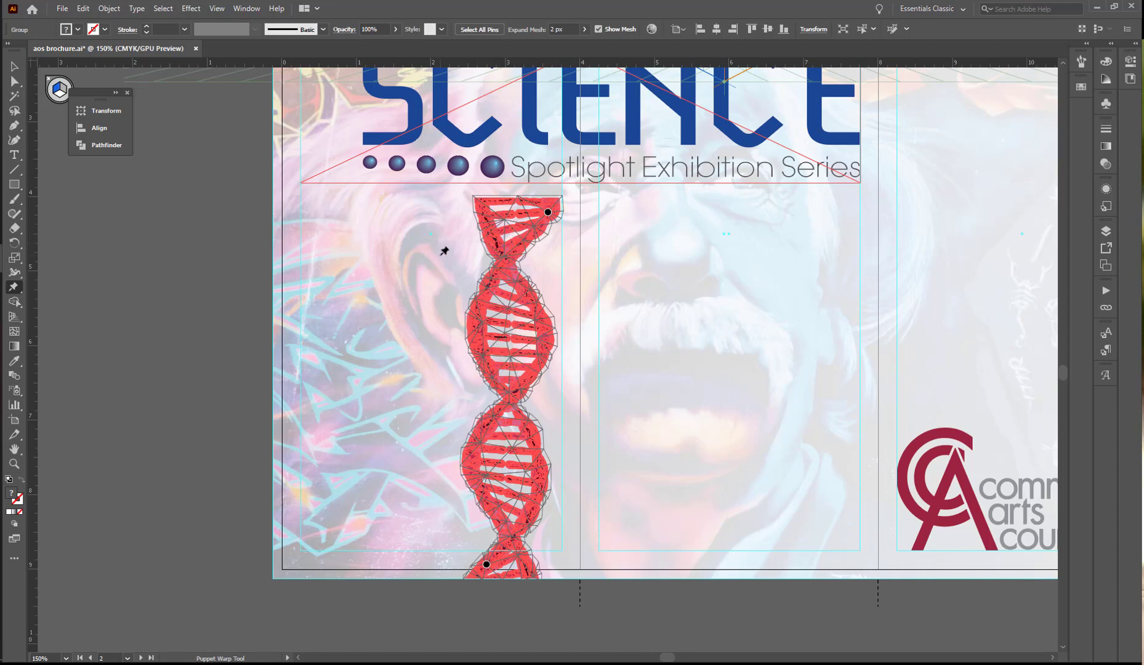
{"action": "left_click", "coordinate": [548, 213]}
{"action": "left_click_drag", "start_coordinate": [548, 213], "coordinate": [550, 217]}
{"action": "key", "text": "Delete"}
{"action": "left_click", "coordinate": [534, 571]}
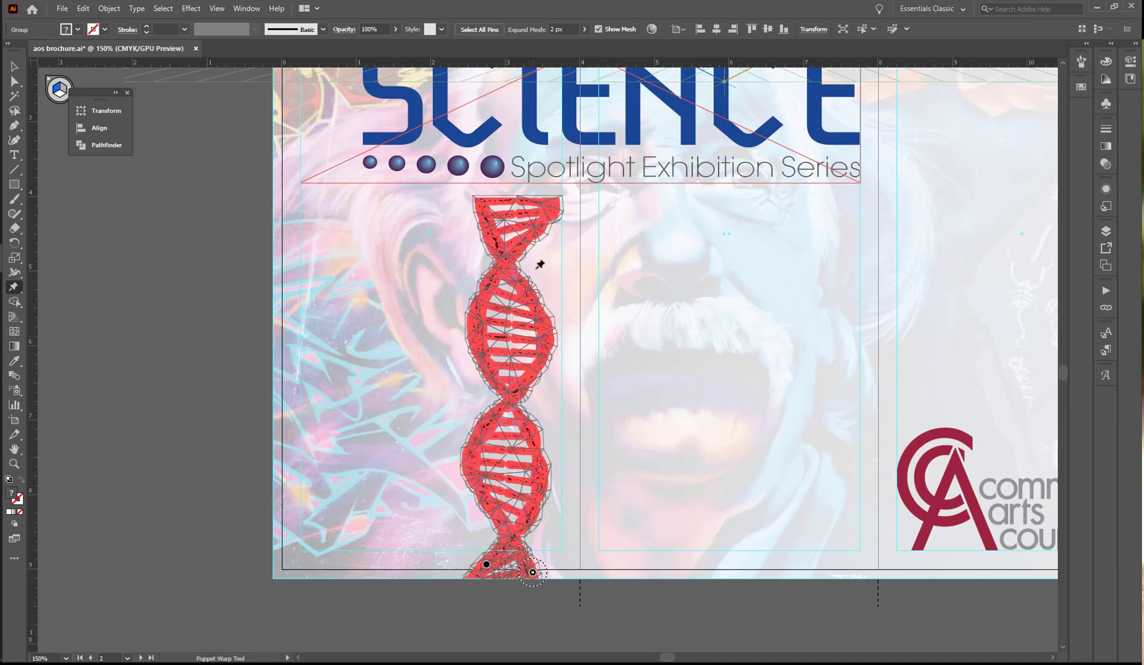
- Bend the helix top toward the left edge, tweak the end pins, and commit the warp
{"action": "left_click", "coordinate": [484, 204]}
{"action": "left_click_drag", "start_coordinate": [484, 204], "coordinate": [280, 227]}
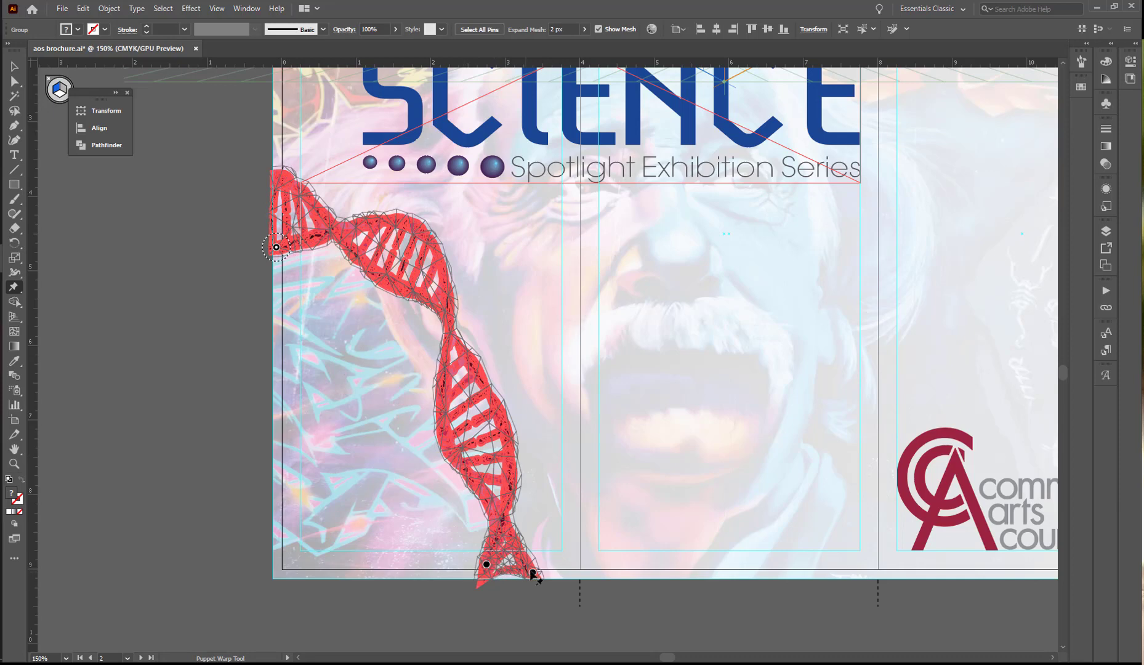
{"action": "left_click", "coordinate": [487, 565]}
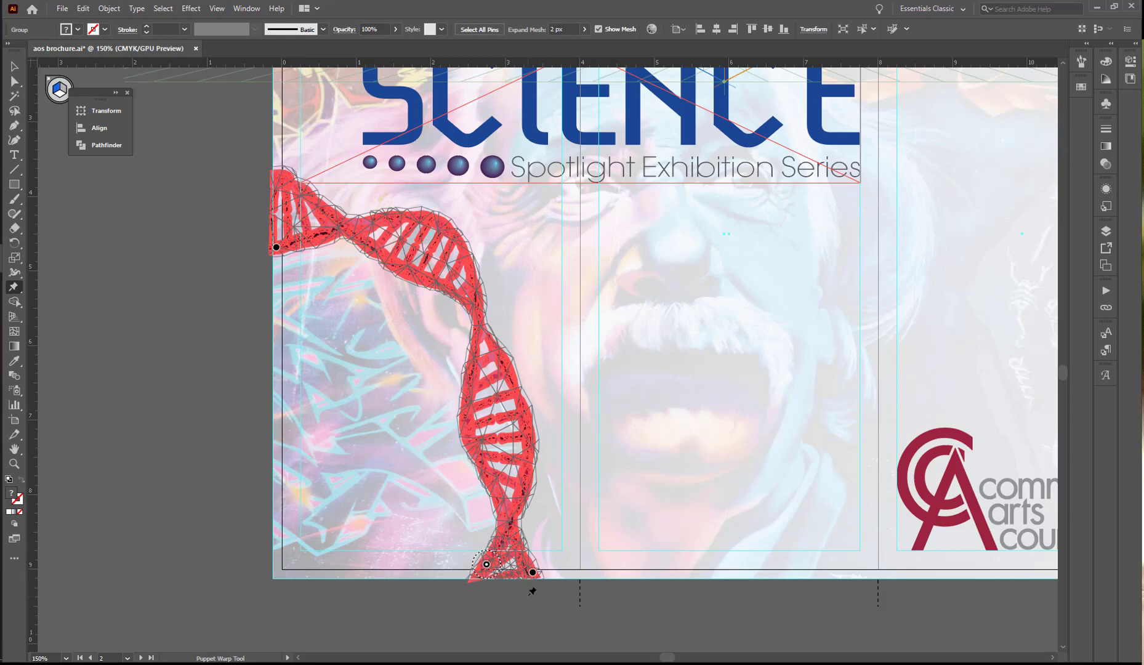
{"action": "left_click", "coordinate": [533, 573]}
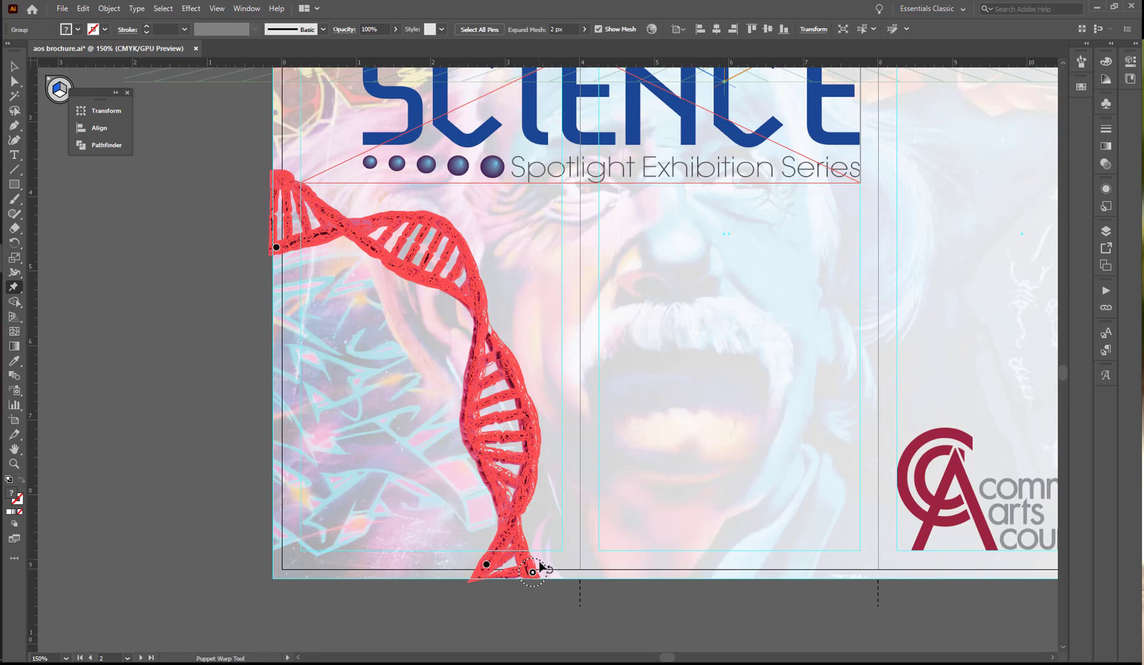
{"action": "left_click_drag", "start_coordinate": [540, 566], "coordinate": [559, 582]}
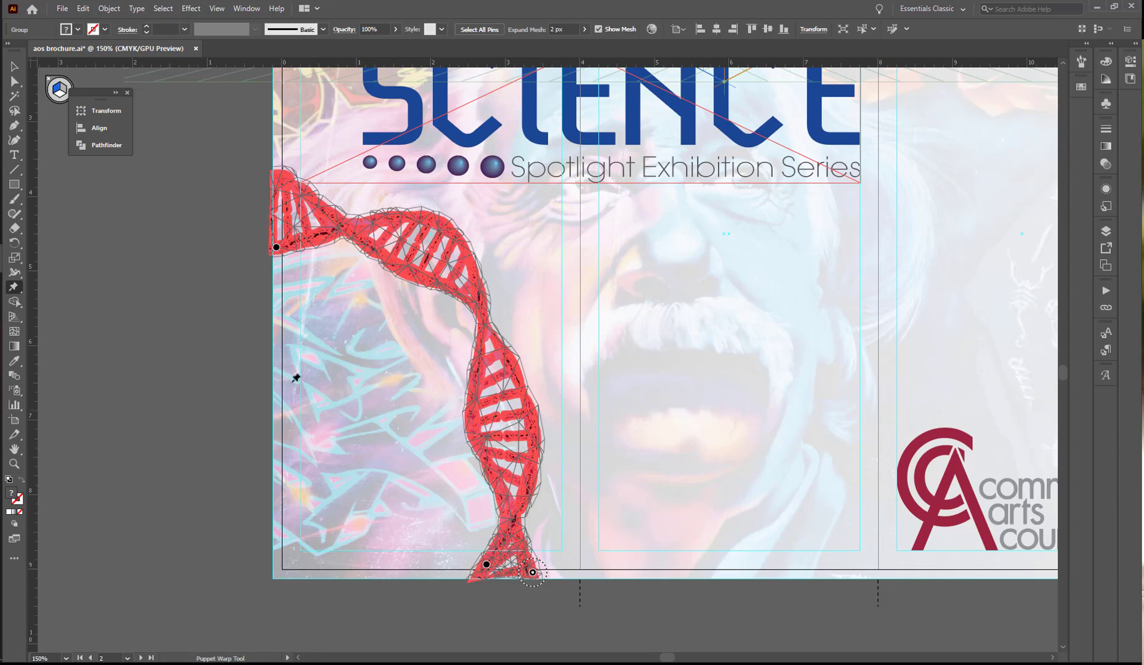
{"action": "left_click", "coordinate": [277, 248]}
{"action": "left_click_drag", "start_coordinate": [277, 248], "coordinate": [279, 255]}
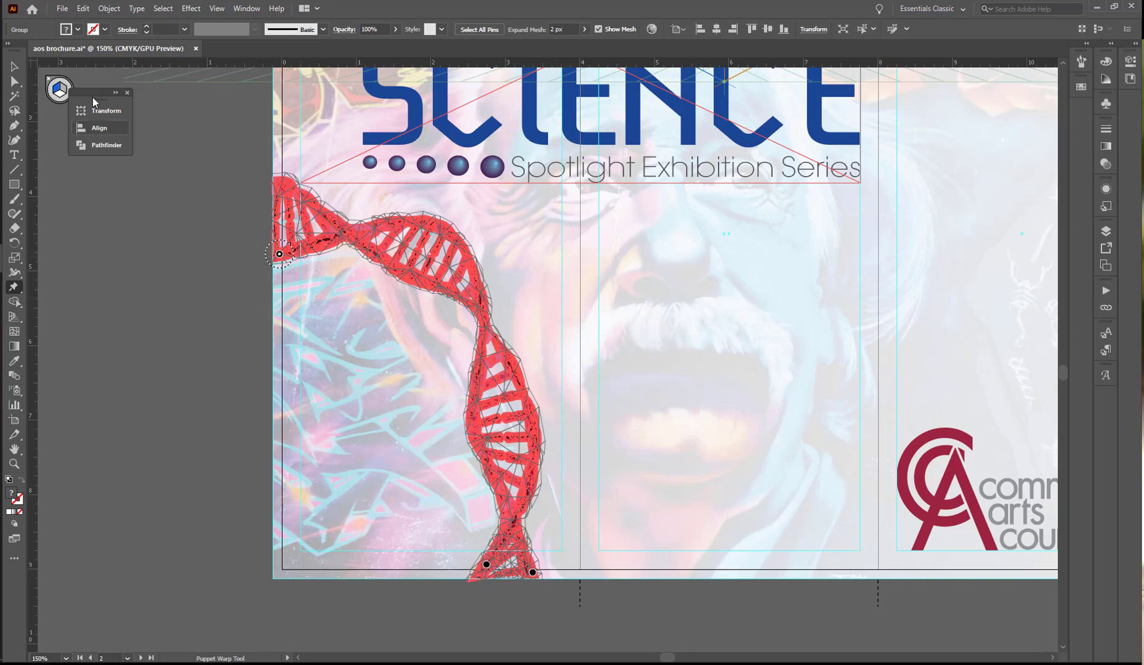
{"action": "left_click", "coordinate": [14, 66]}
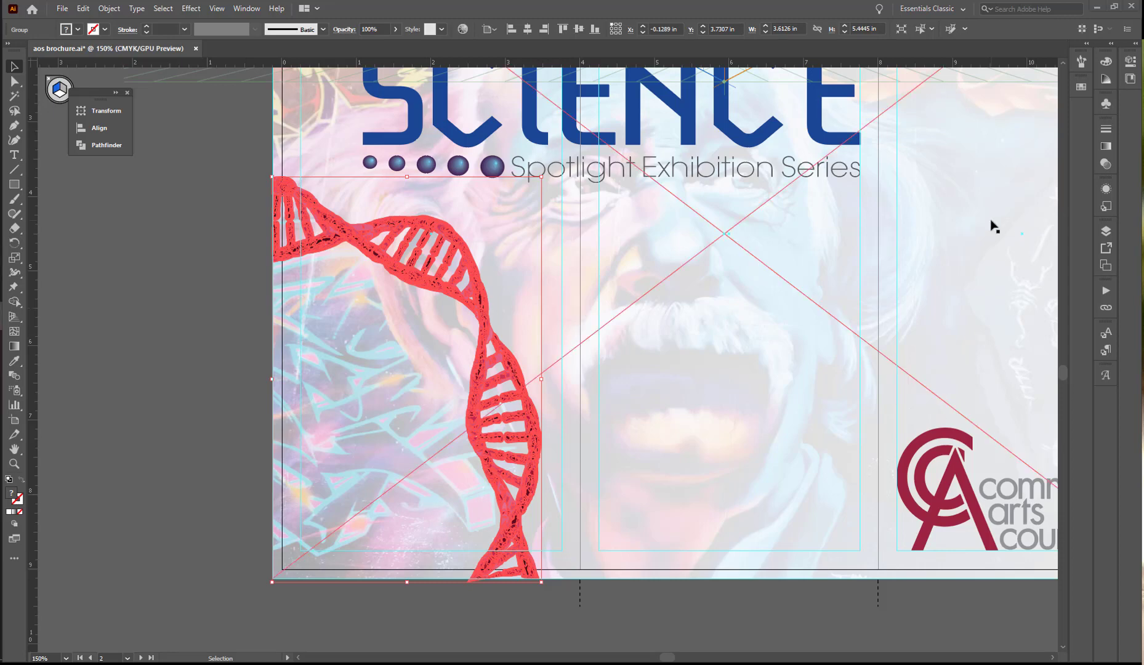
- Zoom out and scroll up to frame the whole Einstein graffiti artboard
{"action": "scroll", "coordinate": [950, 289], "scroll_direction": "up", "scroll_amount": 1}
{"action": "scroll", "coordinate": [949, 289], "scroll_direction": "up", "scroll_amount": 5}
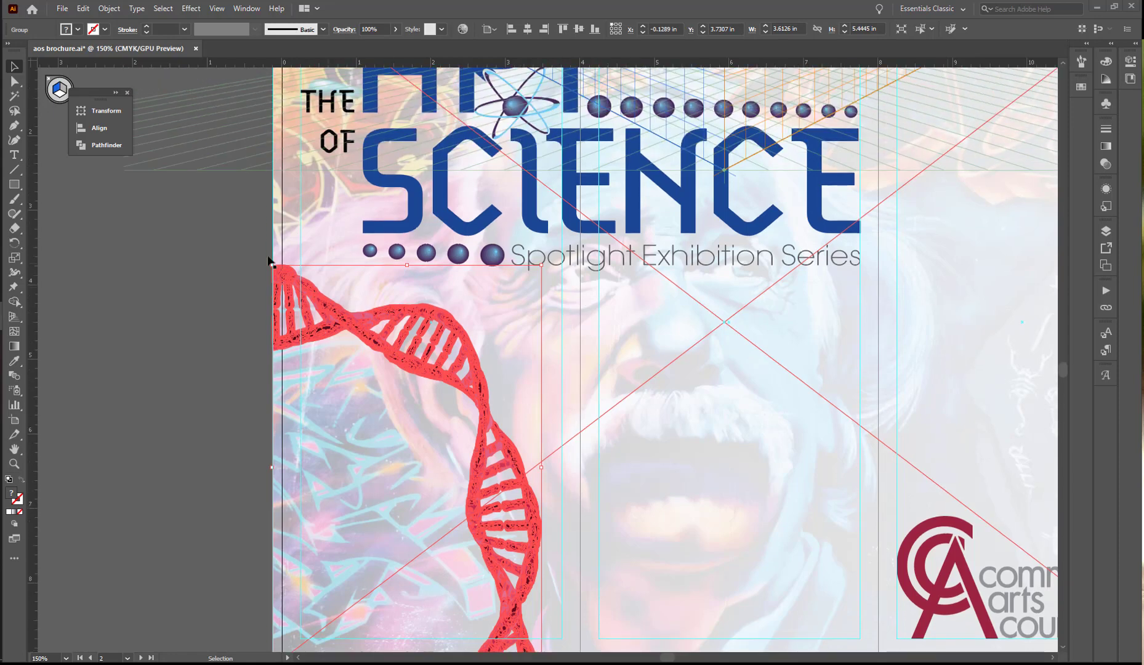
{"action": "double_click", "coordinate": [13, 466]}
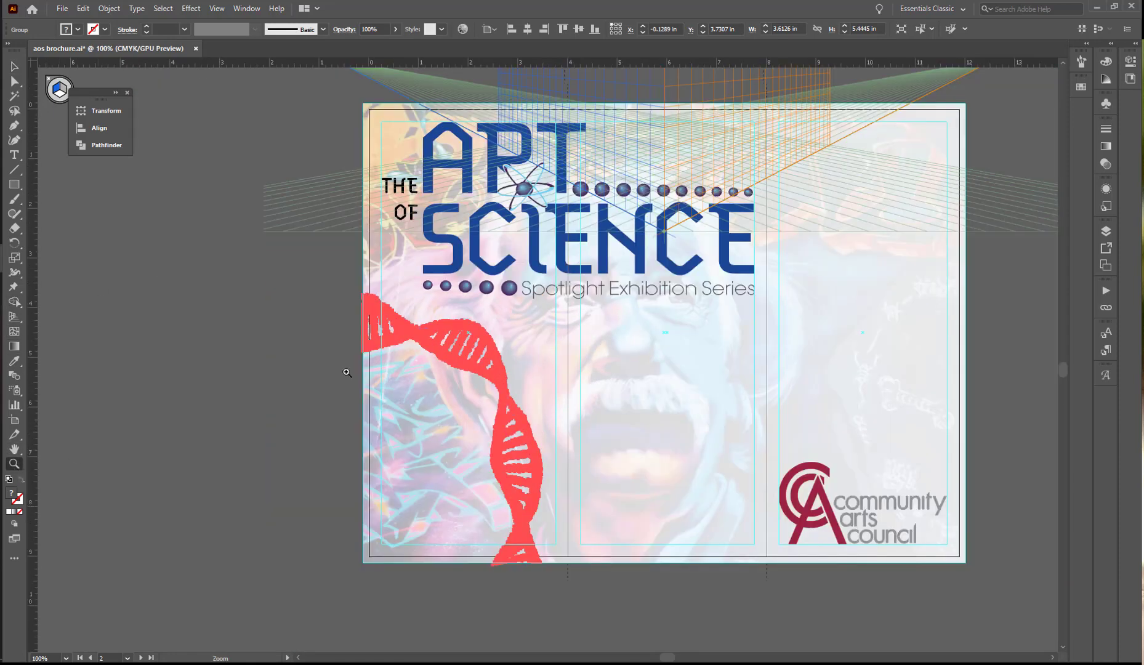
{"action": "scroll", "coordinate": [986, 235], "scroll_direction": "up", "scroll_amount": 7}
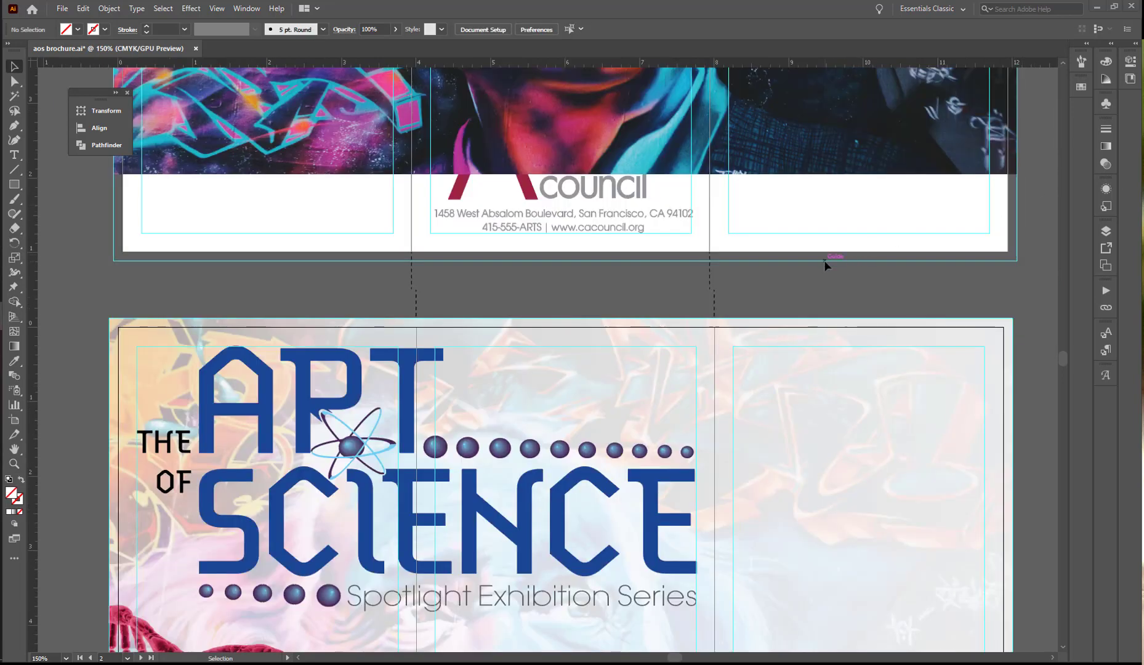
{"action": "scroll", "coordinate": [831, 302], "scroll_direction": "up", "scroll_amount": 6}
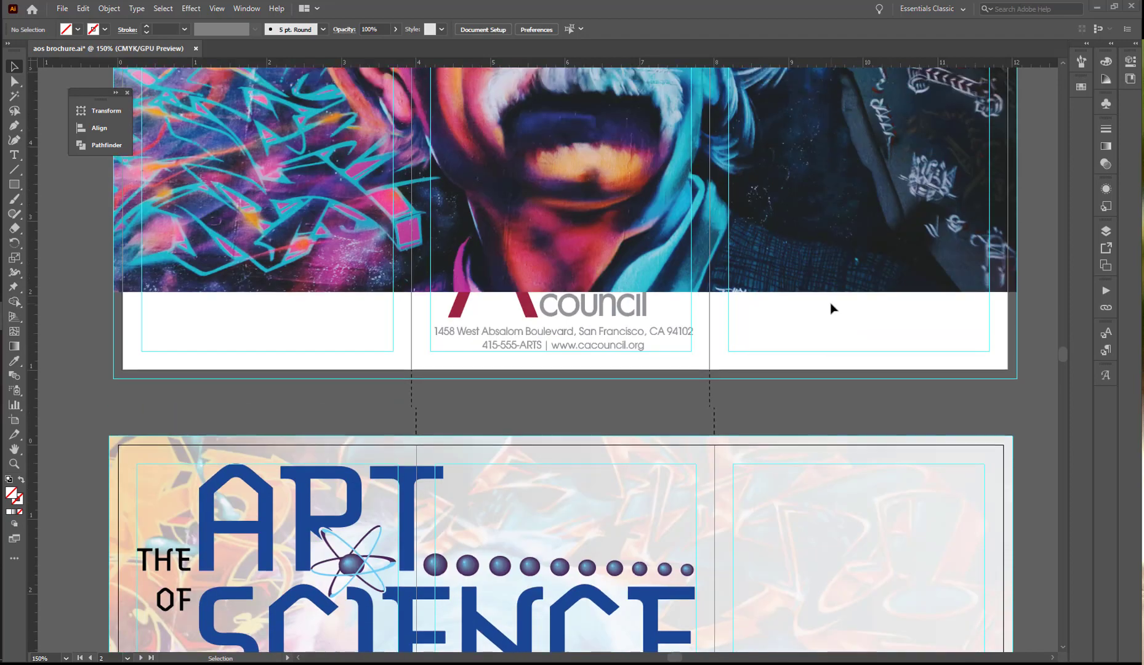
{"action": "scroll", "coordinate": [831, 308], "scroll_direction": "up", "scroll_amount": 10}
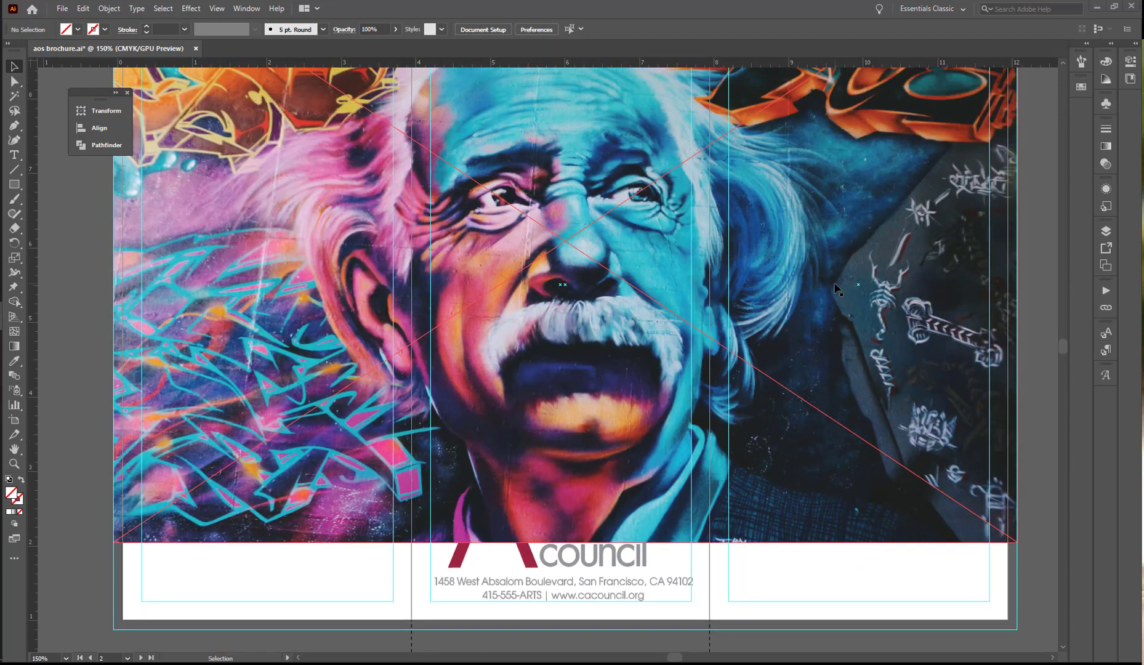
{"action": "scroll", "coordinate": [837, 289], "scroll_direction": "up", "scroll_amount": 5}
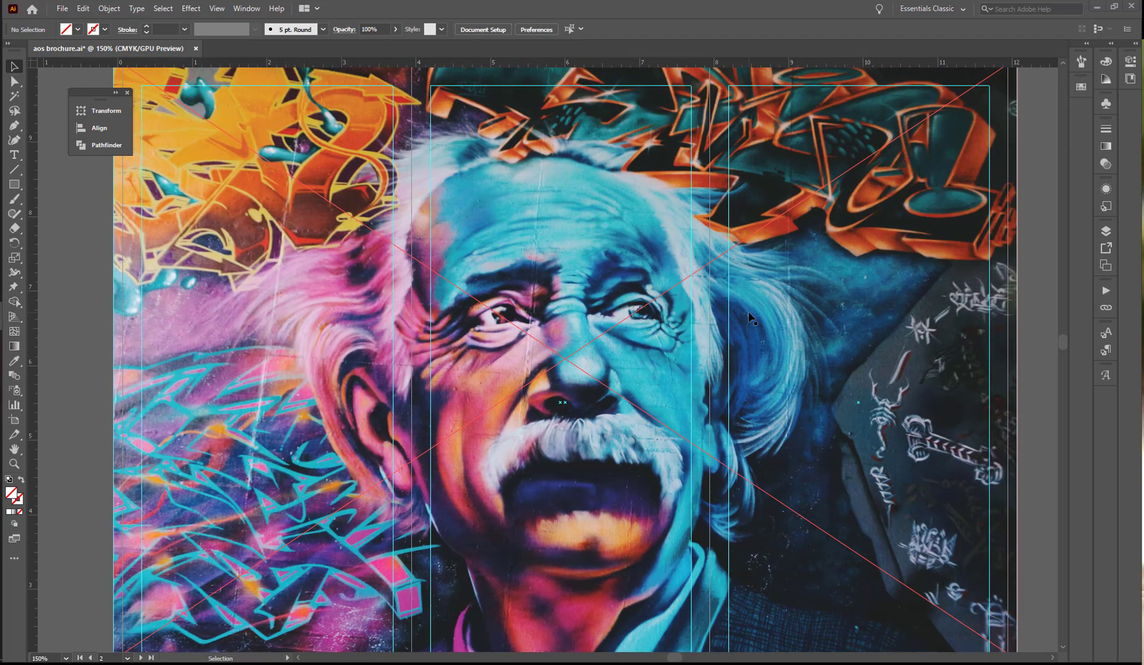
{"action": "key", "text": "ctrl+alt+space"}
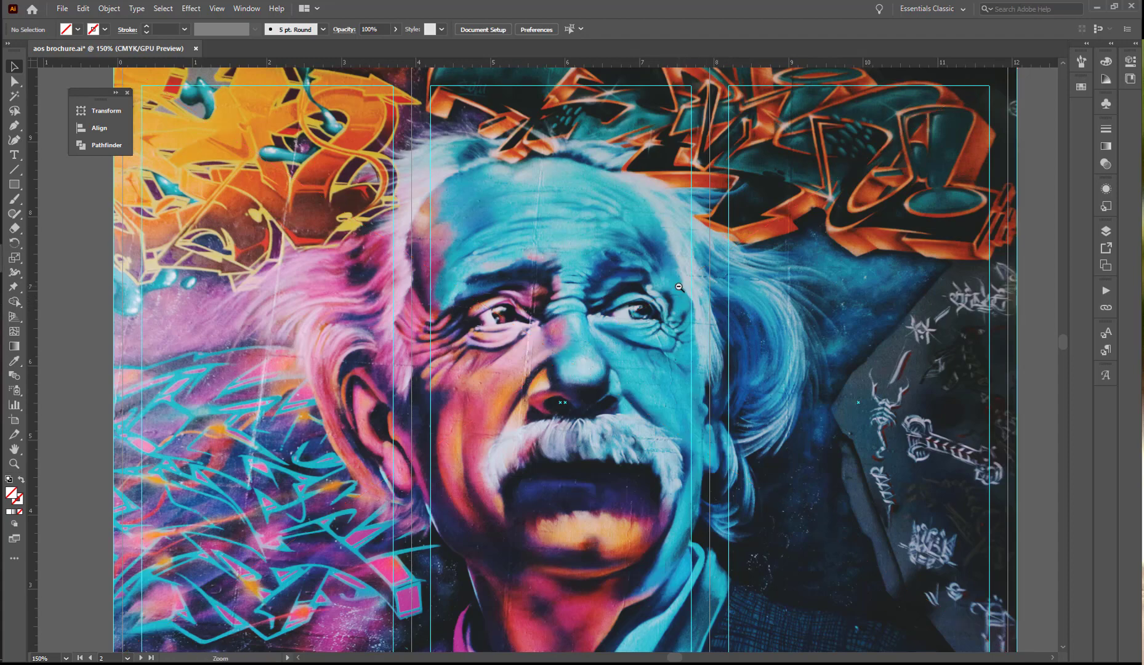
{"action": "left_click", "coordinate": [679, 287]}
{"action": "left_click_drag", "start_coordinate": [844, 269], "coordinate": [856, 223]}
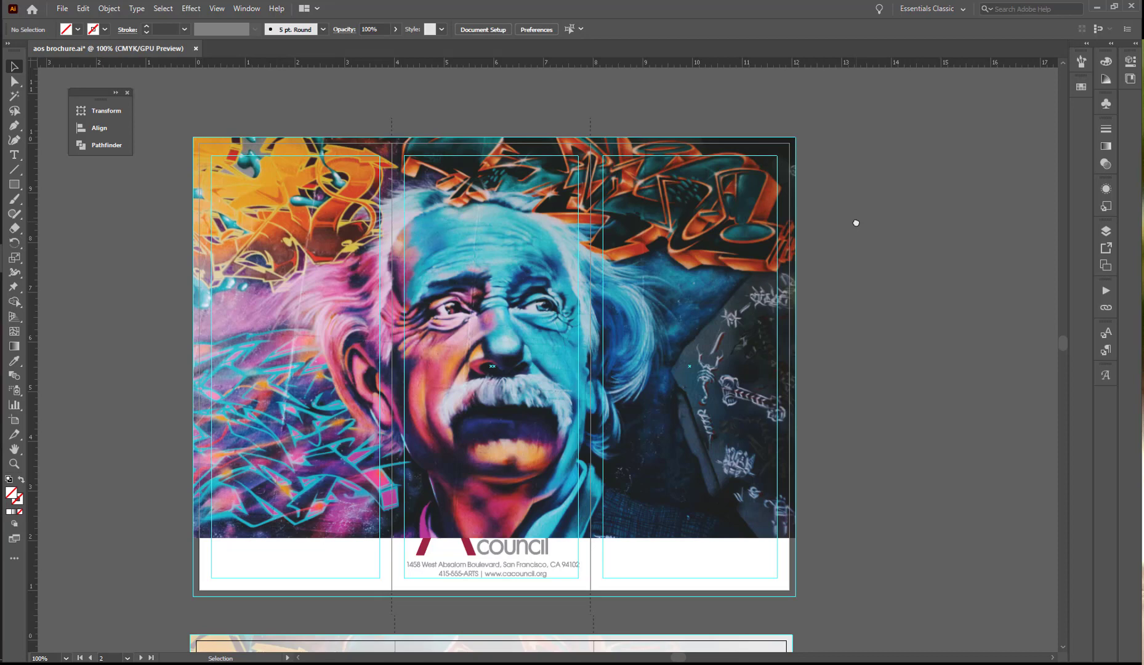
- Embed the linked einstein.jpg photo, then copy it and paste a copy in place over the original
{"action": "left_click", "coordinate": [687, 304]}
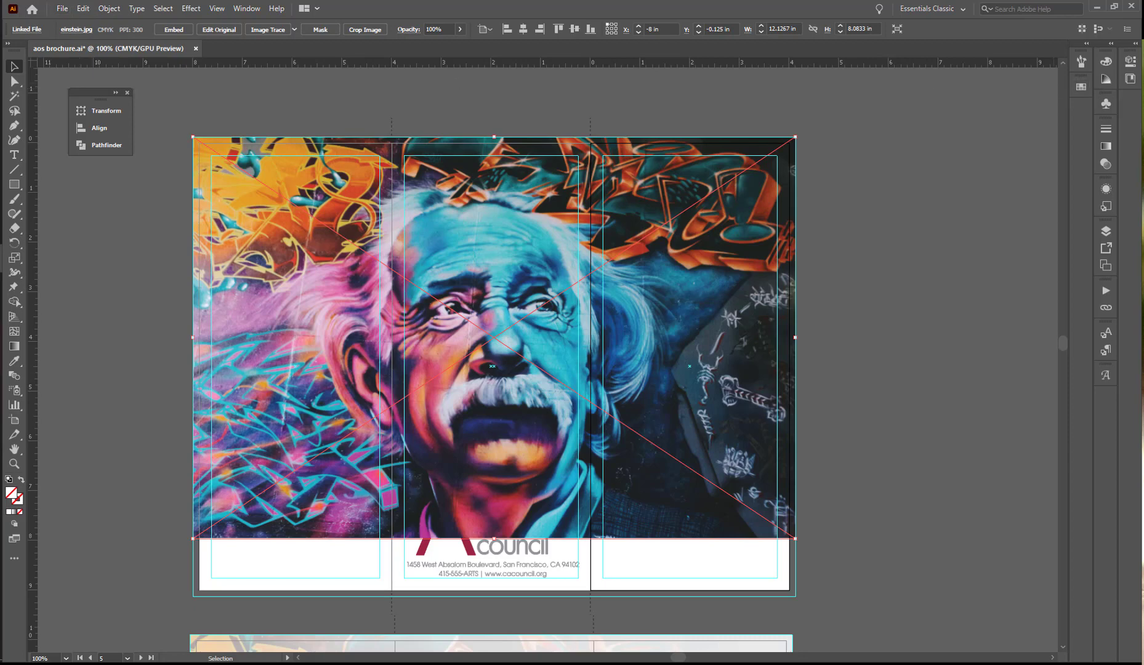
{"action": "left_click", "coordinate": [173, 30]}
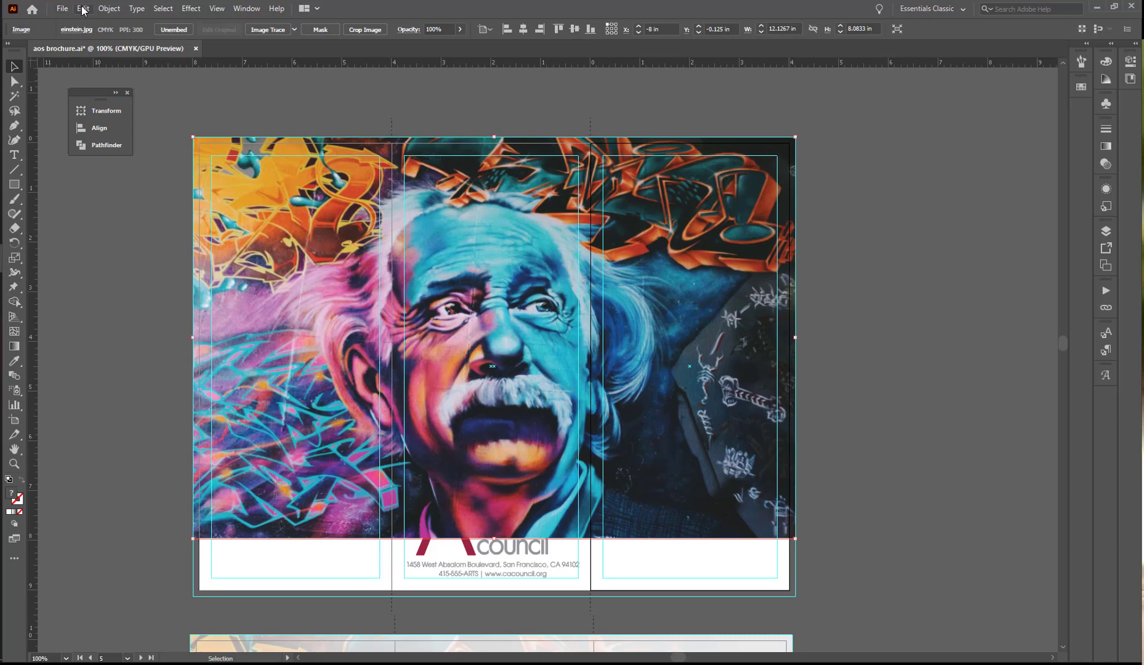
{"action": "left_click", "coordinate": [82, 8]}
{"action": "left_click", "coordinate": [110, 68]}
{"action": "left_click", "coordinate": [83, 8]}
{"action": "left_click", "coordinate": [116, 121]}
{"action": "left_click", "coordinate": [83, 8]}
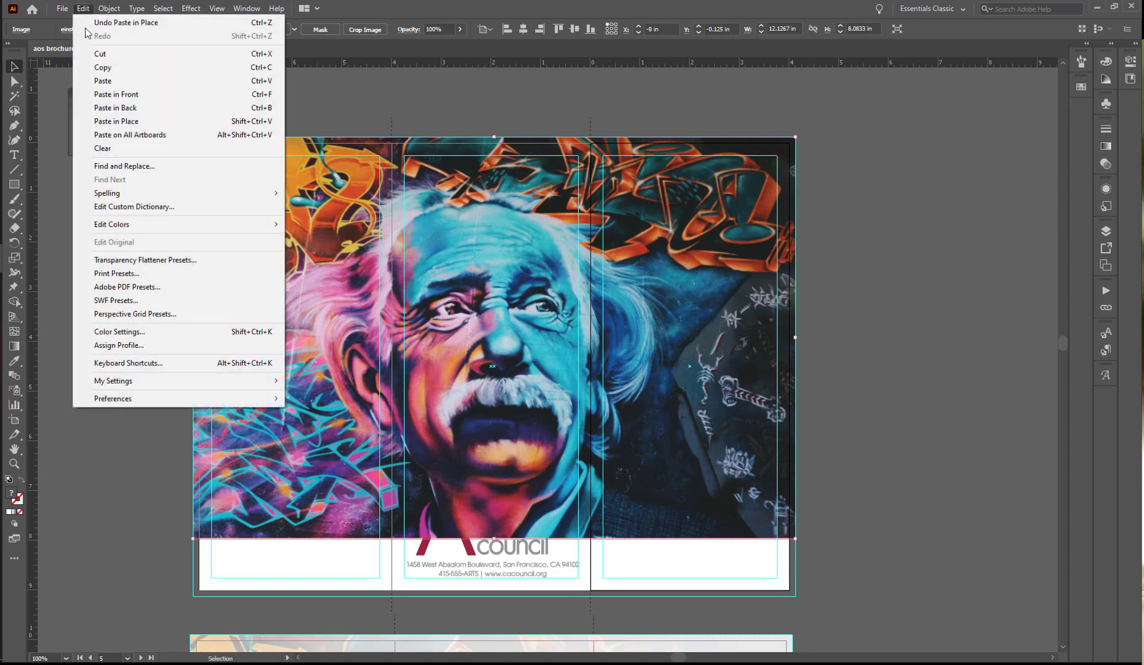
{"action": "key", "text": "Escape"}
- In the Layers panel, move the original Einstein image up beside its copies
{"action": "left_click", "coordinate": [1106, 231]}
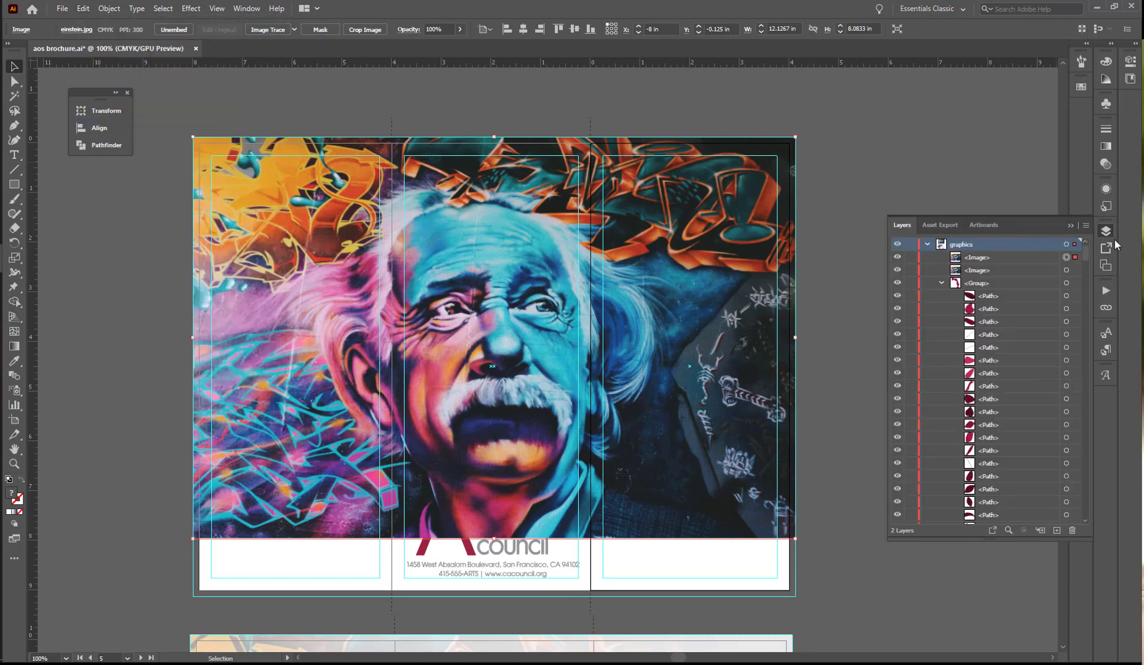
{"action": "left_click", "coordinate": [926, 245]}
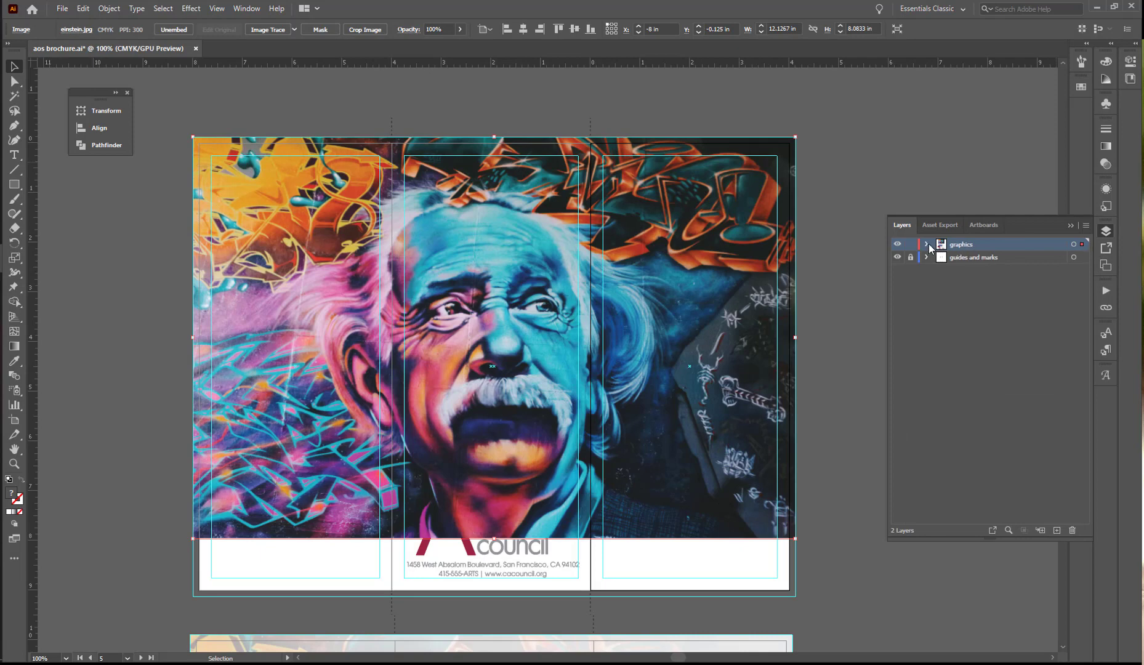
{"action": "left_click", "coordinate": [927, 245]}
{"action": "left_click", "coordinate": [940, 283]}
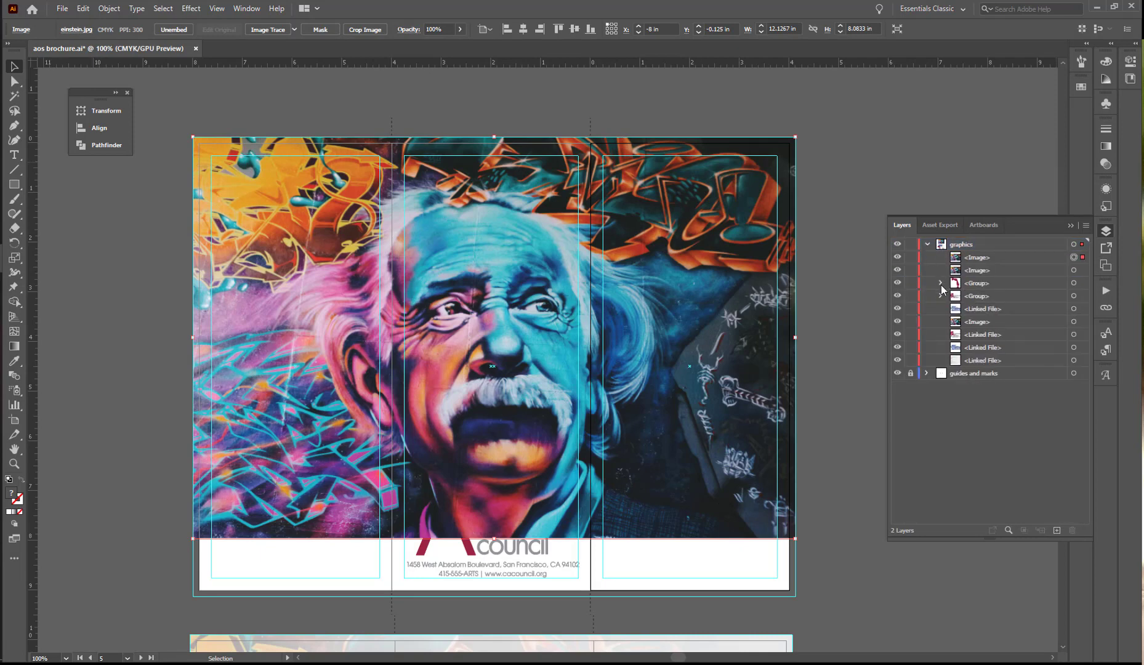
{"action": "left_click_drag", "start_coordinate": [979, 321], "coordinate": [985, 290]}
- Name the images Einstein left, middle and right, hide middle and right, and select Einstein left
{"action": "double_click", "coordinate": [1009, 258]}
{"action": "type", "text": "Eins"}
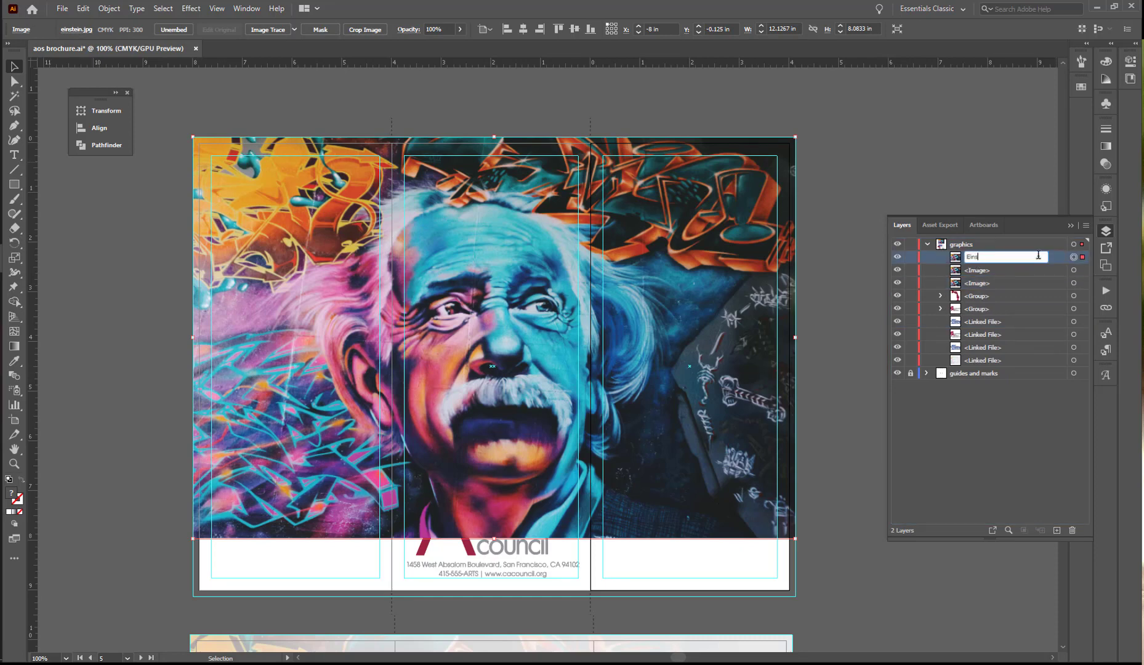
{"action": "type", "text": "tein left"}
{"action": "double_click", "coordinate": [977, 271]}
{"action": "type", "text": "Einstein m"}
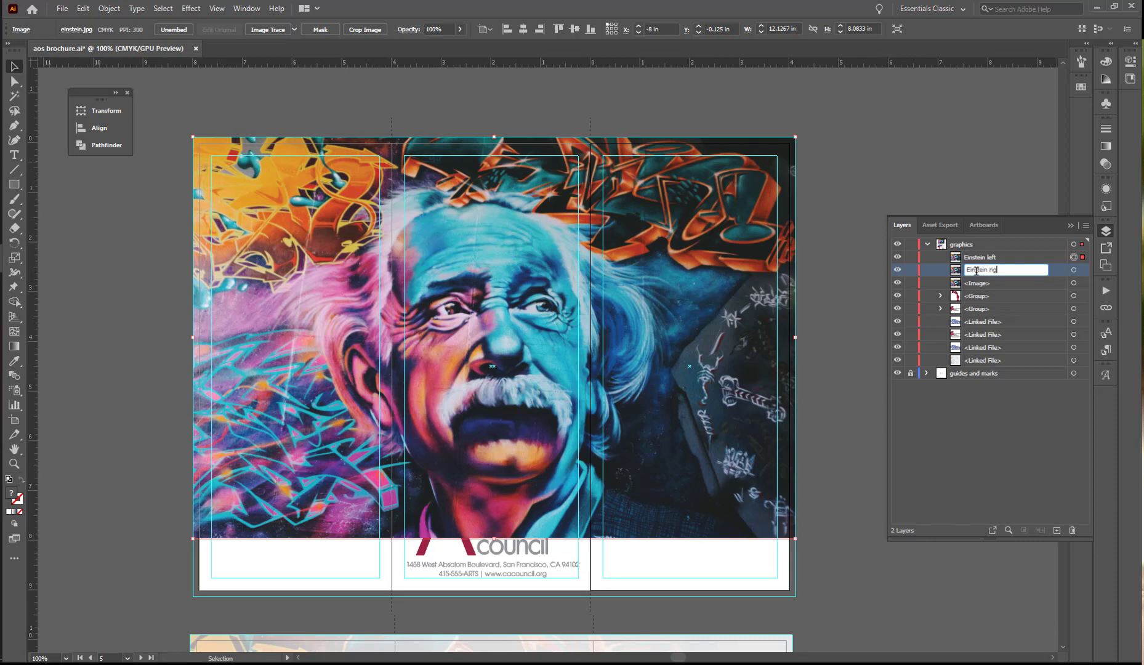
{"action": "type", "text": "iddle"}
{"action": "double_click", "coordinate": [979, 283]}
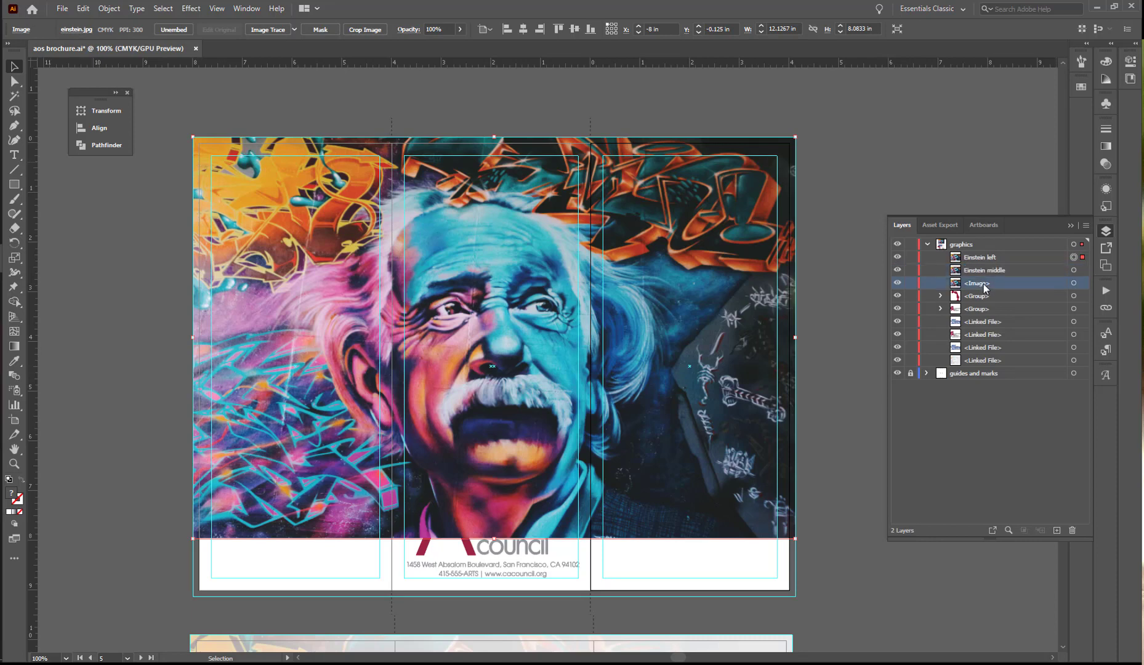
{"action": "type", "text": "Einstein right"}
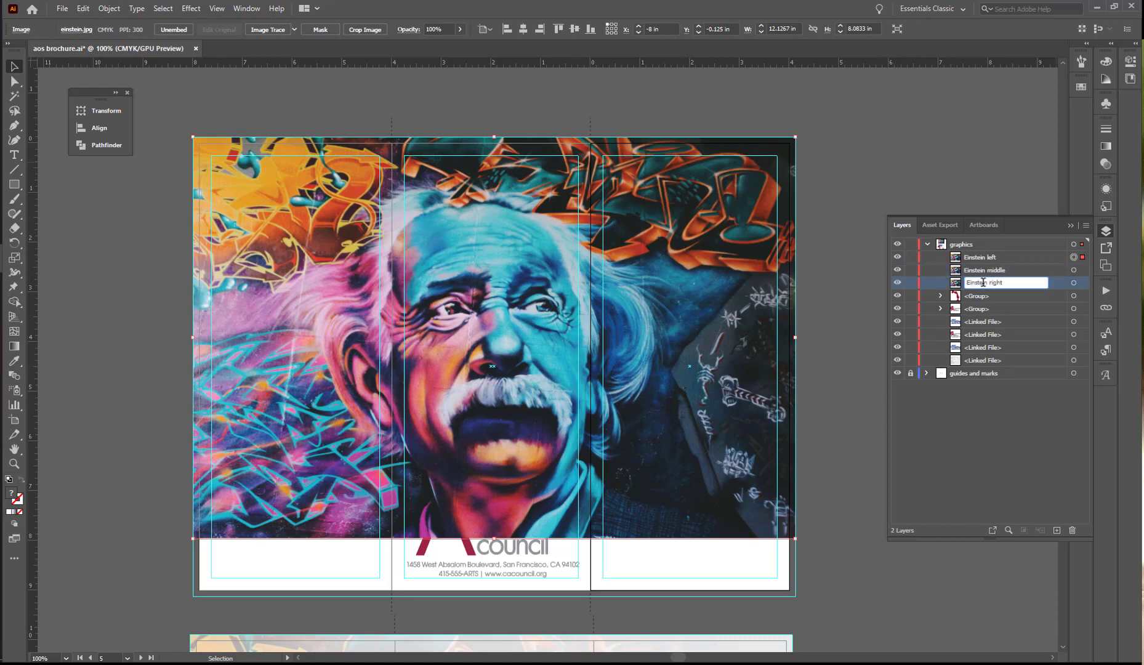
{"action": "key", "text": "Return"}
{"action": "left_click_drag", "start_coordinate": [897, 285], "coordinate": [897, 269]}
{"action": "left_click", "coordinate": [969, 261]}
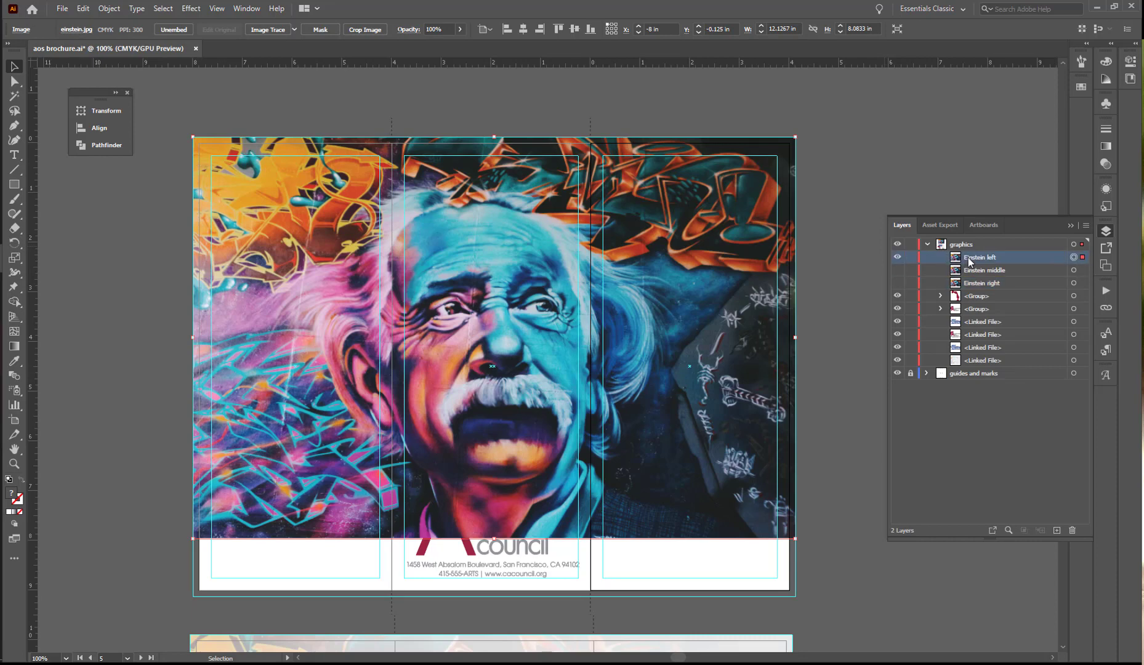
- Crop the Einstein left photo to a 4 in by 3.1067 in strip low in the left panel
{"action": "left_click", "coordinate": [365, 29]}
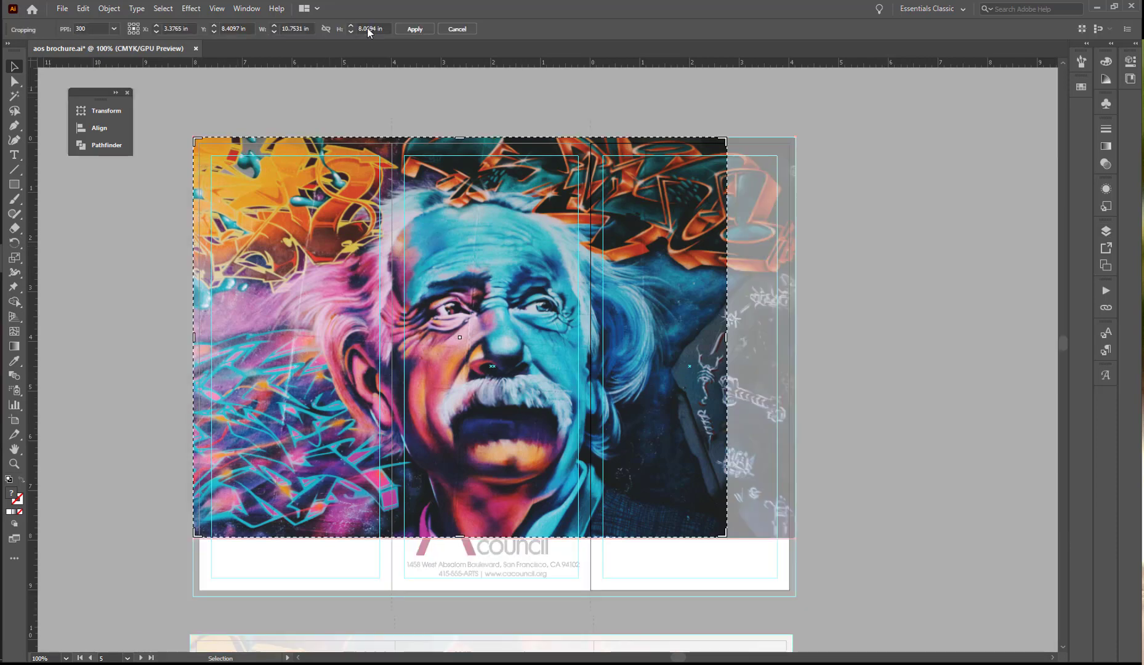
{"action": "left_click_drag", "start_coordinate": [729, 332], "coordinate": [376, 362]}
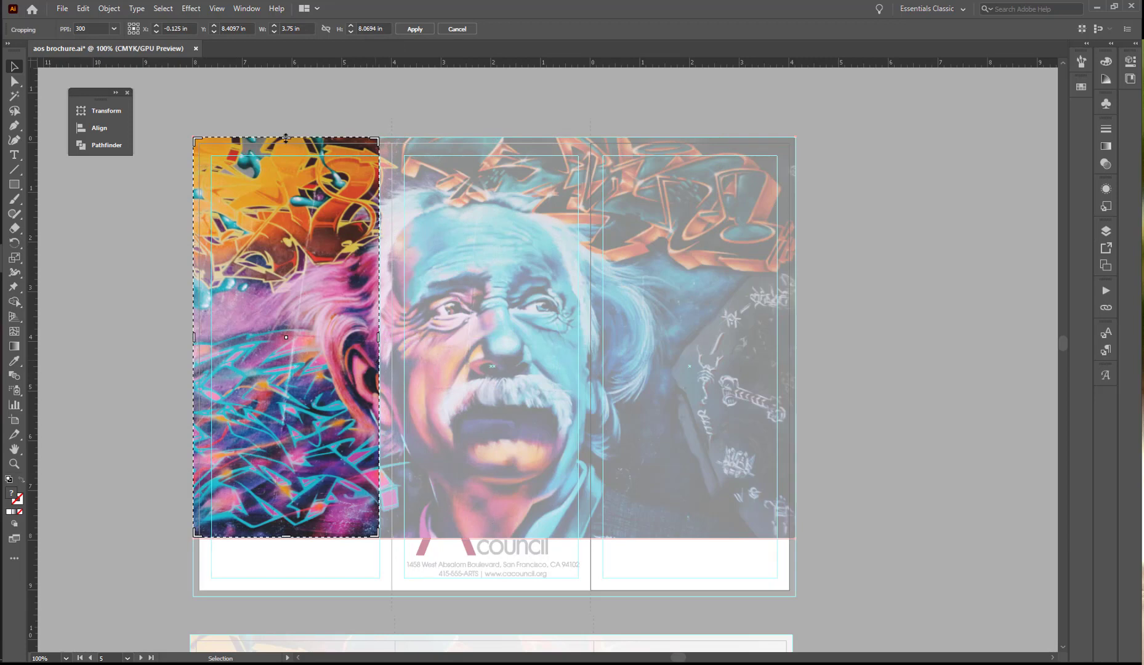
{"action": "left_click_drag", "start_coordinate": [286, 138], "coordinate": [277, 322]}
{"action": "left_click_drag", "start_coordinate": [378, 432], "coordinate": [391, 432]}
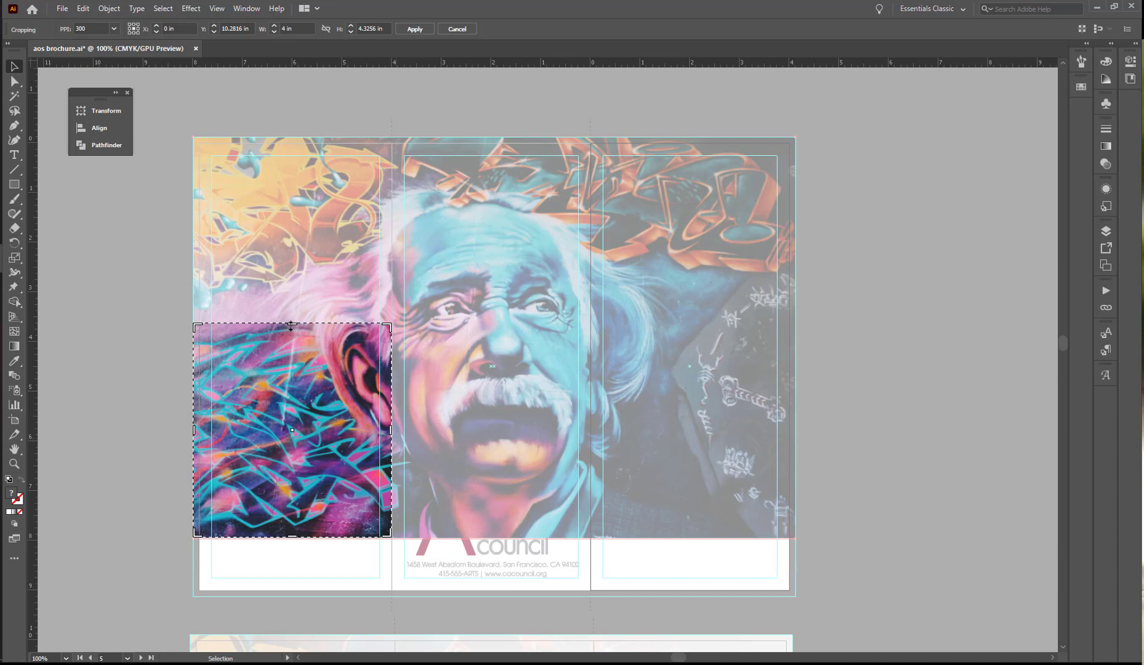
{"action": "left_click_drag", "start_coordinate": [292, 324], "coordinate": [281, 385]}
{"action": "left_click", "coordinate": [19, 68]}
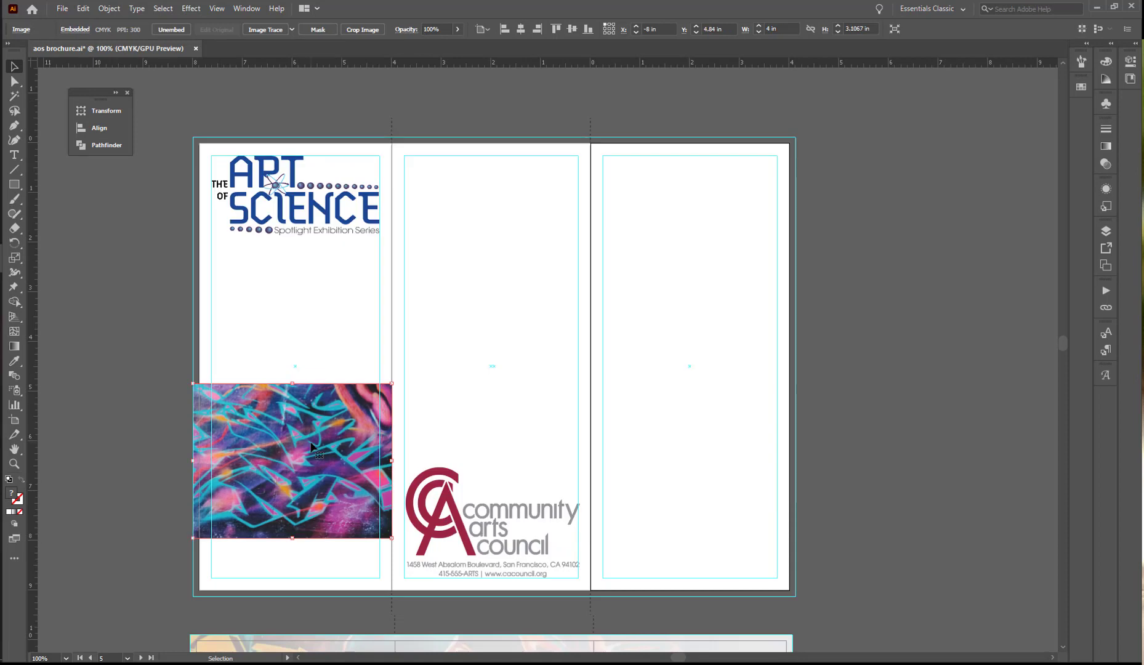
- Move the cropped graffiti to the panel bottom and make the Einstein middle photo visible again
{"action": "left_click_drag", "start_coordinate": [313, 447], "coordinate": [312, 562]}
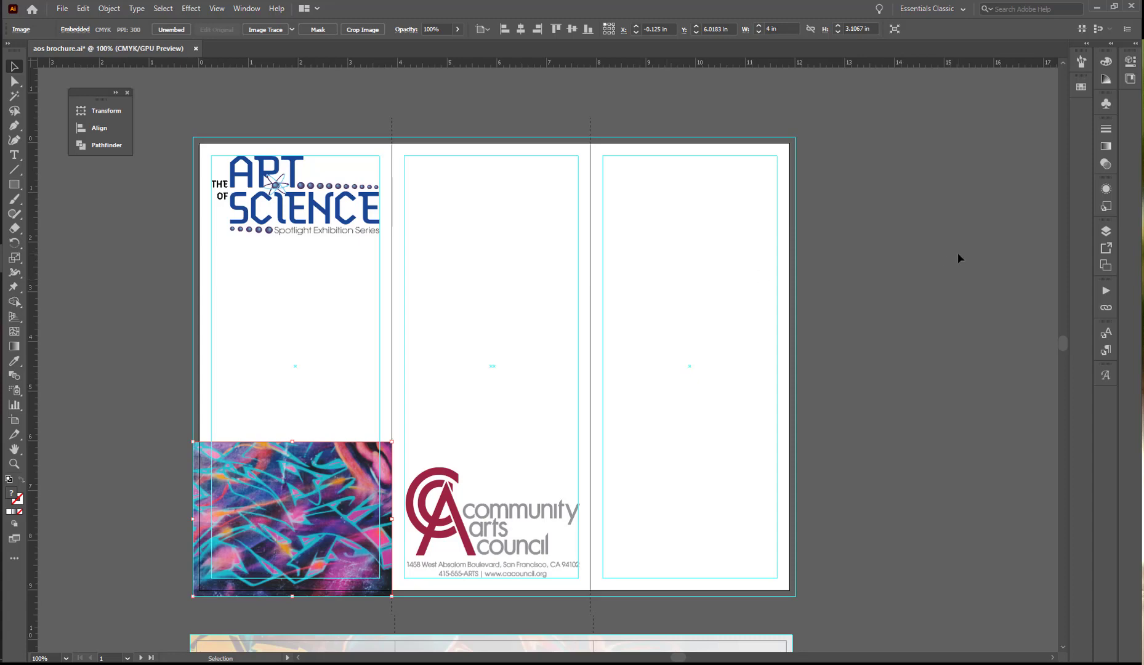
{"action": "left_click", "coordinate": [1106, 231]}
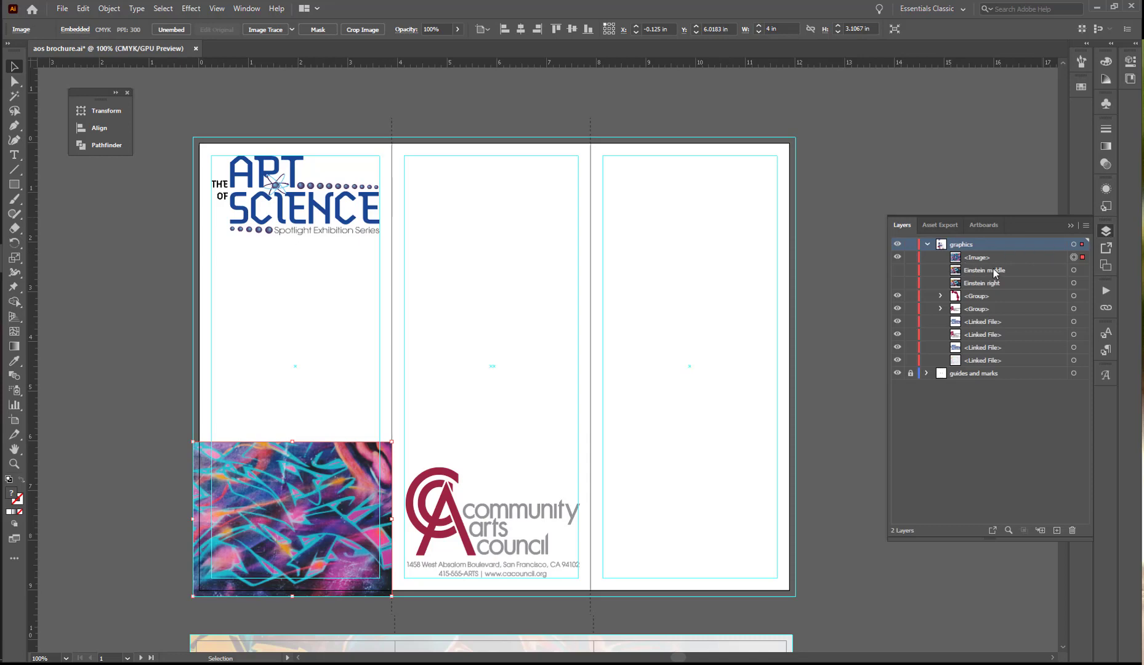
{"action": "left_click", "coordinate": [996, 270]}
{"action": "left_click", "coordinate": [897, 271]}
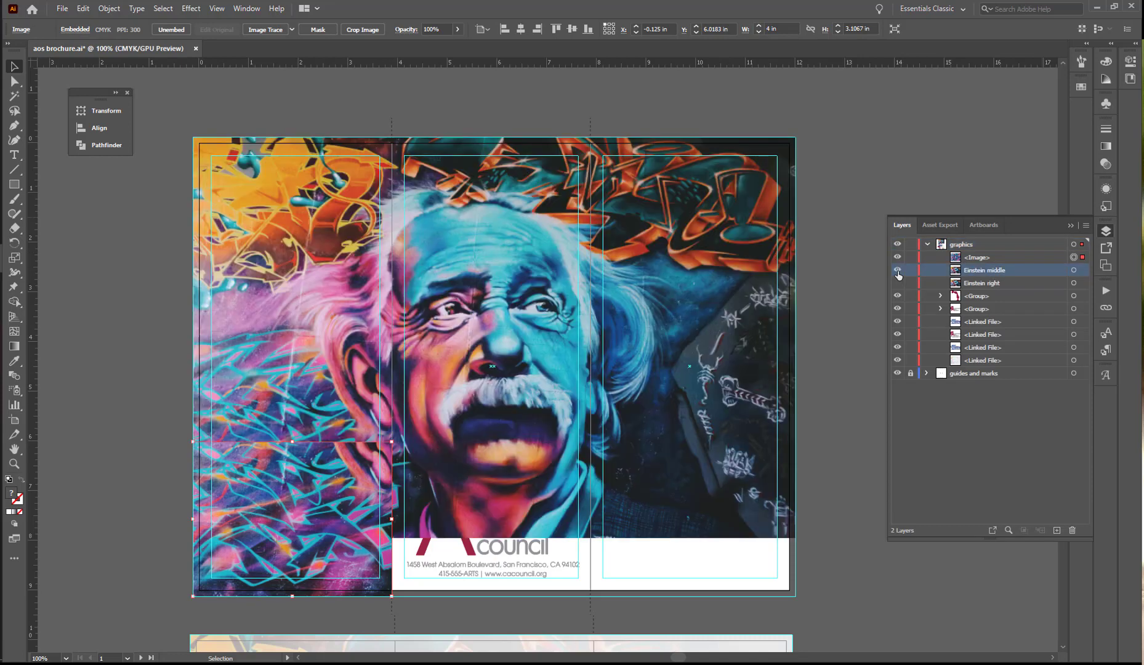
- Rename the cropped image's layer Einstein left and select the full-size Einstein middle mural
{"action": "double_click", "coordinate": [1026, 253]}
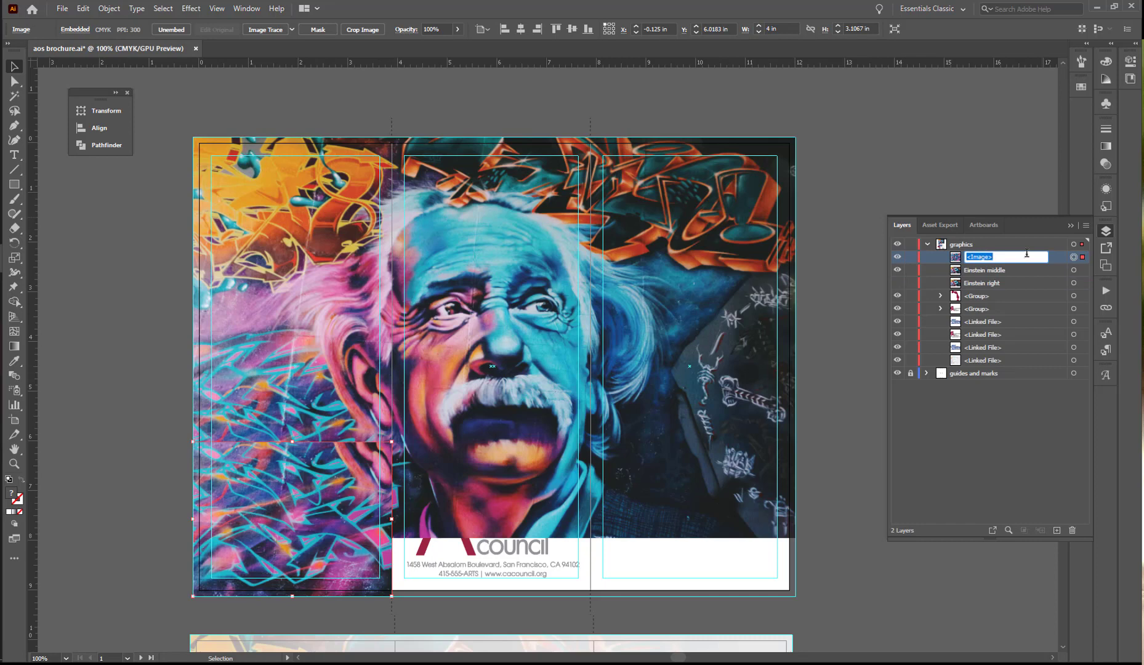
{"action": "type", "text": "E"}
{"action": "type", "text": "instein"}
{"action": "type", "text": " left"}
{"action": "key", "text": "Return"}
{"action": "left_click", "coordinate": [997, 275]}
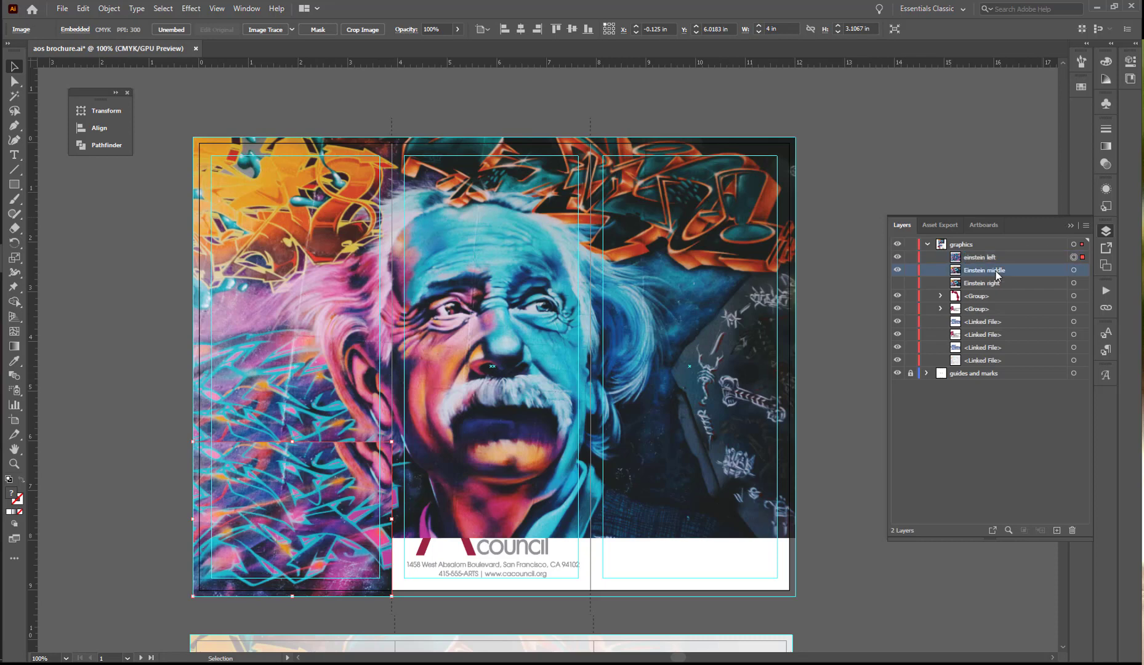
{"action": "left_click", "coordinate": [514, 211]}
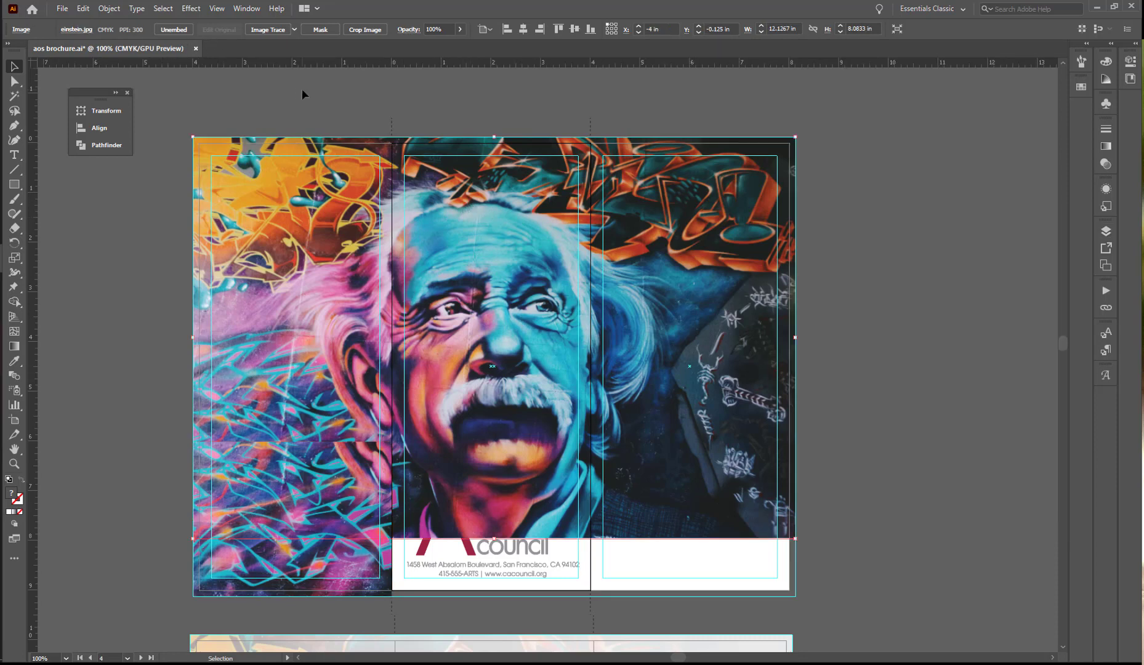
- Crop the Einstein middle copy to a 4 in by 6.5 in portrait ending just above the council logo
{"action": "left_click", "coordinate": [358, 28]}
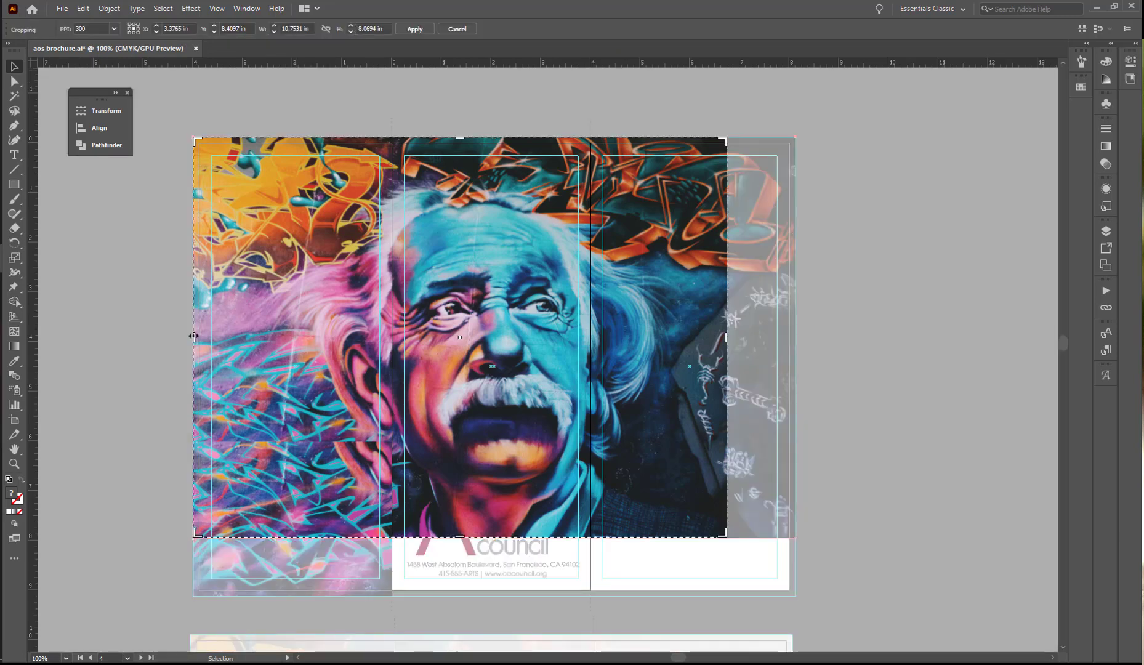
{"action": "left_click_drag", "start_coordinate": [194, 337], "coordinate": [393, 337]}
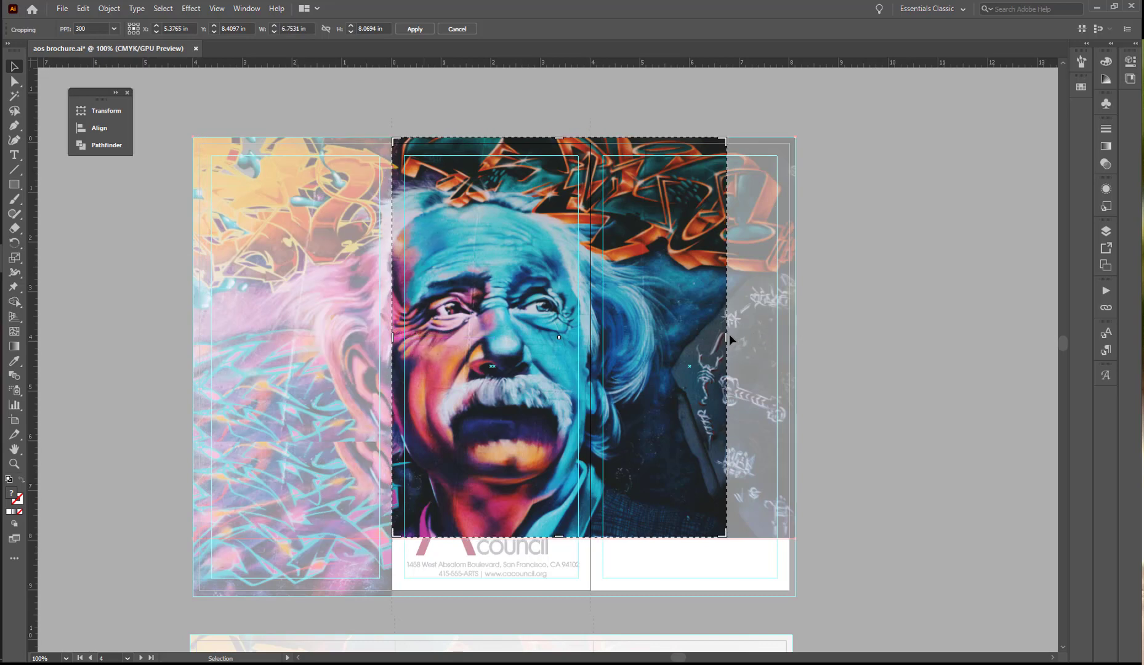
{"action": "left_click_drag", "start_coordinate": [727, 337], "coordinate": [590, 351]}
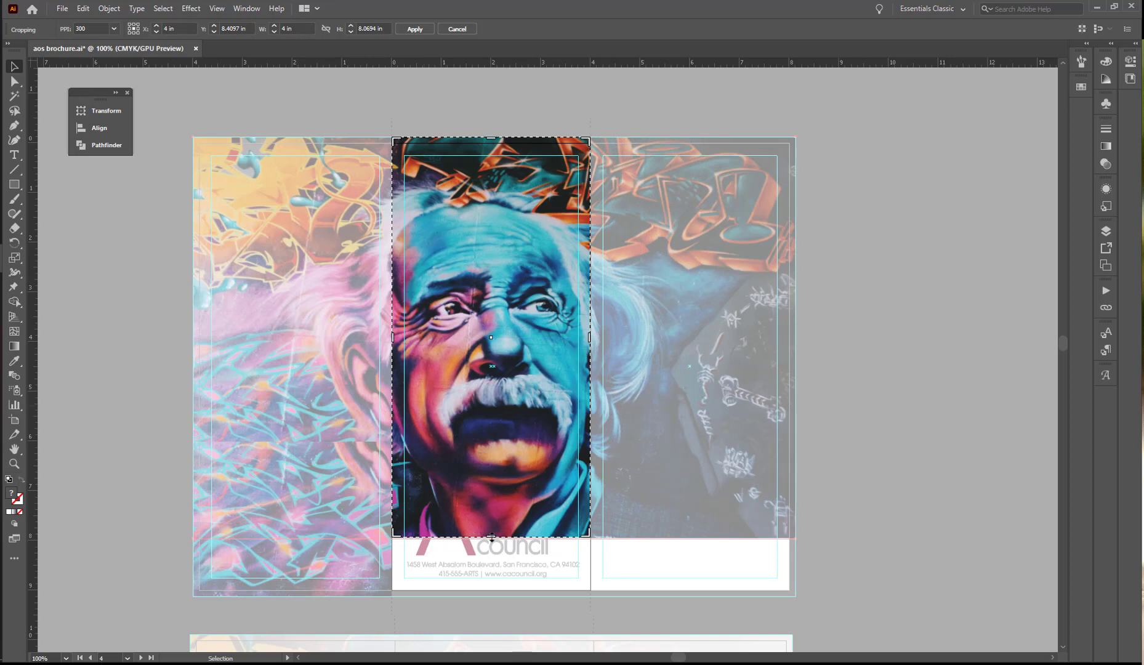
{"action": "left_click_drag", "start_coordinate": [491, 537], "coordinate": [502, 471]}
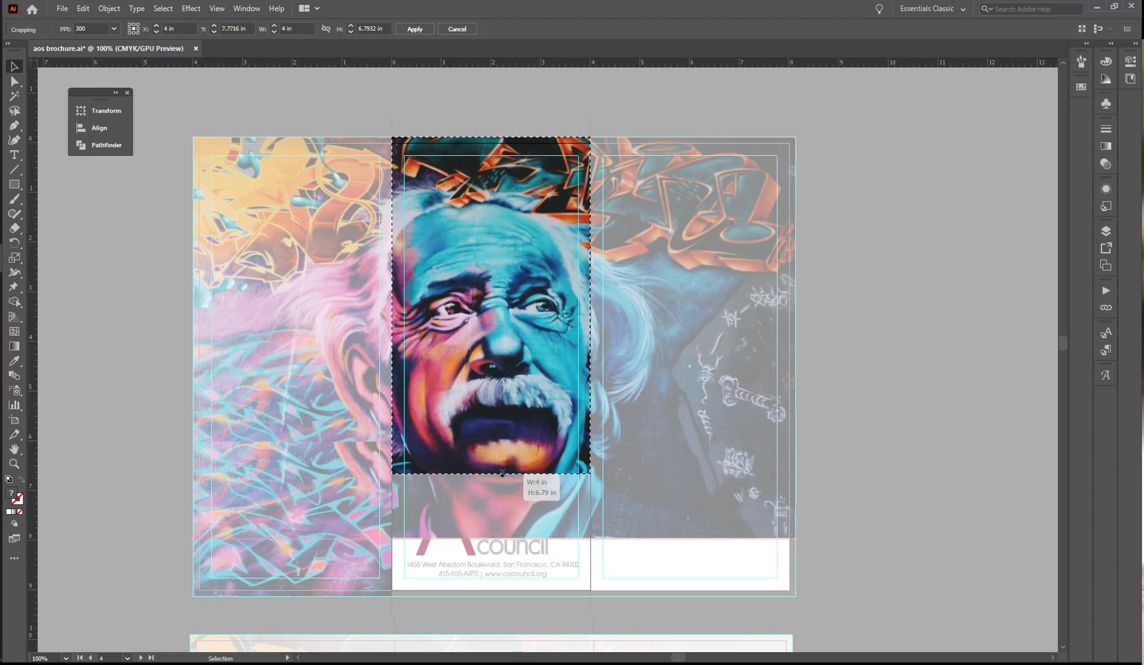
{"action": "left_click_drag", "start_coordinate": [502, 472], "coordinate": [509, 444]}
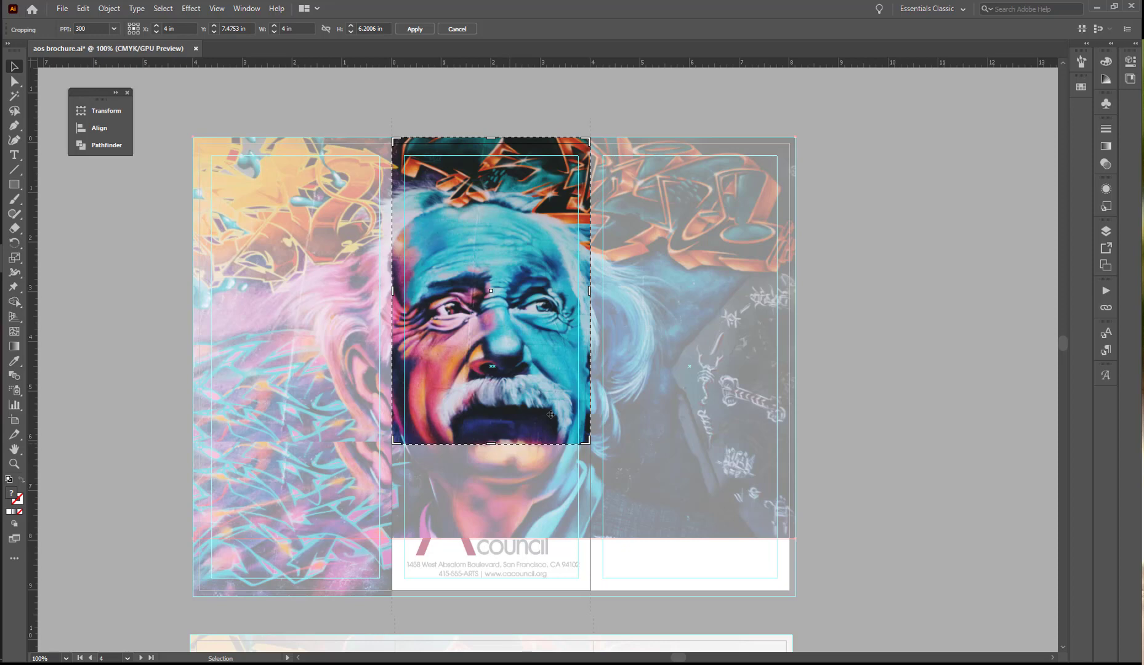
{"action": "mouse_move", "coordinate": [491, 443]}
{"action": "left_mouse_down"}
{"action": "mouse_move", "coordinate": [491, 408]}
{"action": "mouse_move", "coordinate": [486, 459]}
{"action": "left_mouse_up"}
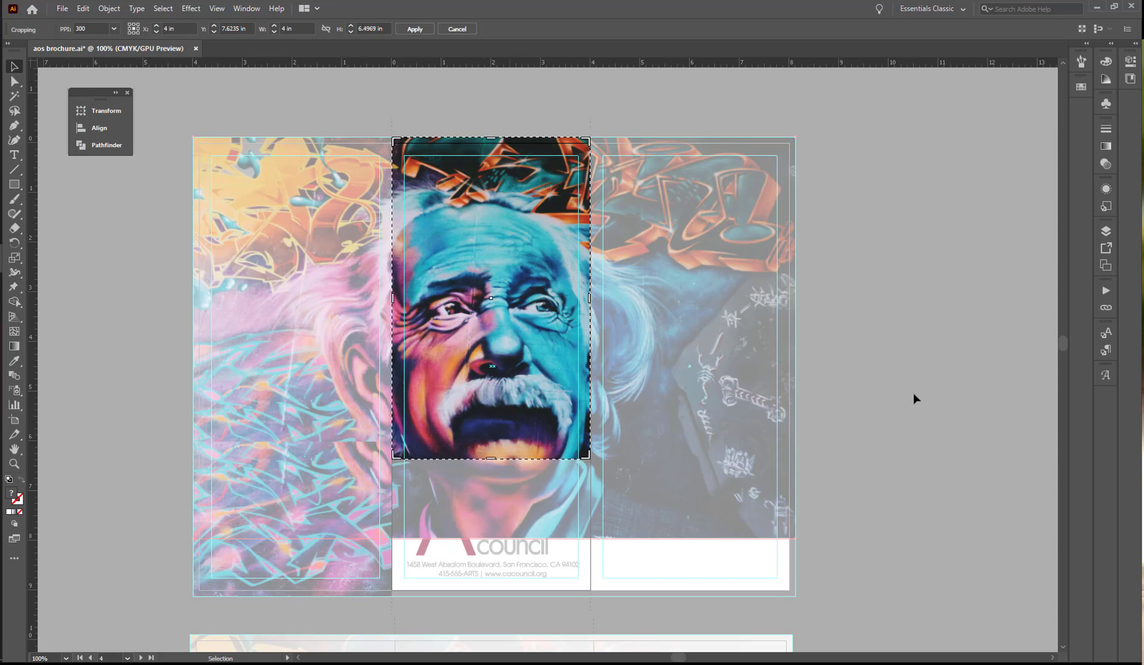
{"action": "left_click", "coordinate": [421, 28]}
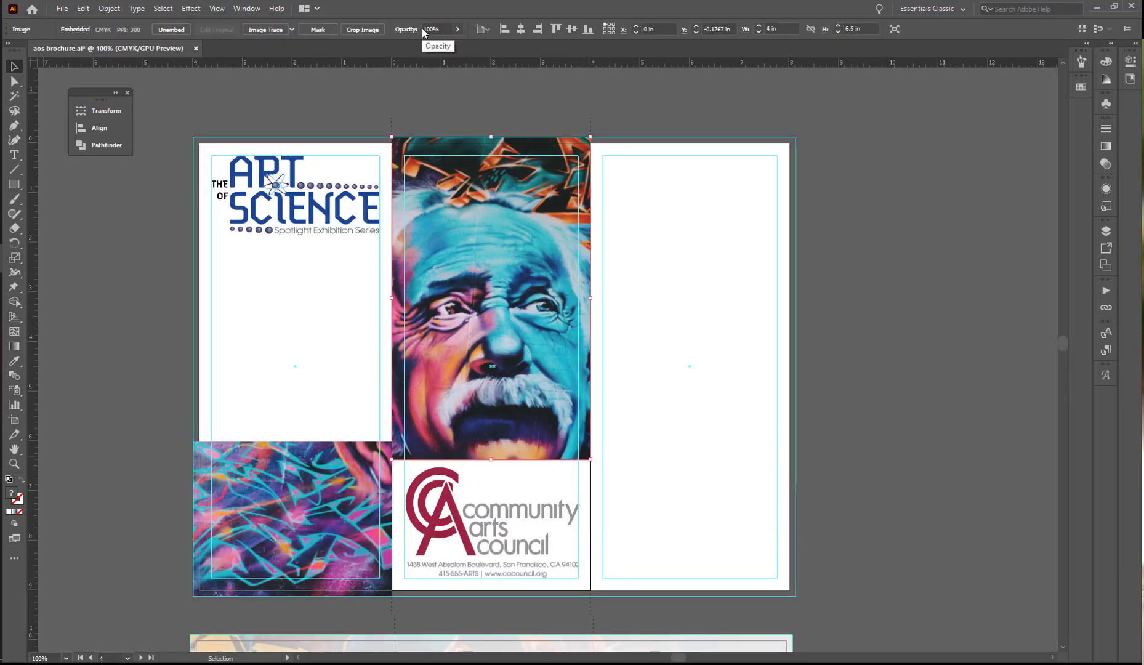
- Rename the middle crop's layer to einstein middle
{"action": "left_click", "coordinate": [1104, 234]}
{"action": "double_click", "coordinate": [987, 270]}
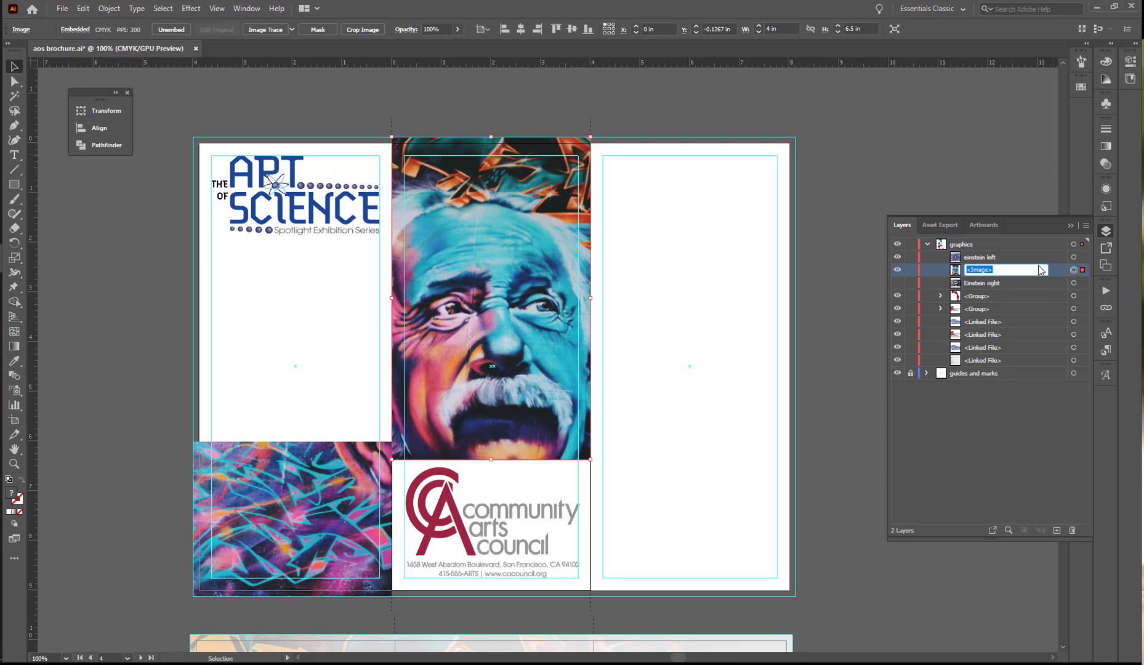
{"action": "type", "text": "einstein middle"}
{"action": "key", "text": "Return"}
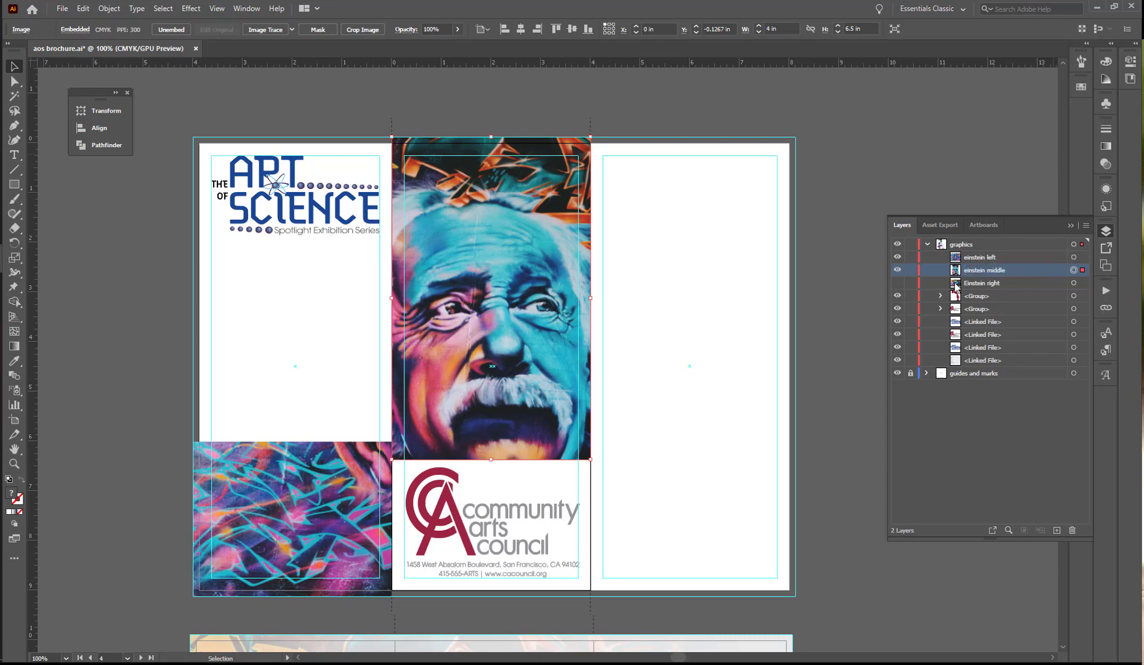
- Show the hidden full Einstein copy and move it down to Y 1.0232 in, below the ART title
{"action": "left_click", "coordinate": [898, 283]}
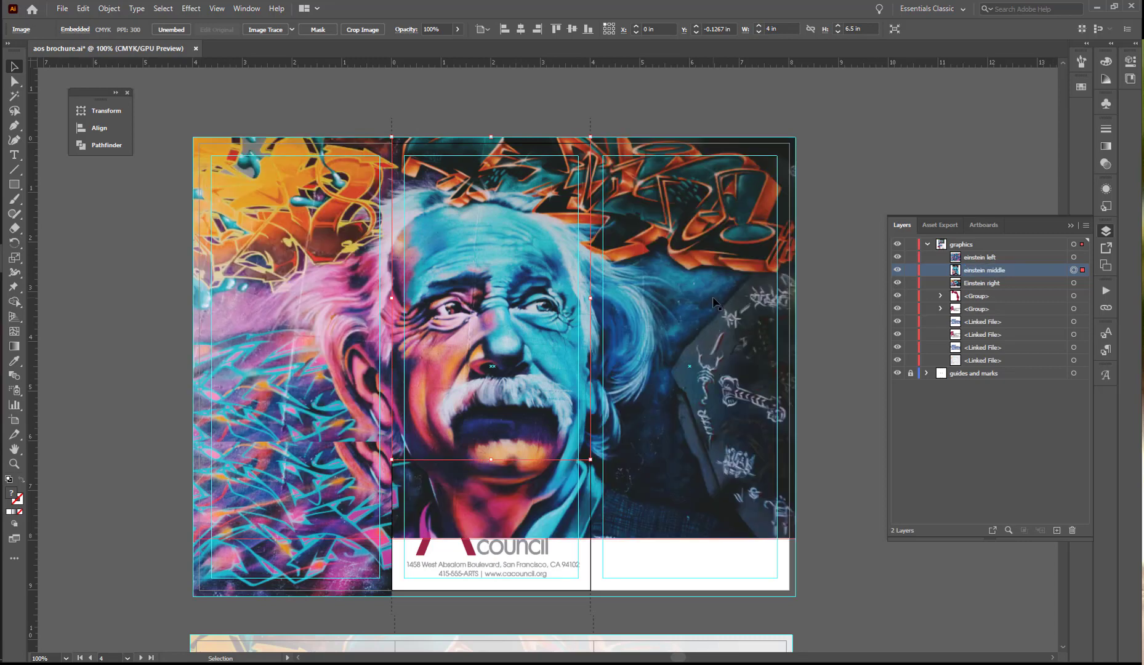
{"action": "left_click", "coordinate": [713, 298]}
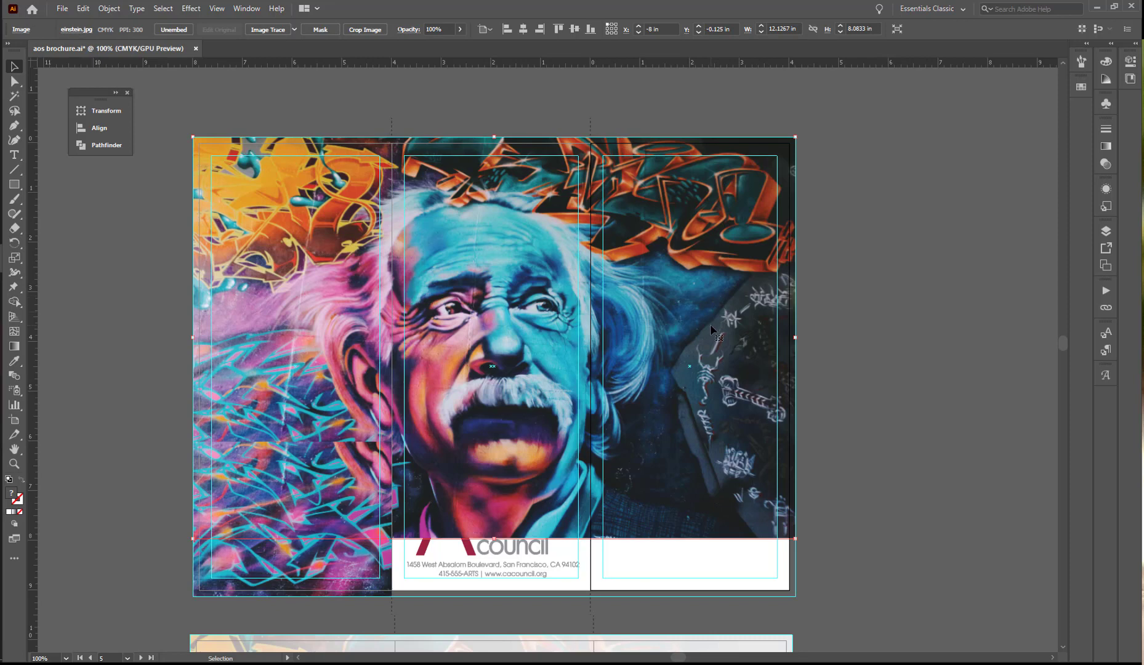
{"action": "left_click_drag", "start_coordinate": [711, 326], "coordinate": [710, 382]}
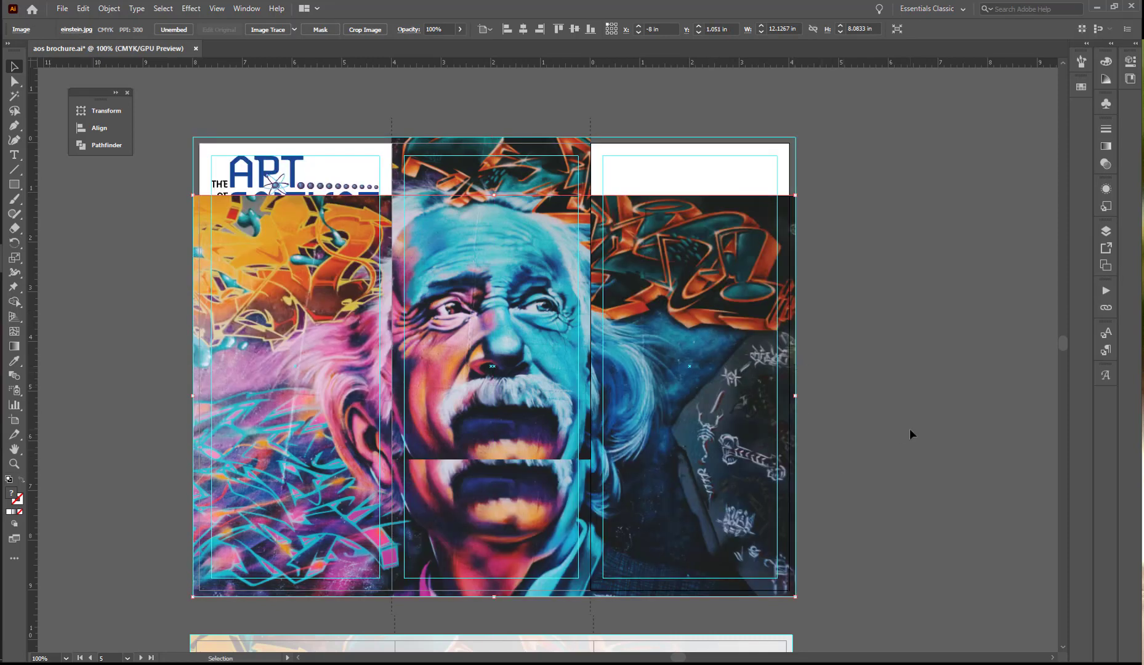
{"action": "key", "text": "Up"}
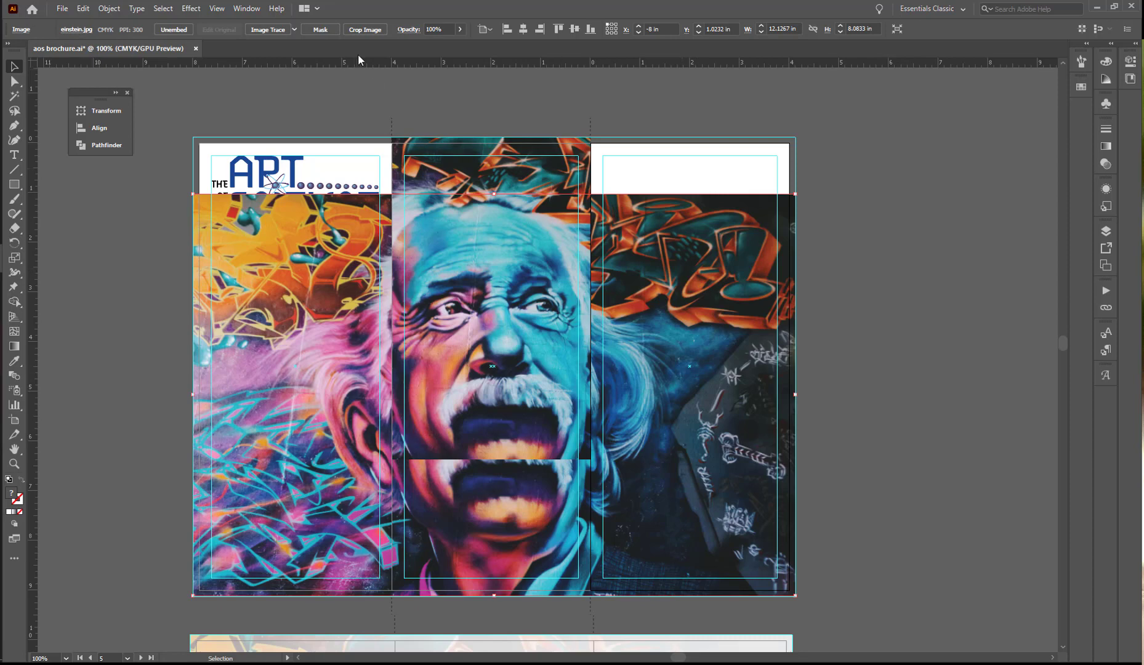
- Crop the last Einstein copy to 4.1267 in by 7.1567 in, filling the right panel below a white strip
{"action": "left_click", "coordinate": [369, 30]}
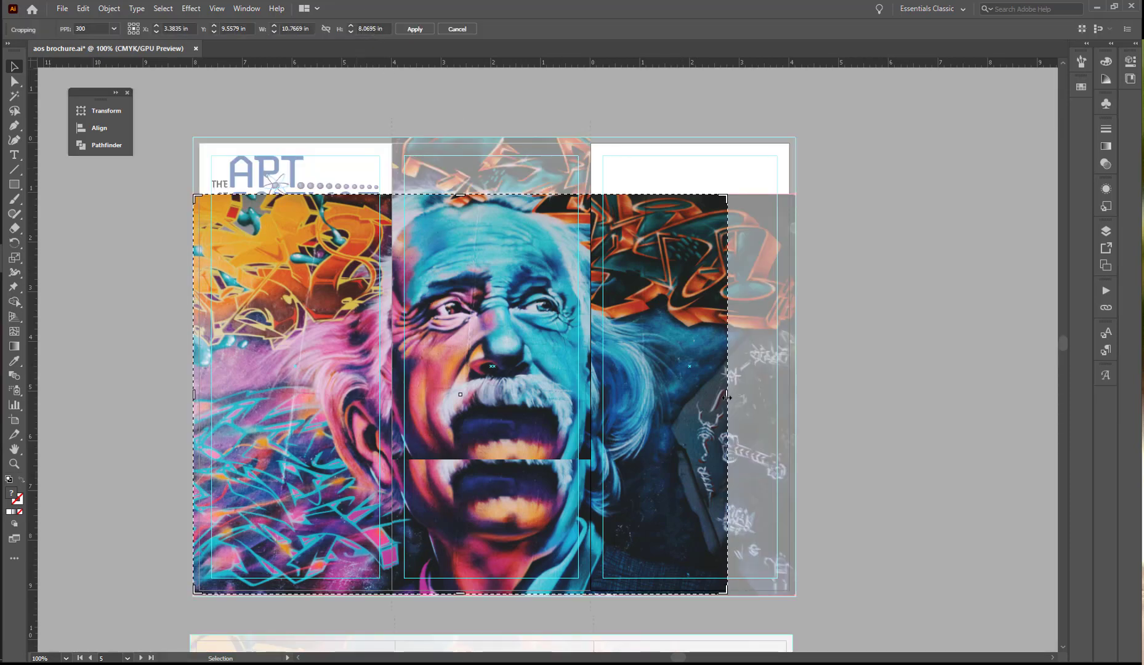
{"action": "left_click_drag", "start_coordinate": [732, 394], "coordinate": [794, 394]}
{"action": "left_click_drag", "start_coordinate": [195, 394], "coordinate": [593, 403]}
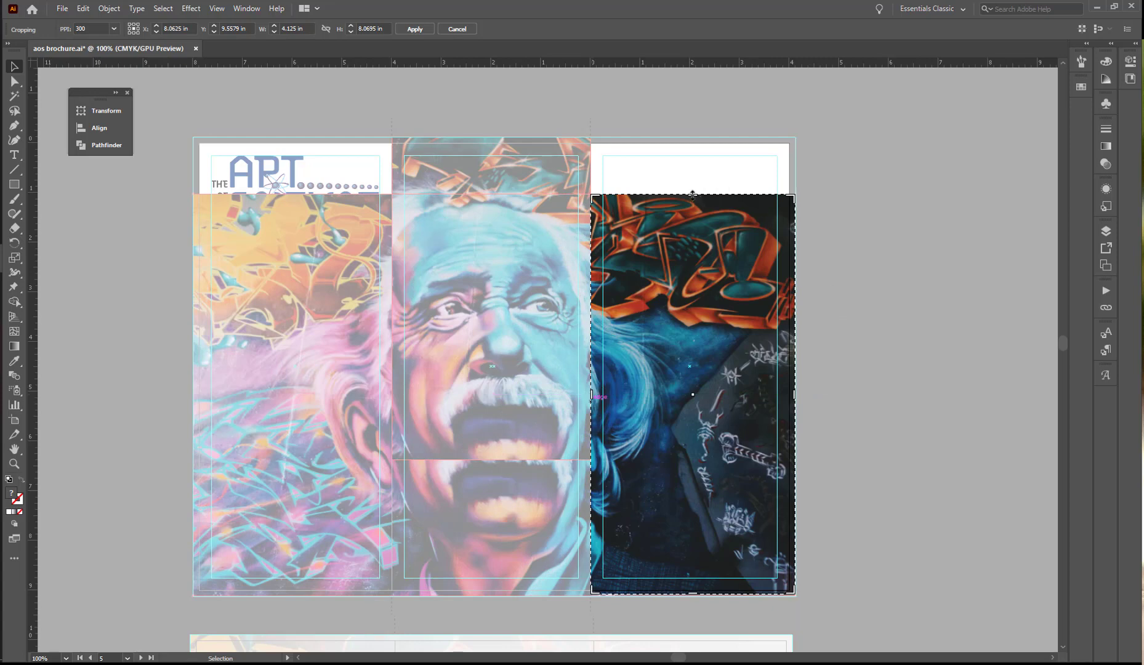
{"action": "left_click_drag", "start_coordinate": [692, 197], "coordinate": [688, 230]}
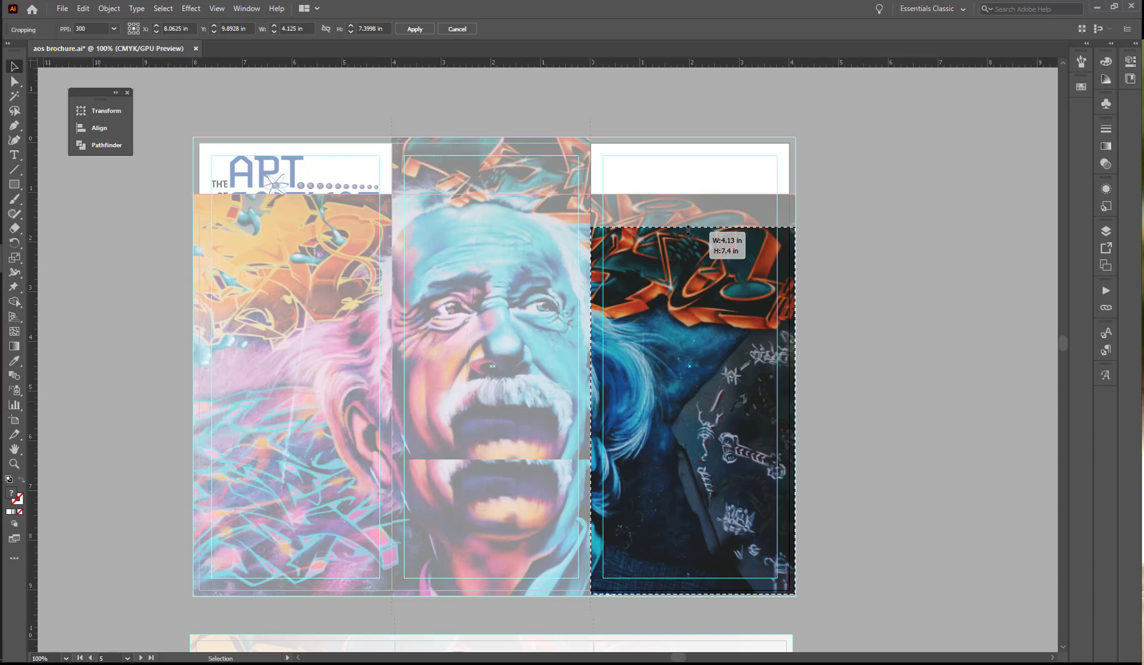
{"action": "left_click_drag", "start_coordinate": [688, 230], "coordinate": [688, 242]}
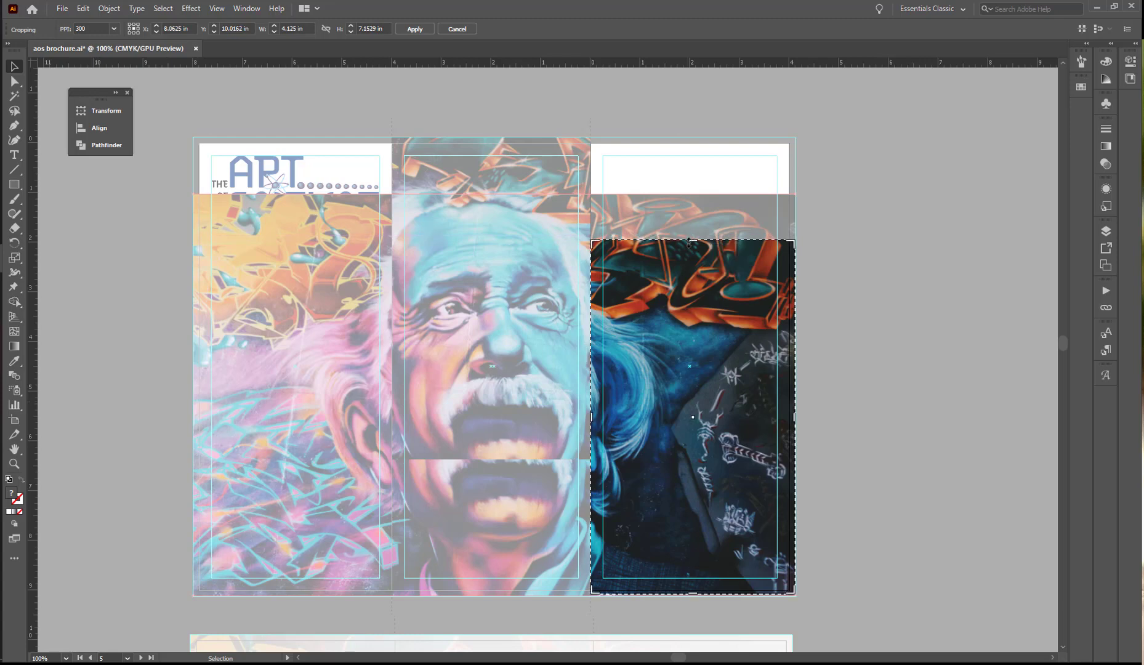
{"action": "left_click", "coordinate": [412, 29]}
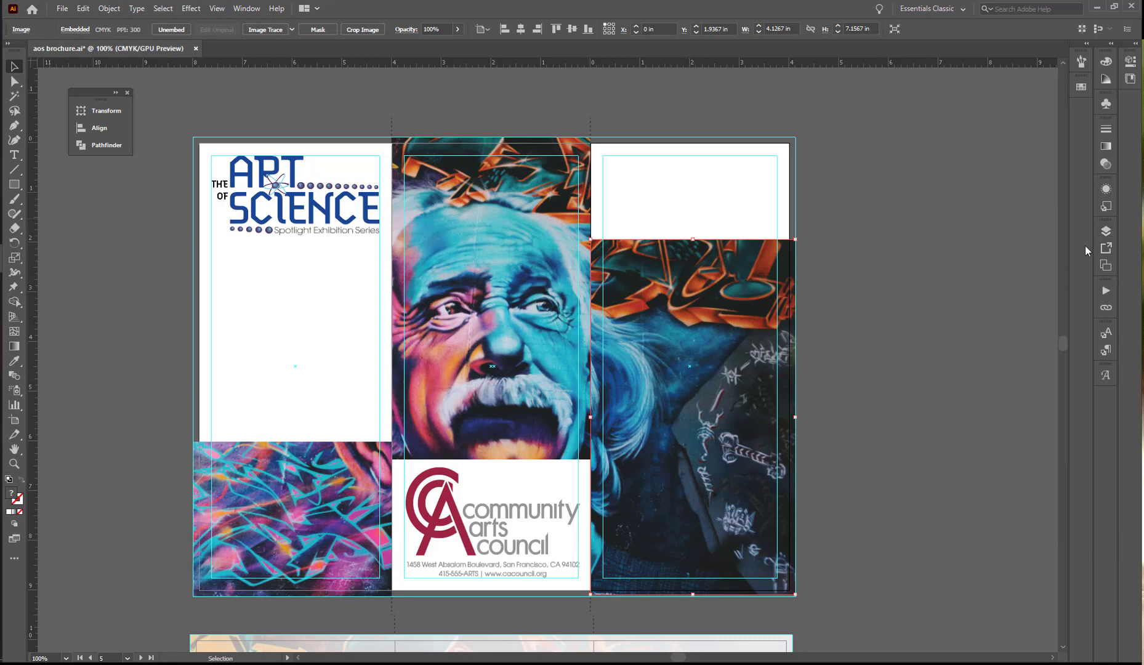
- Give the right-panel Einstein crop's layer a new name, fixing a typo, and collapse the Layers panel
{"action": "left_click", "coordinate": [1106, 231]}
{"action": "double_click", "coordinate": [991, 282]}
{"action": "type", "text": "einstein ri"}
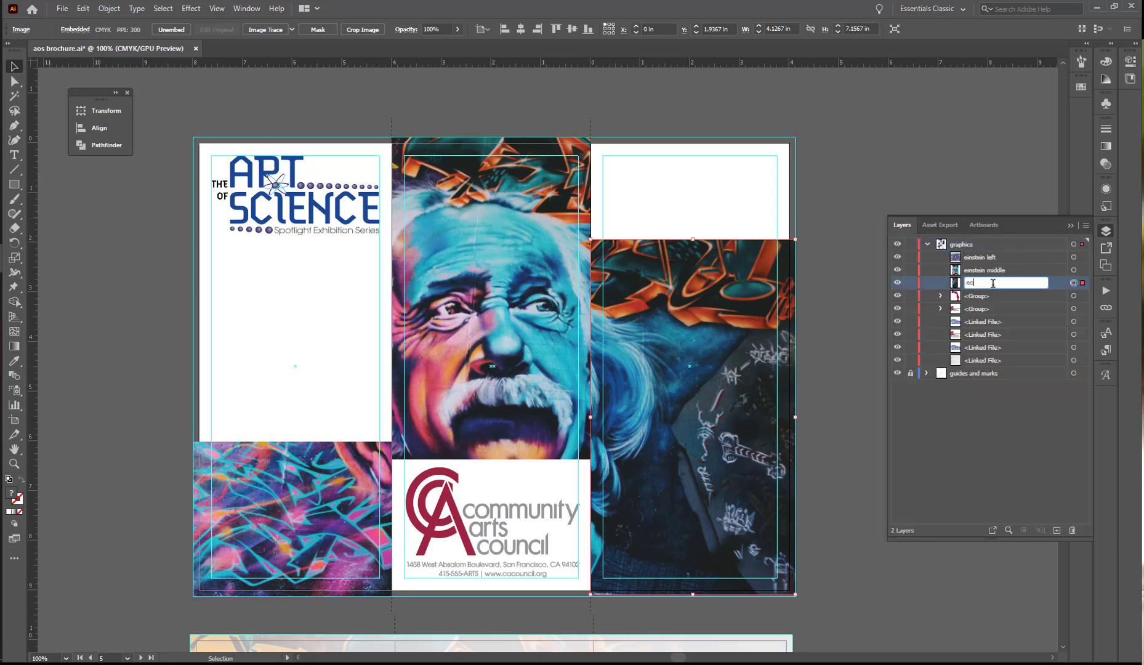
{"action": "type", "text": "ft"}
{"action": "key", "text": "BackSpace"}
{"action": "key", "text": "BackSpace"}
{"action": "key", "text": "BackSpace"}
{"action": "key", "text": "BackSpace"}
{"action": "type", "text": "left"}
{"action": "key", "text": "Return"}
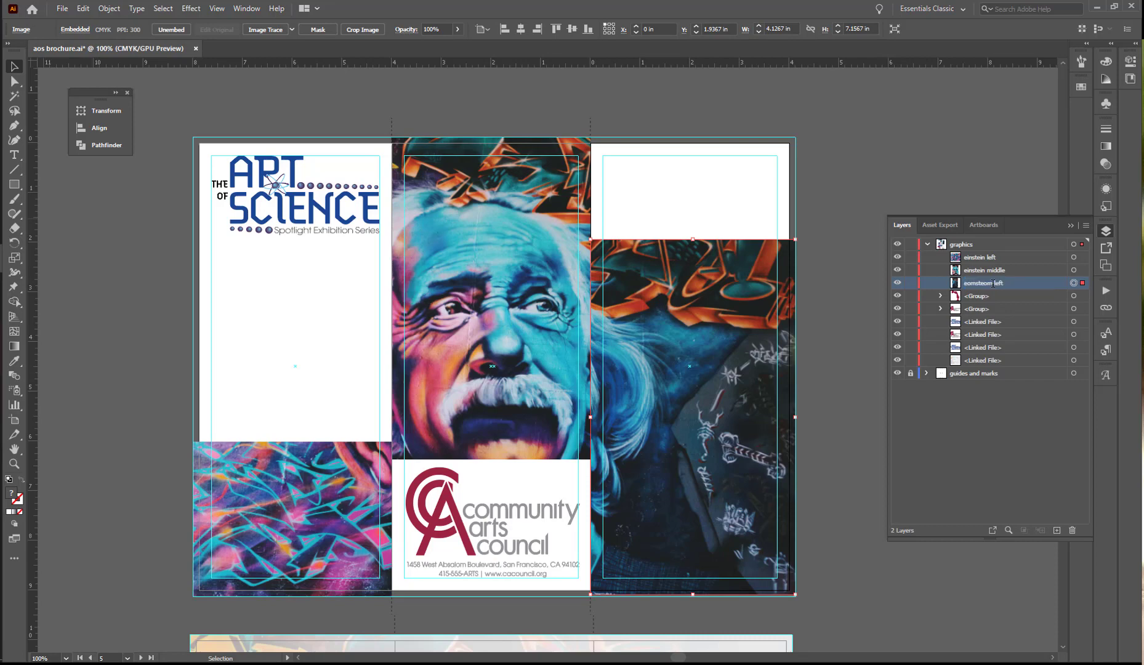
{"action": "left_click", "coordinate": [1105, 230]}
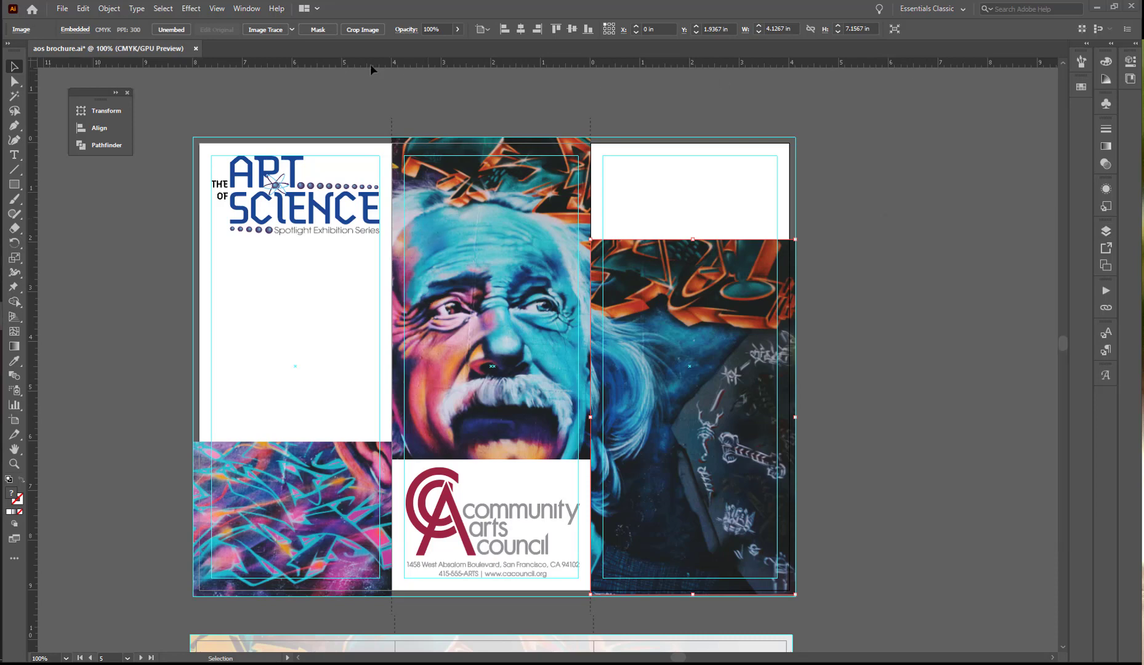
- Alt-drag a copy of the Art of Science logo into the white strip atop the right panel
{"action": "left_click", "coordinate": [313, 200]}
{"action": "left_click_drag", "start_coordinate": [312, 200], "coordinate": [705, 185]}
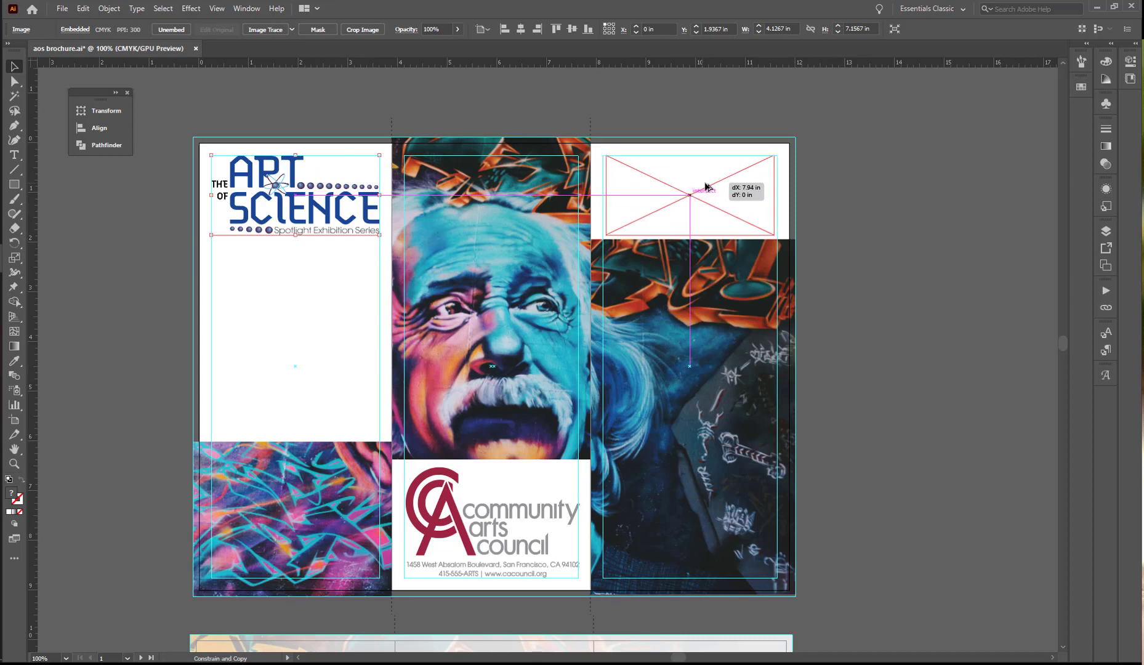
{"action": "left_click_drag", "start_coordinate": [706, 186], "coordinate": [706, 186]}
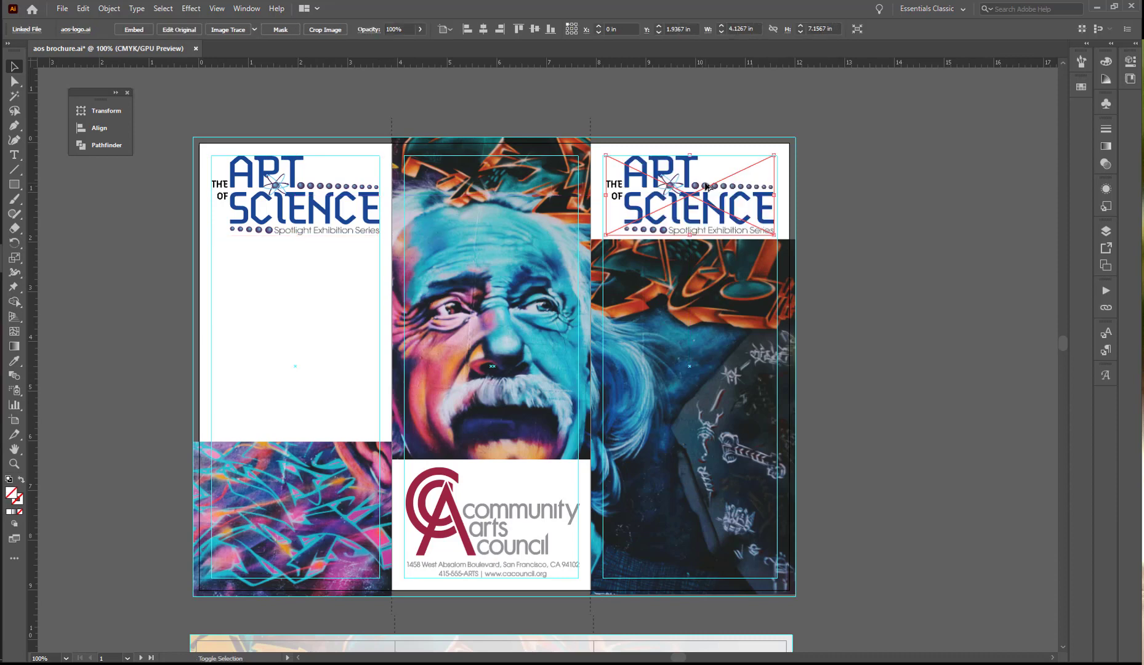
{"action": "left_click", "coordinate": [843, 176]}
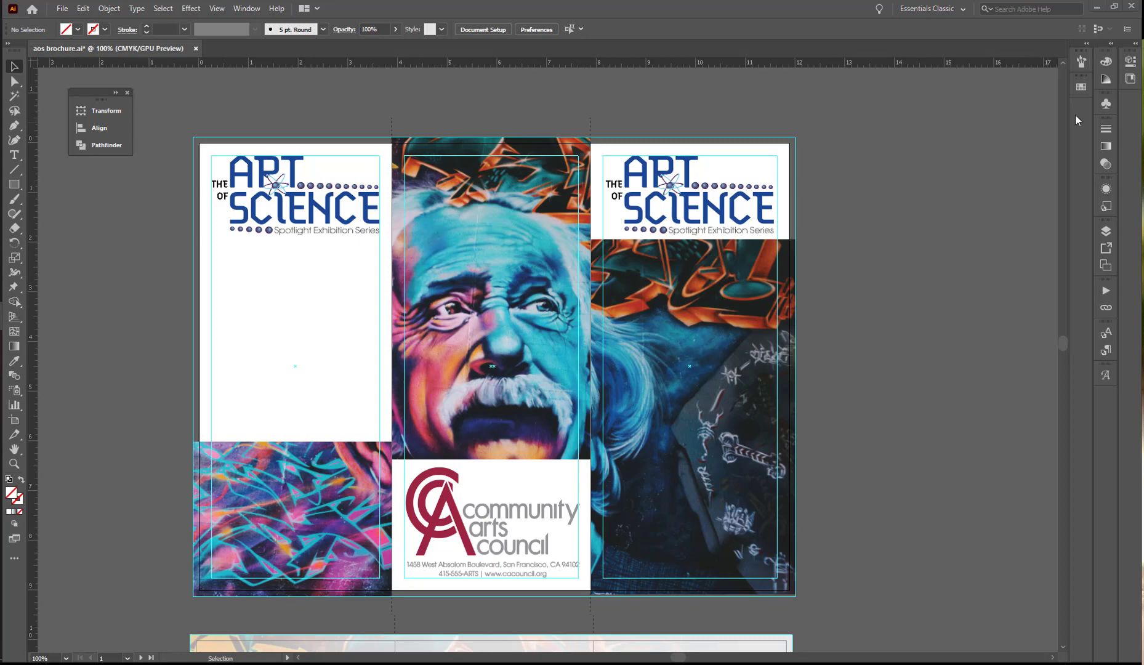
- Add a new top layer named 'type' above the graphics layer, then close the Layers panel
{"action": "left_click", "coordinate": [1106, 233]}
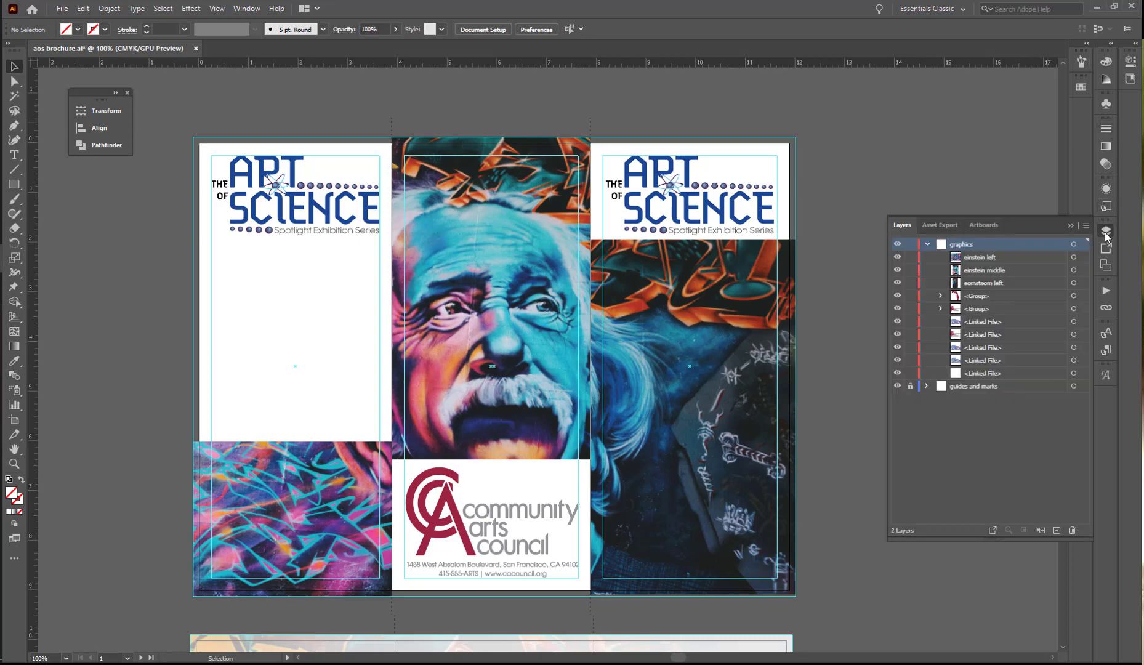
{"action": "left_click", "coordinate": [927, 245]}
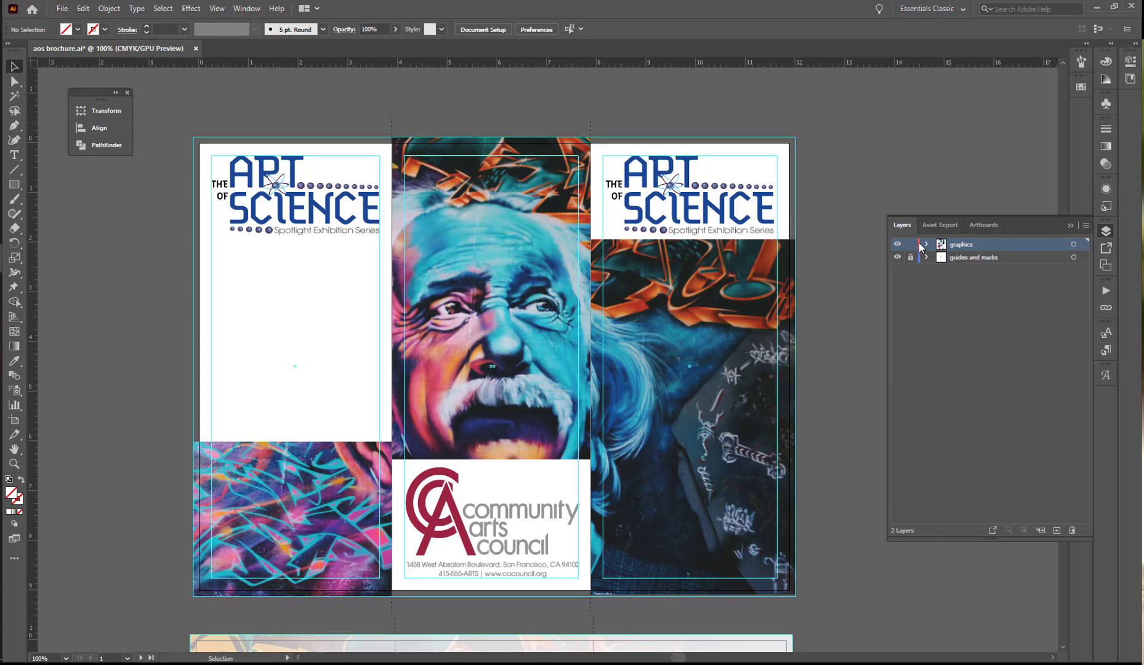
{"action": "left_click", "coordinate": [1056, 530]}
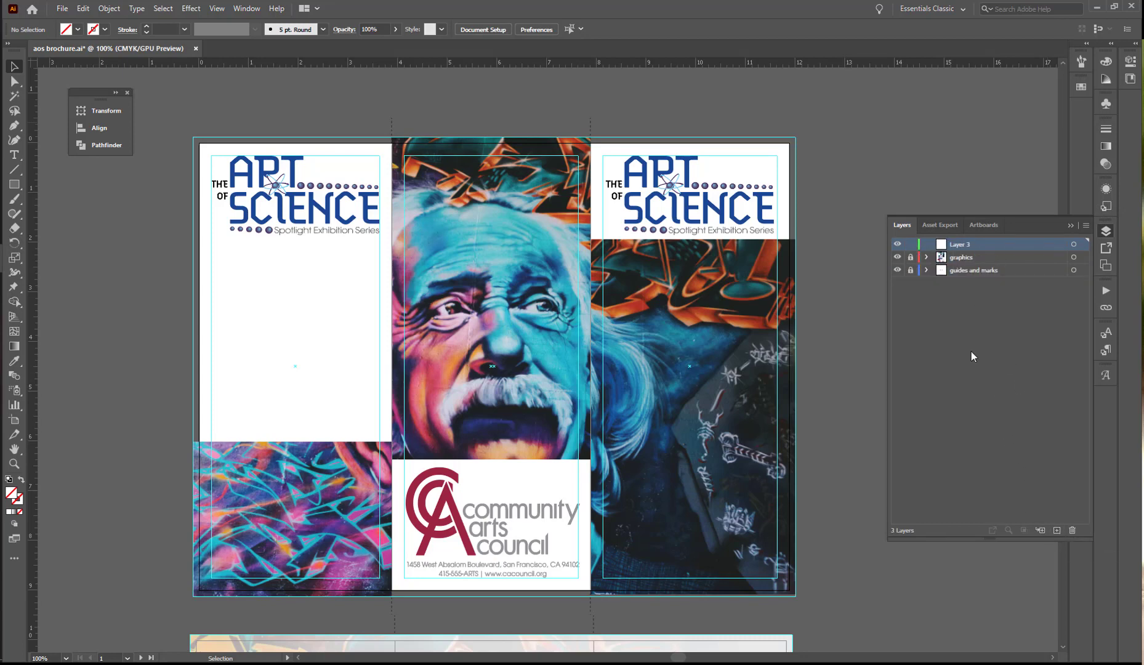
{"action": "double_click", "coordinate": [968, 245]}
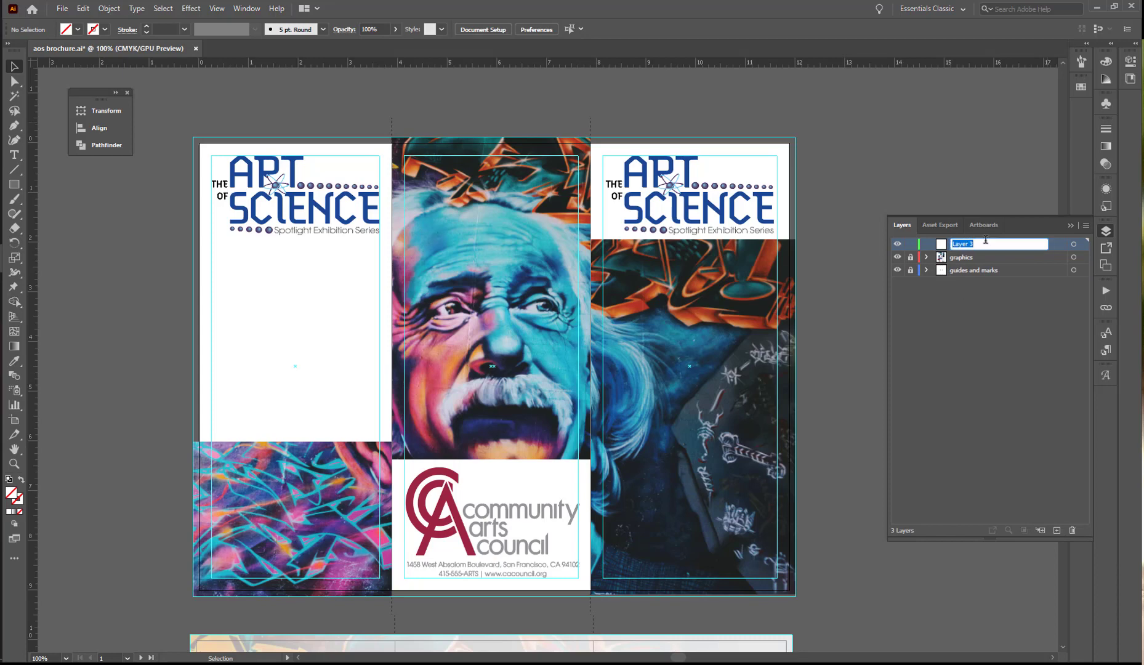
{"action": "type", "text": "type"}
{"action": "key", "text": "Return"}
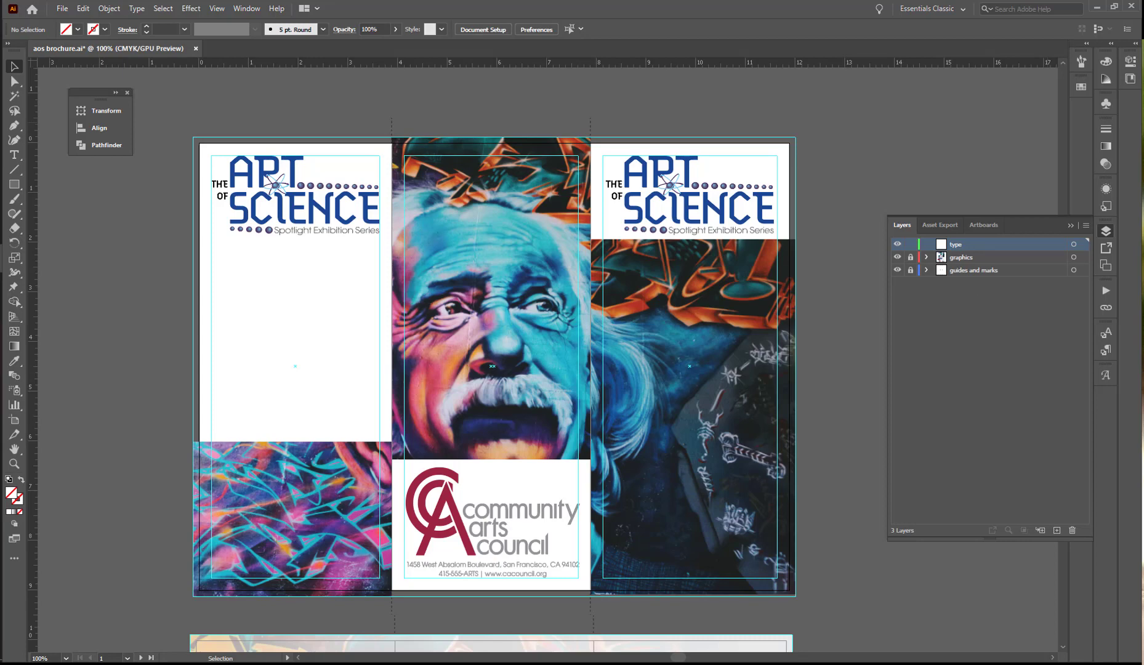
{"action": "key", "text": "F7"}
- Scroll to the inside artboard and place cac_inside.docx with Show Import Options enabled
{"action": "scroll", "coordinate": [941, 306], "scroll_direction": "down", "scroll_amount": 10}
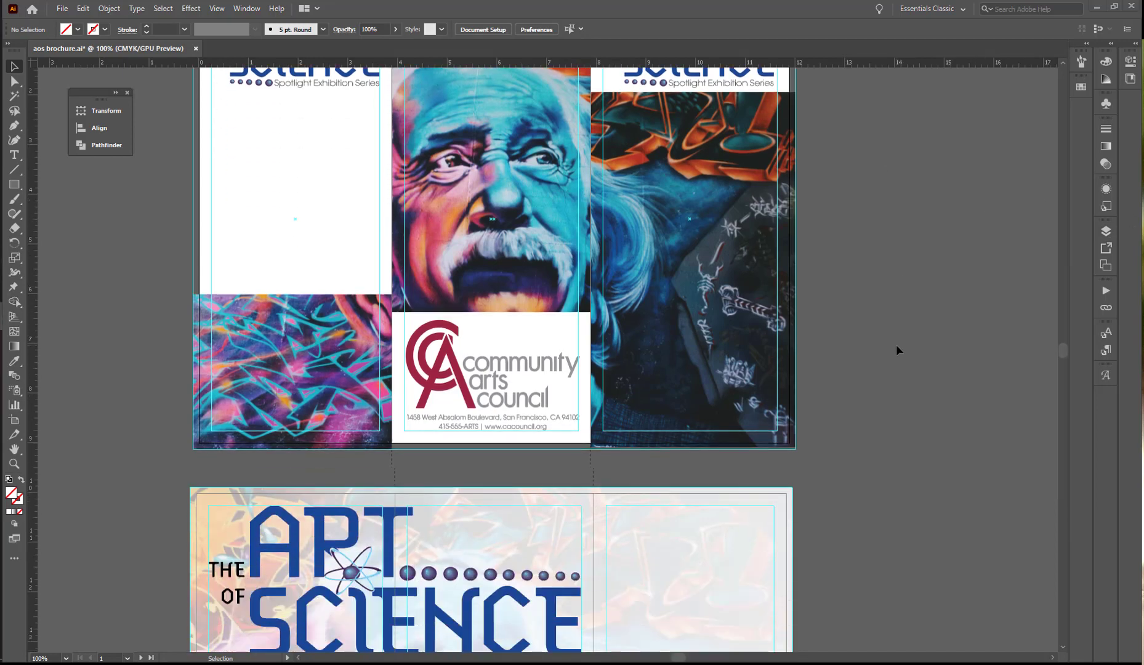
{"action": "scroll", "coordinate": [908, 334], "scroll_direction": "down", "scroll_amount": 3}
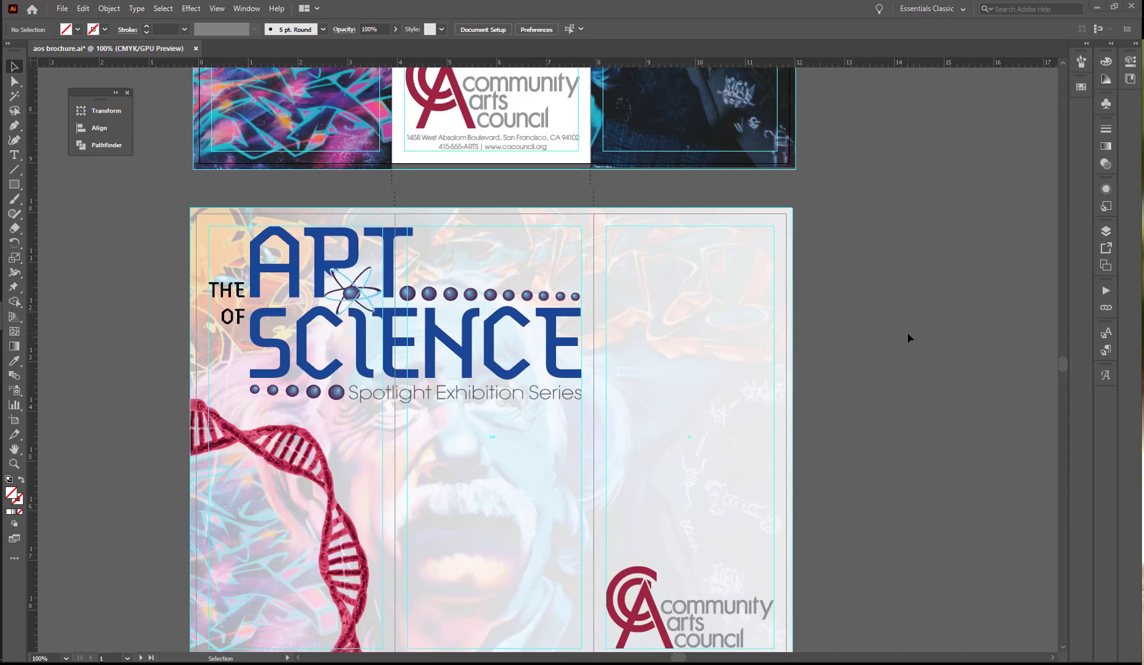
{"action": "scroll", "coordinate": [907, 337], "scroll_direction": "down", "scroll_amount": 3}
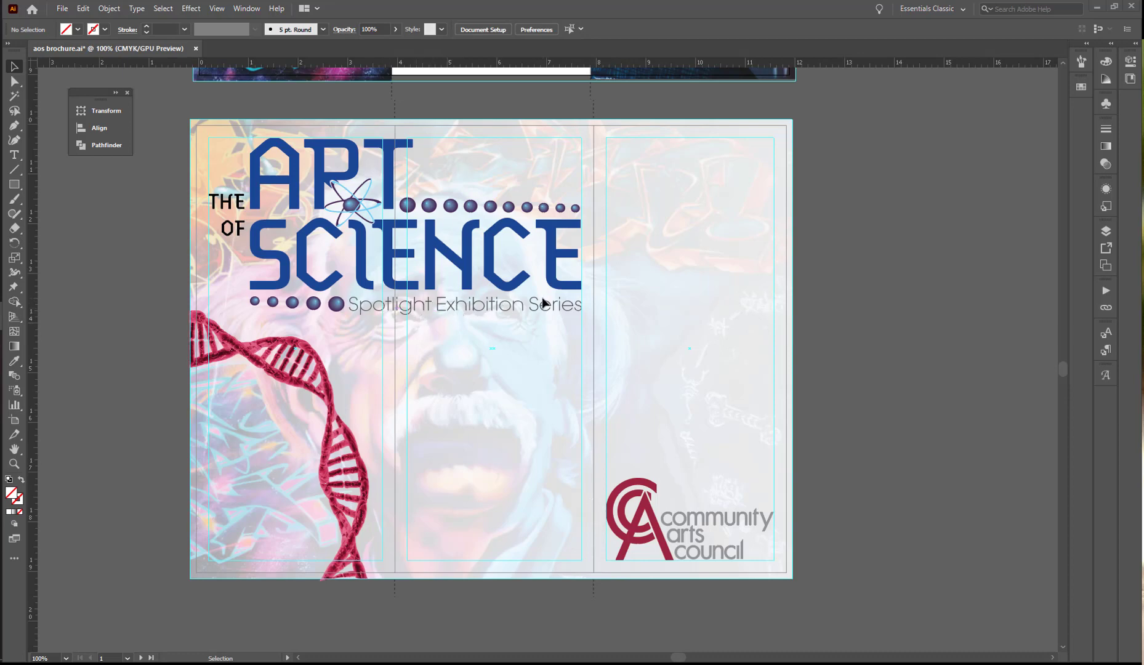
{"action": "left_click", "coordinate": [62, 8]}
{"action": "left_click", "coordinate": [104, 221]}
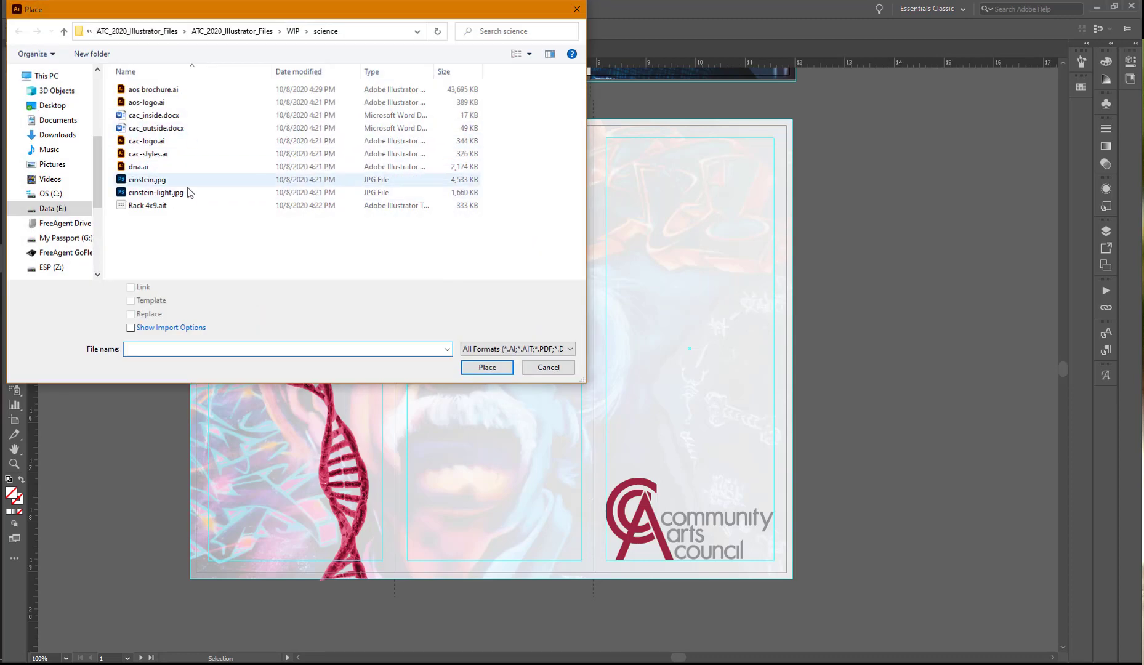
{"action": "left_click", "coordinate": [161, 118]}
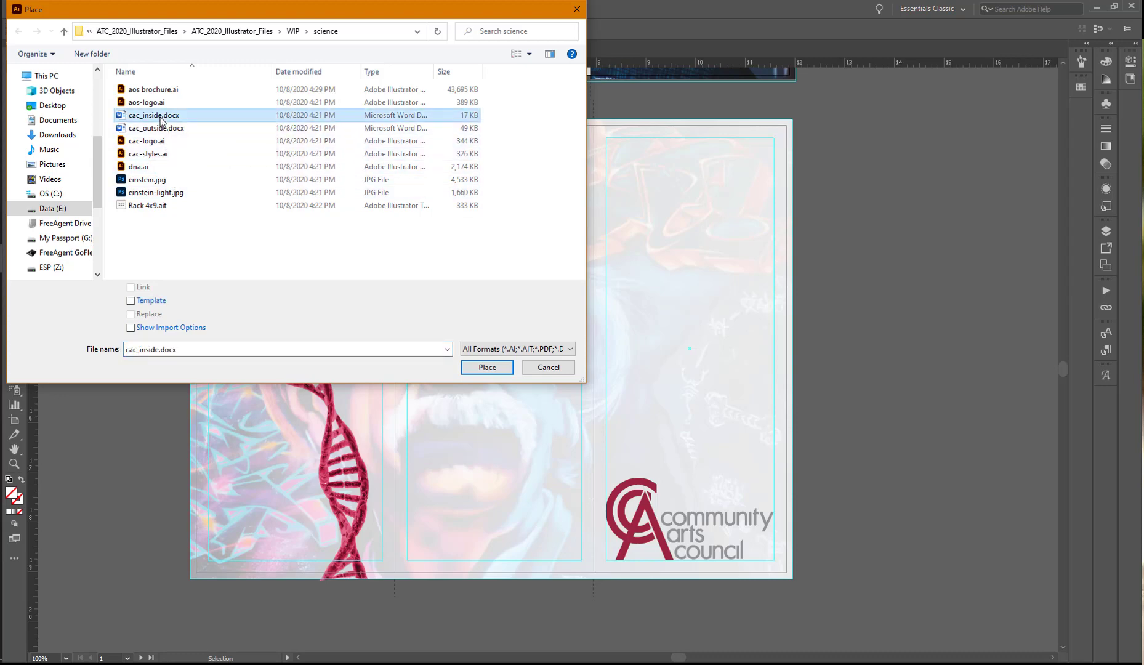
{"action": "left_click", "coordinate": [131, 328]}
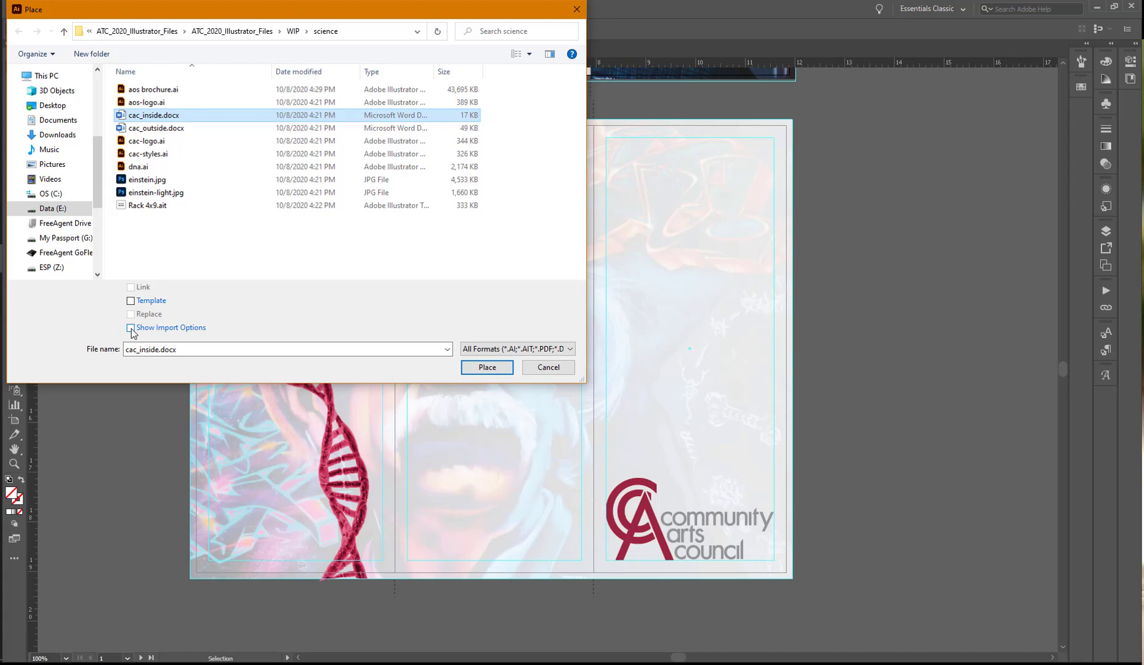
{"action": "left_click", "coordinate": [486, 367]}
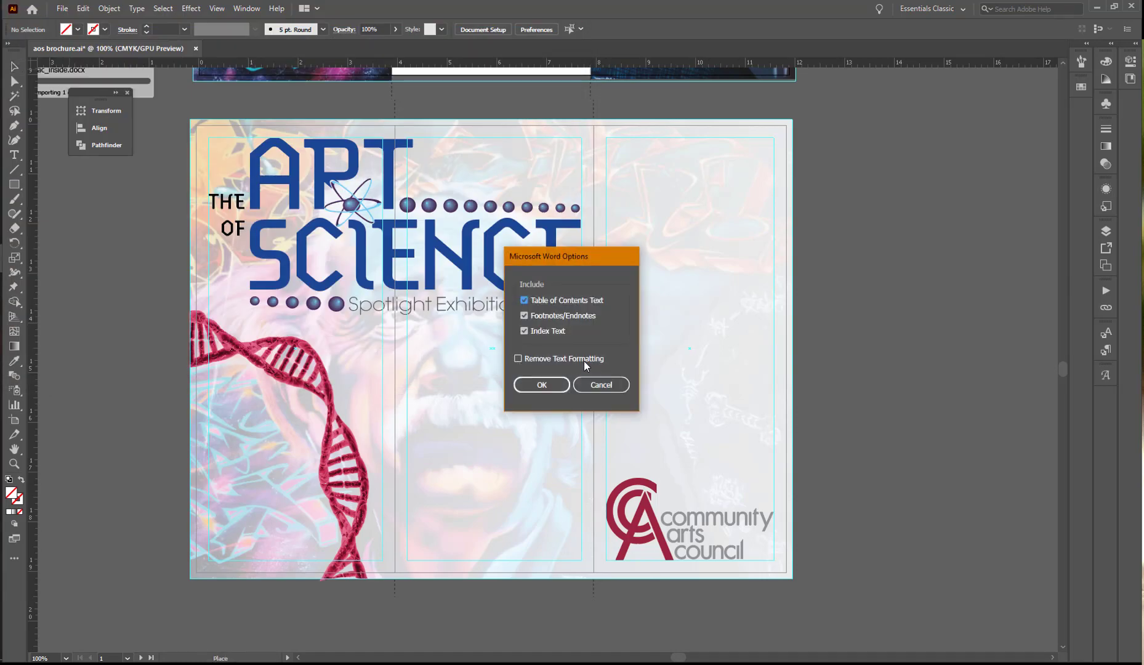
- Accept the Microsoft Word Options and the Times-Roman/Times-Bold font substitution warning
{"action": "left_click", "coordinate": [542, 386]}
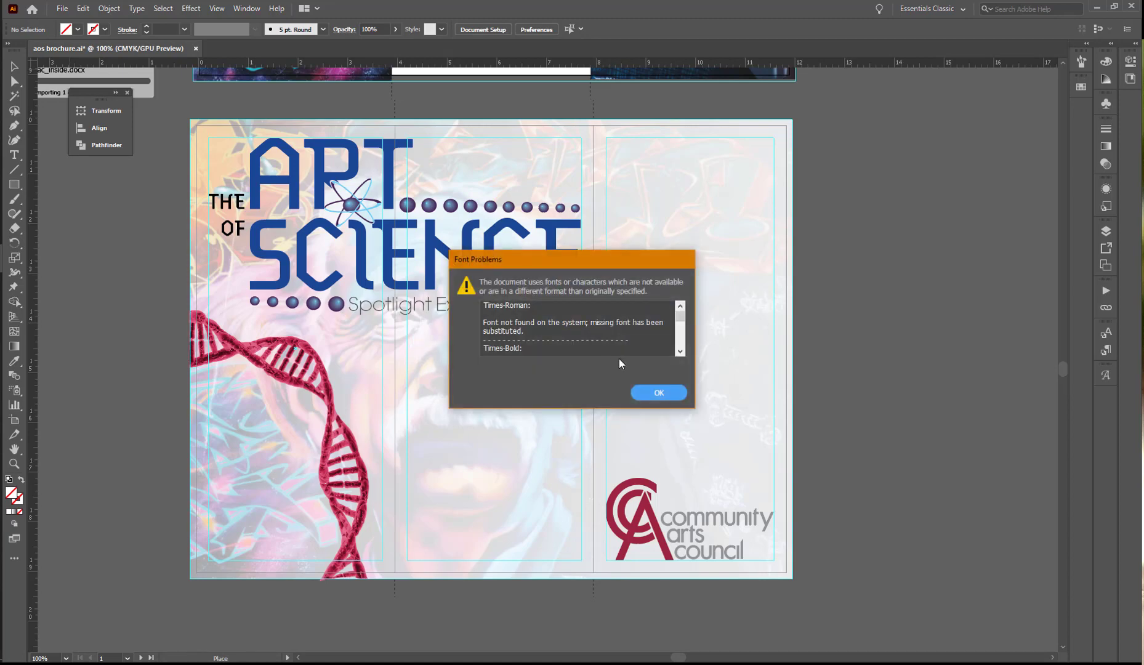
{"action": "left_click", "coordinate": [659, 394]}
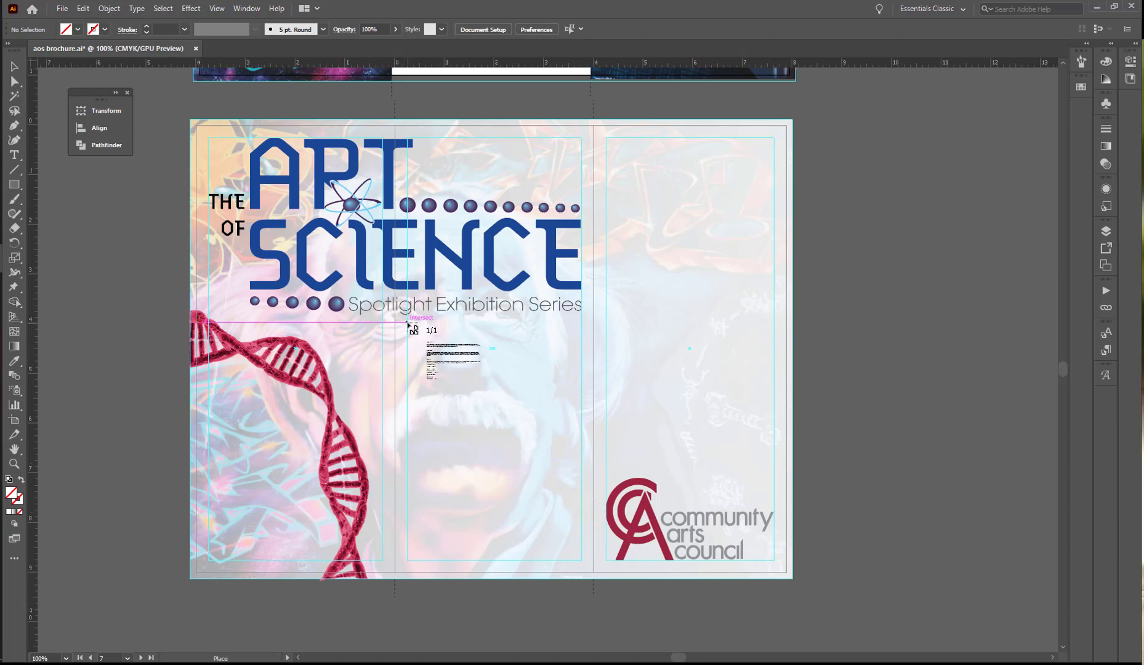
- Draw a text area in the middle inside panel to hold the imported Word text
{"action": "left_click_drag", "start_coordinate": [406, 321], "coordinate": [581, 562]}
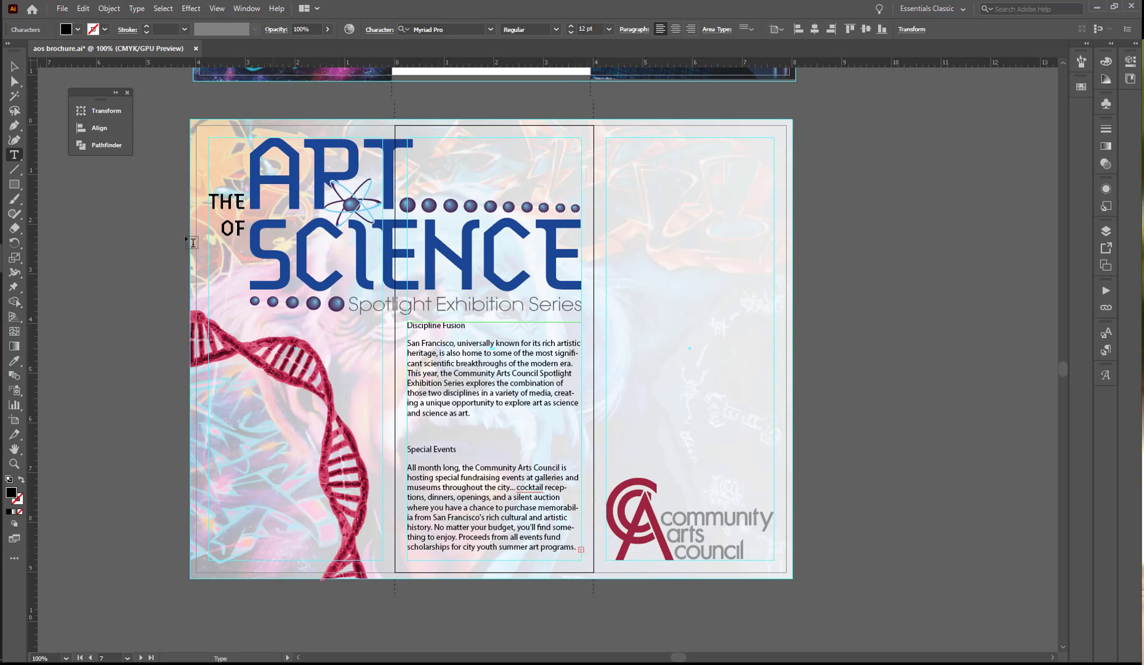
{"action": "left_click", "coordinate": [23, 66]}
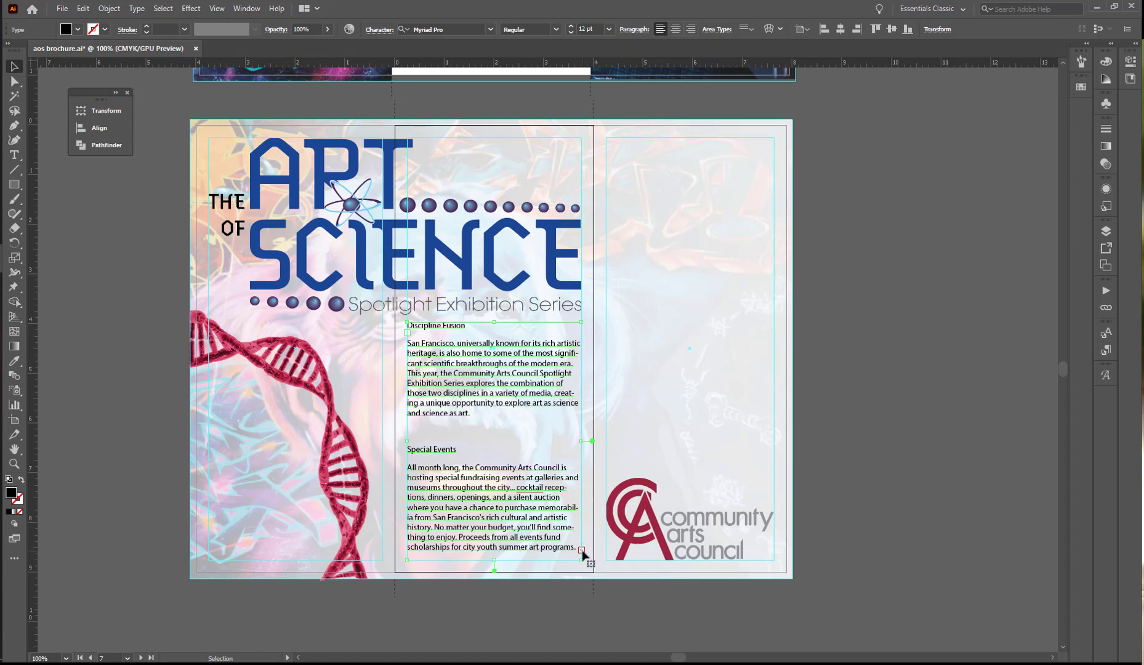
{"action": "key", "text": "t"}
- Thread the middle column's overflow text into a frame at the right panel's top
{"action": "left_click", "coordinate": [582, 549]}
{"action": "left_click", "coordinate": [581, 551]}
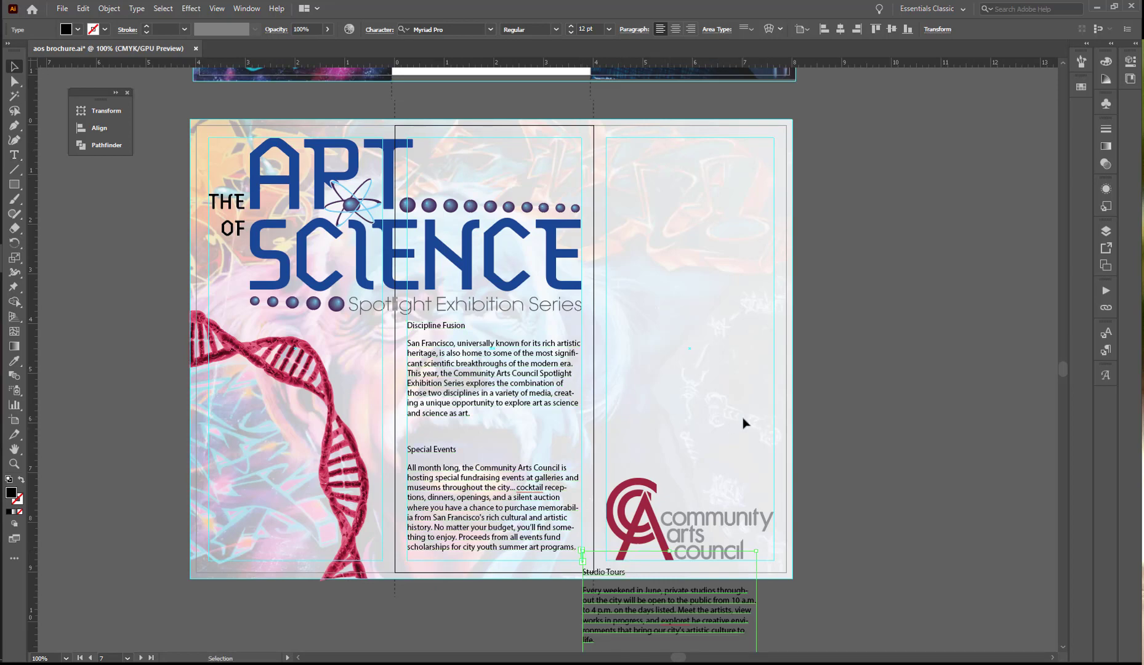
{"action": "key", "text": "ctrl+z"}
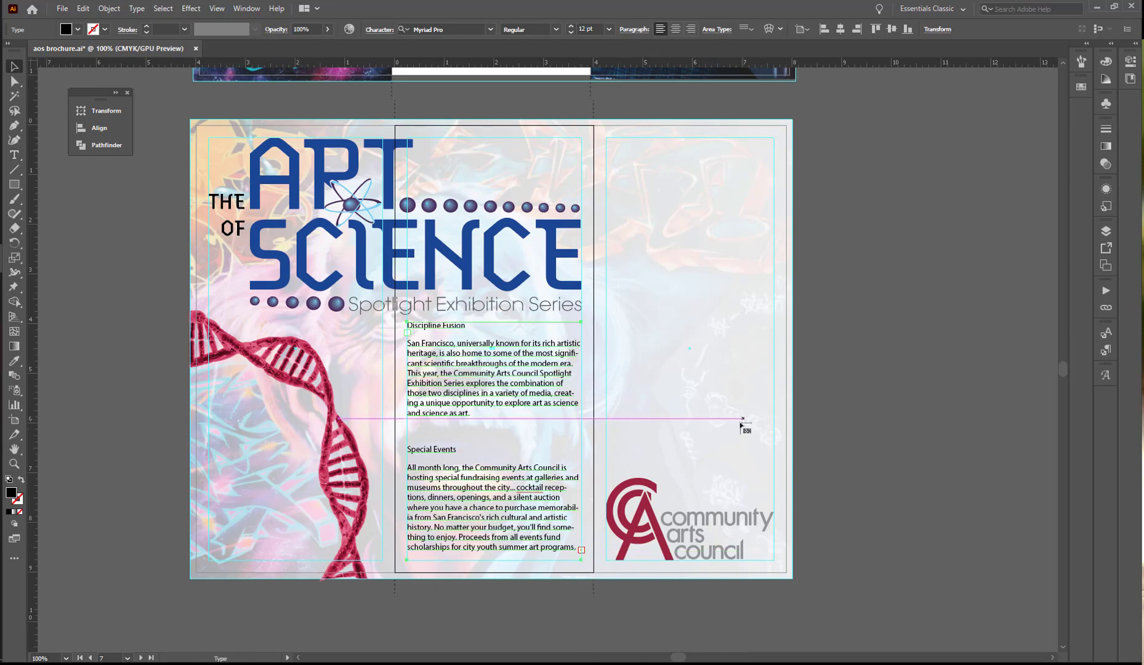
{"action": "left_click", "coordinate": [581, 549]}
{"action": "left_click", "coordinate": [607, 139]}
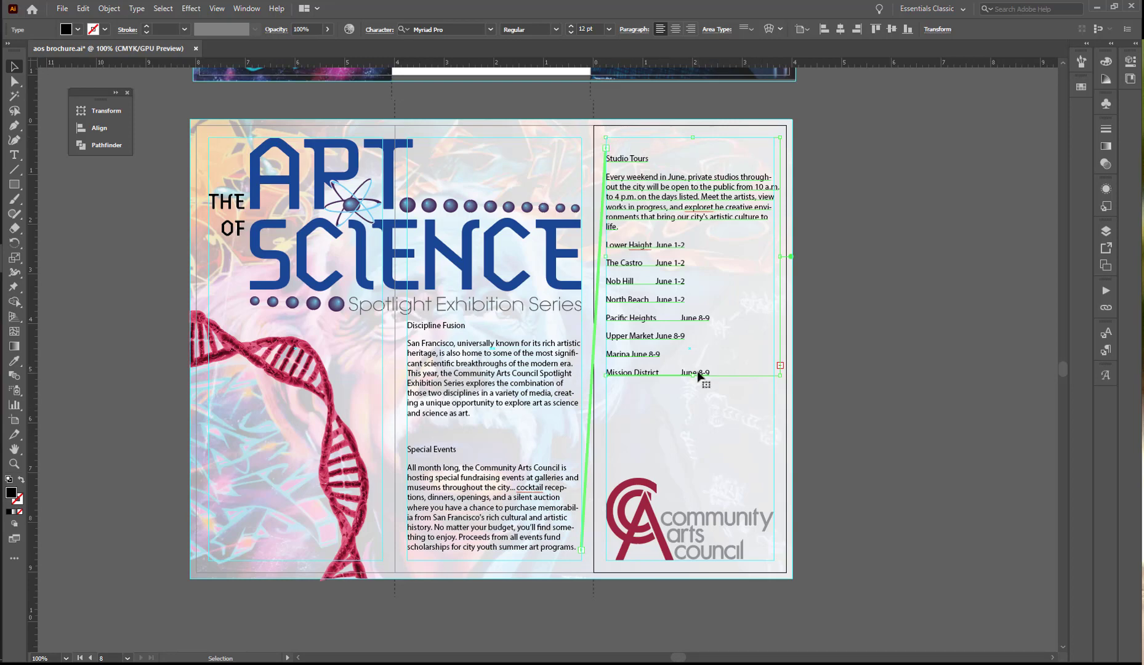
- Stretch the right-panel text frame down to the bottom margin so listings reach Sunset District
{"action": "left_click_drag", "start_coordinate": [693, 375], "coordinate": [702, 477]}
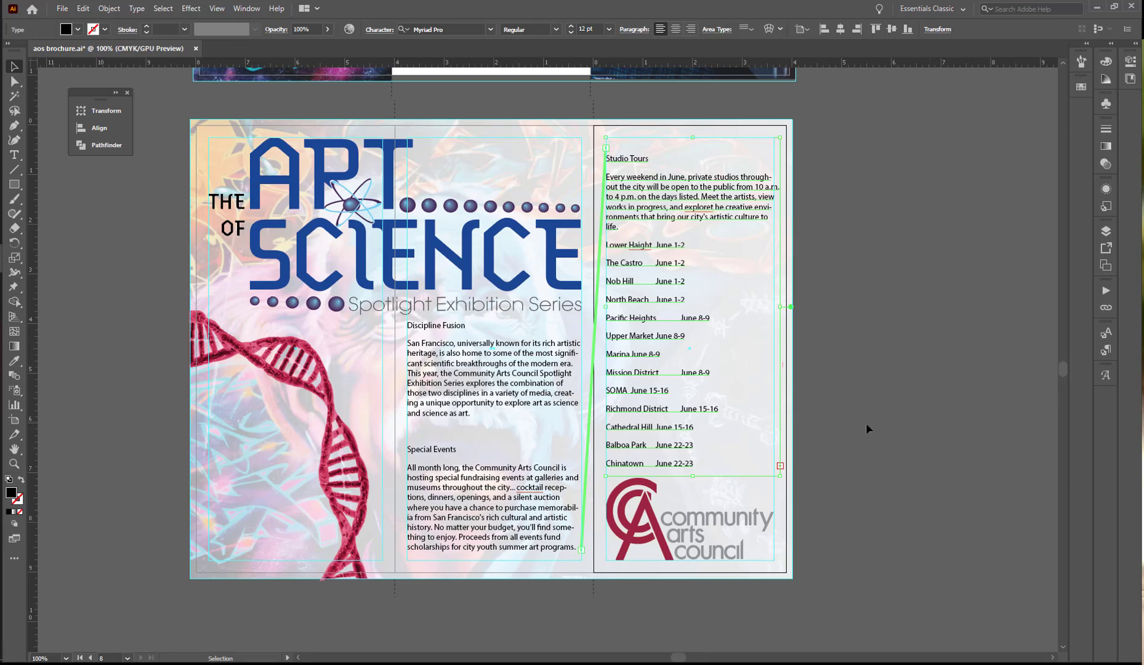
{"action": "left_click_drag", "start_coordinate": [692, 476], "coordinate": [693, 559]}
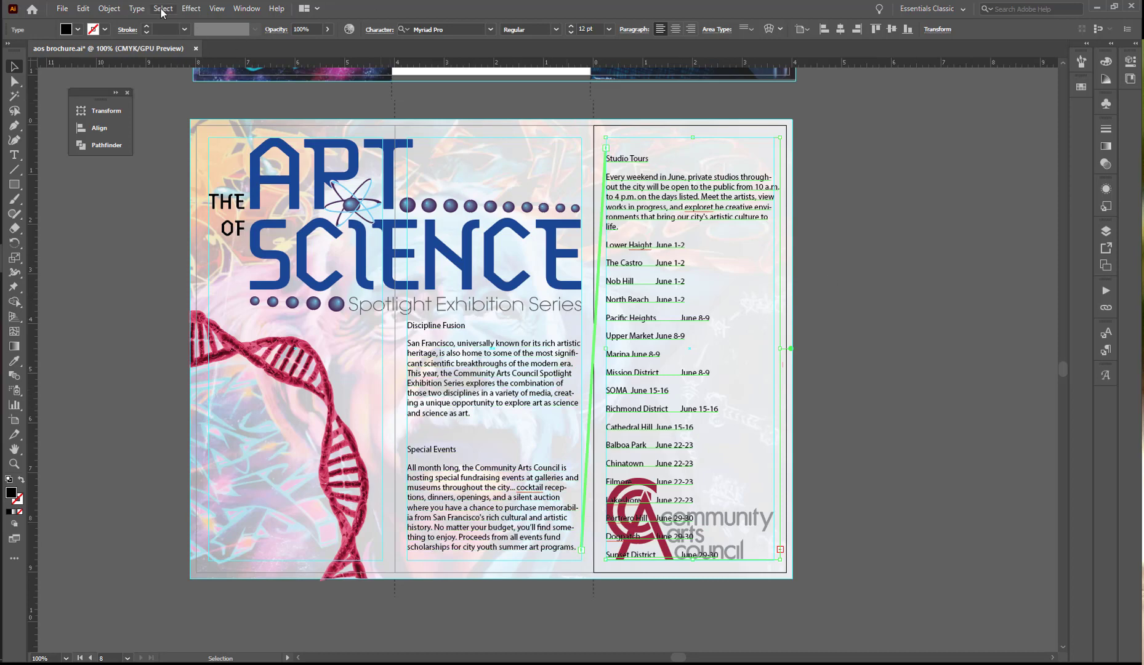
- Show hidden characters and select the middle column's text frame for editing
{"action": "left_click", "coordinate": [137, 9]}
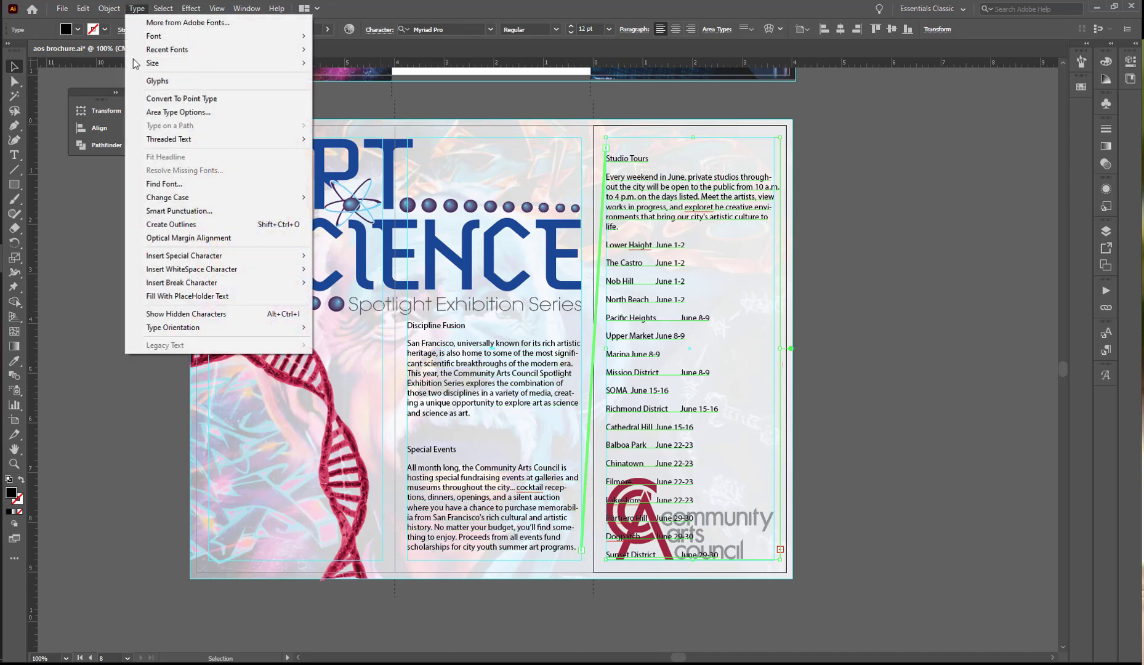
{"action": "left_click", "coordinate": [165, 315]}
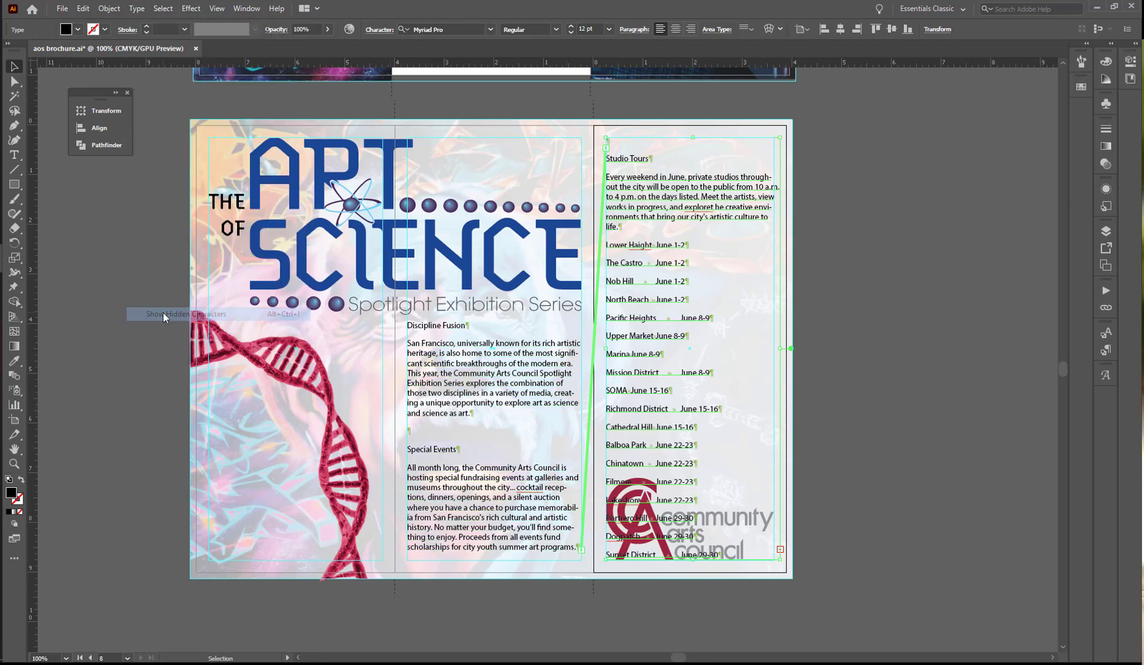
{"action": "left_click", "coordinate": [411, 435]}
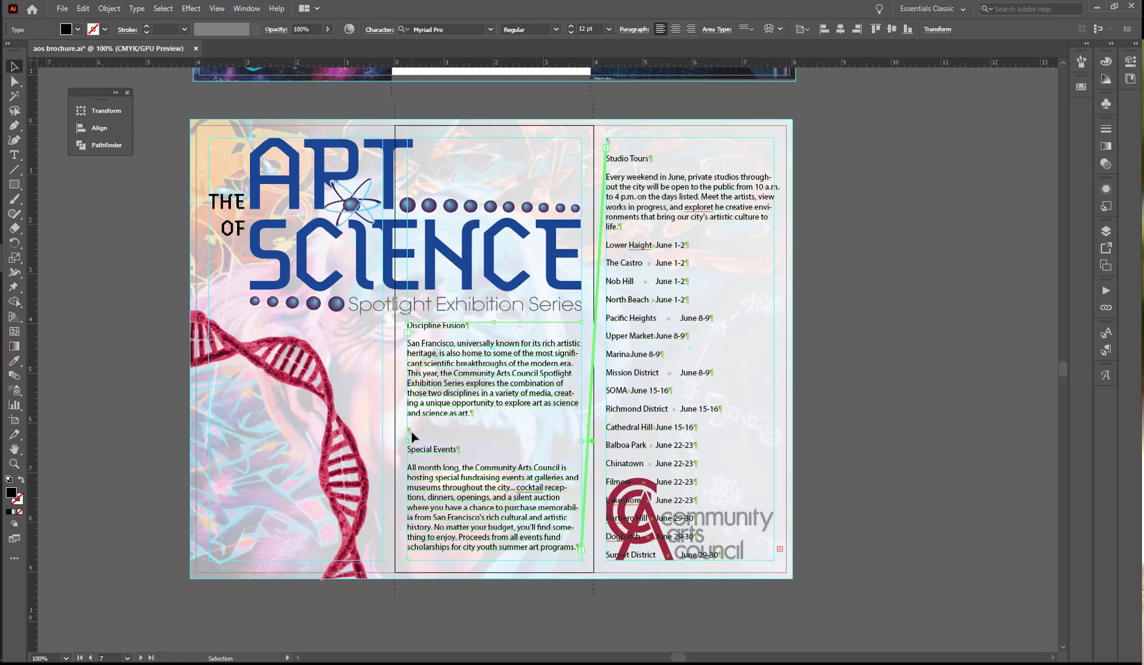
{"action": "left_click", "coordinate": [14, 155]}
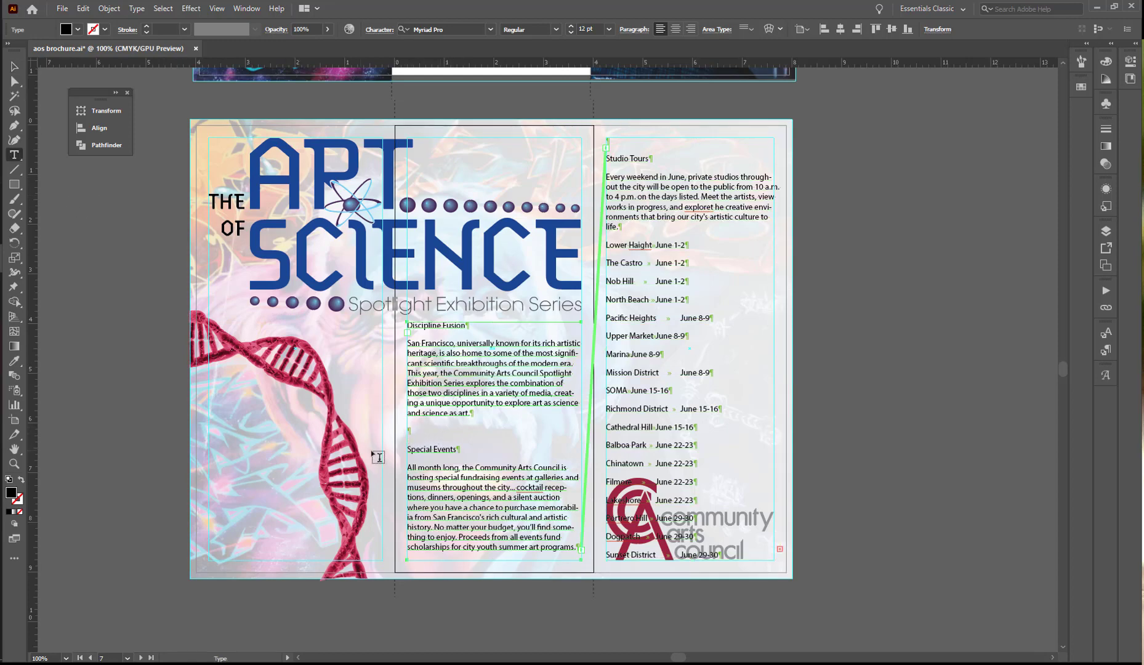
- Delete the stray empty paragraphs, add a period after 'and science as art', and widen the right frame
{"action": "left_click", "coordinate": [509, 416]}
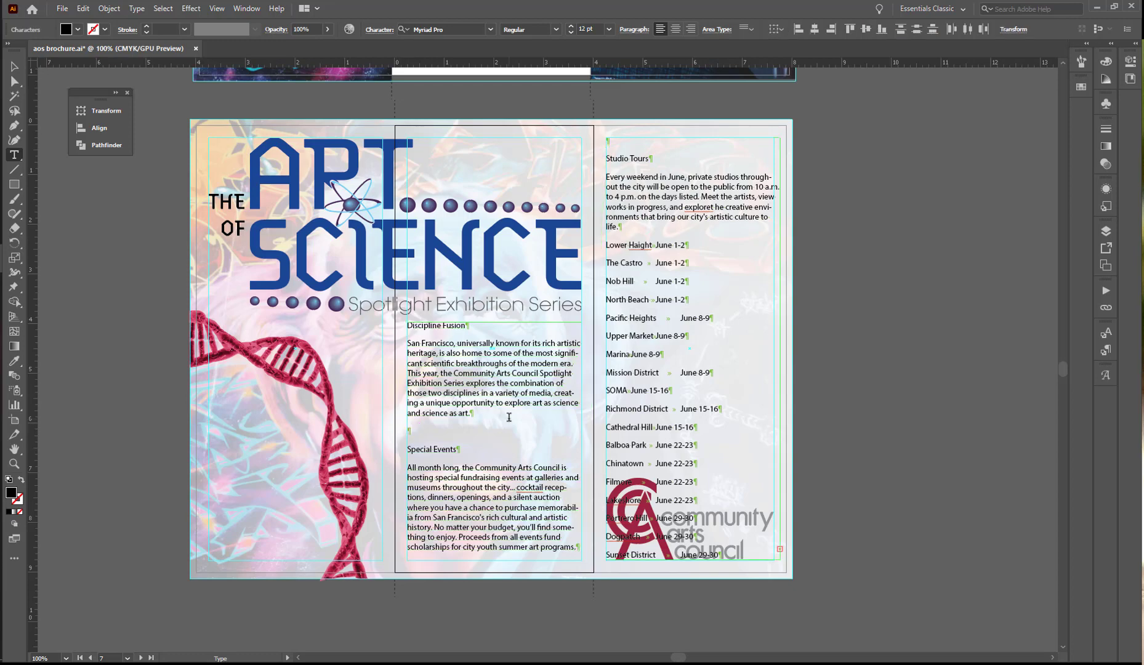
{"action": "key", "text": "BackSpace"}
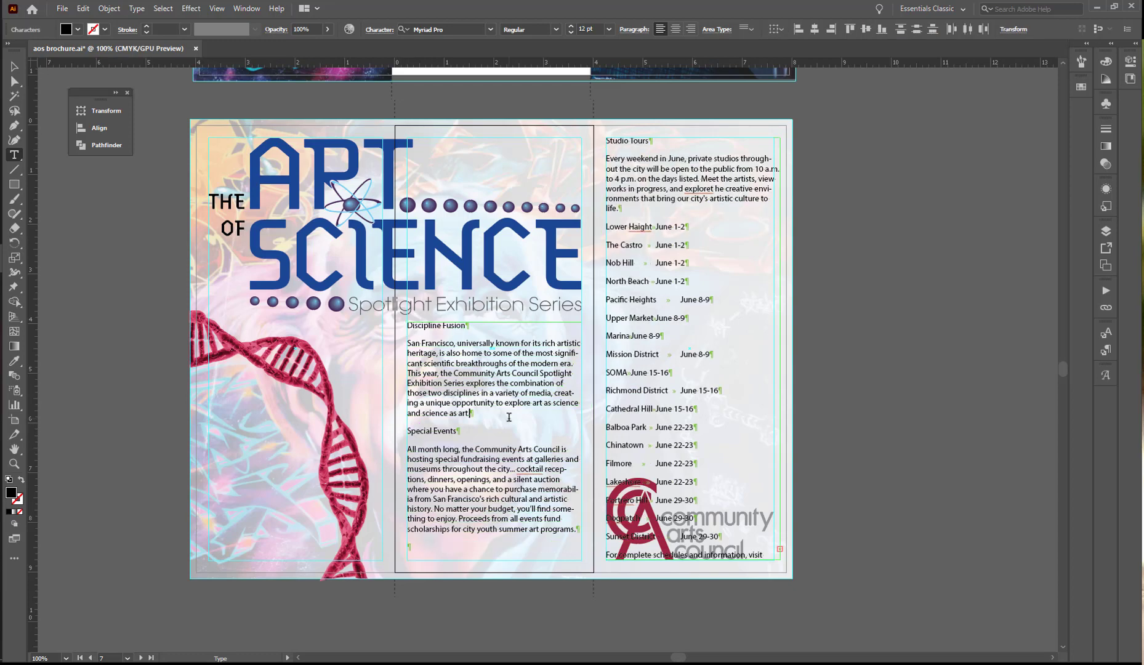
{"action": "type", "text": "."}
{"action": "left_click", "coordinate": [407, 546]}
{"action": "key", "text": "BackSpace"}
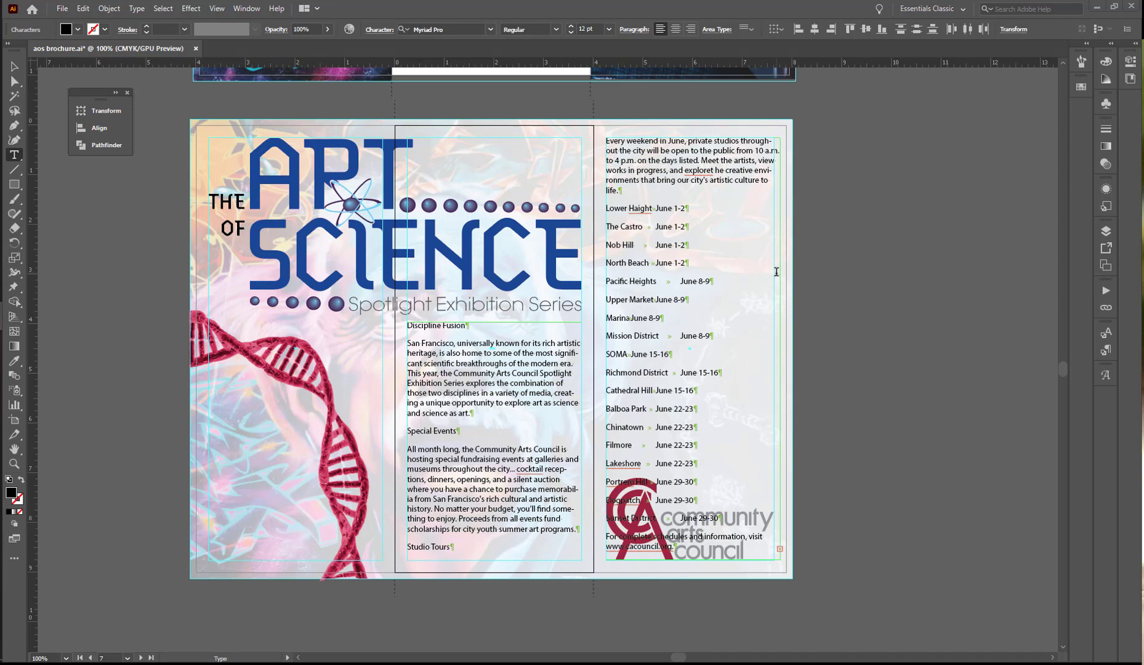
{"action": "key", "text": "Escape"}
{"action": "left_click_drag", "start_coordinate": [782, 348], "coordinate": [775, 348]}
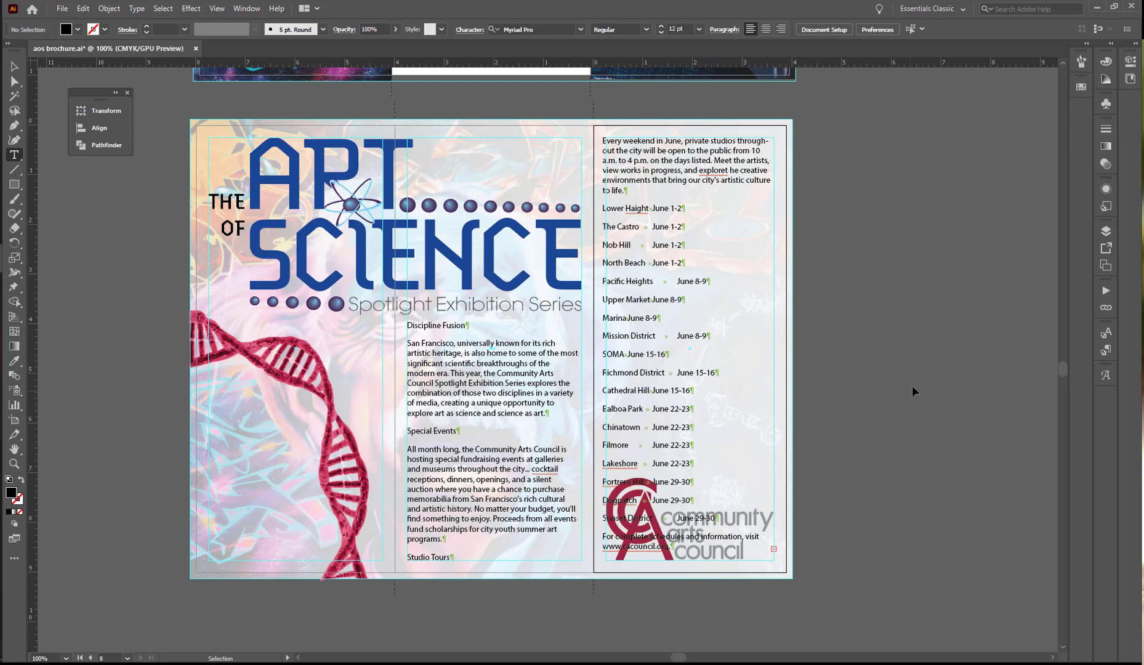
- Select all of the right frame's threaded story so its intro rewraps at 'culture to life.'
{"action": "left_click", "coordinate": [634, 249]}
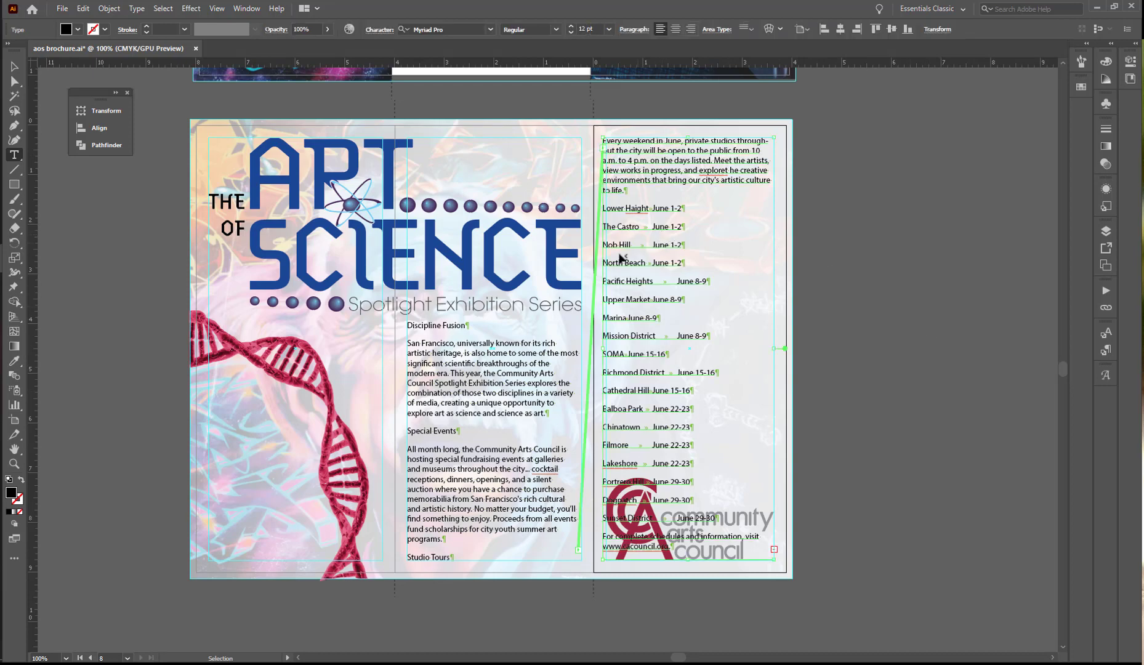
{"action": "key", "text": "ctrl+a"}
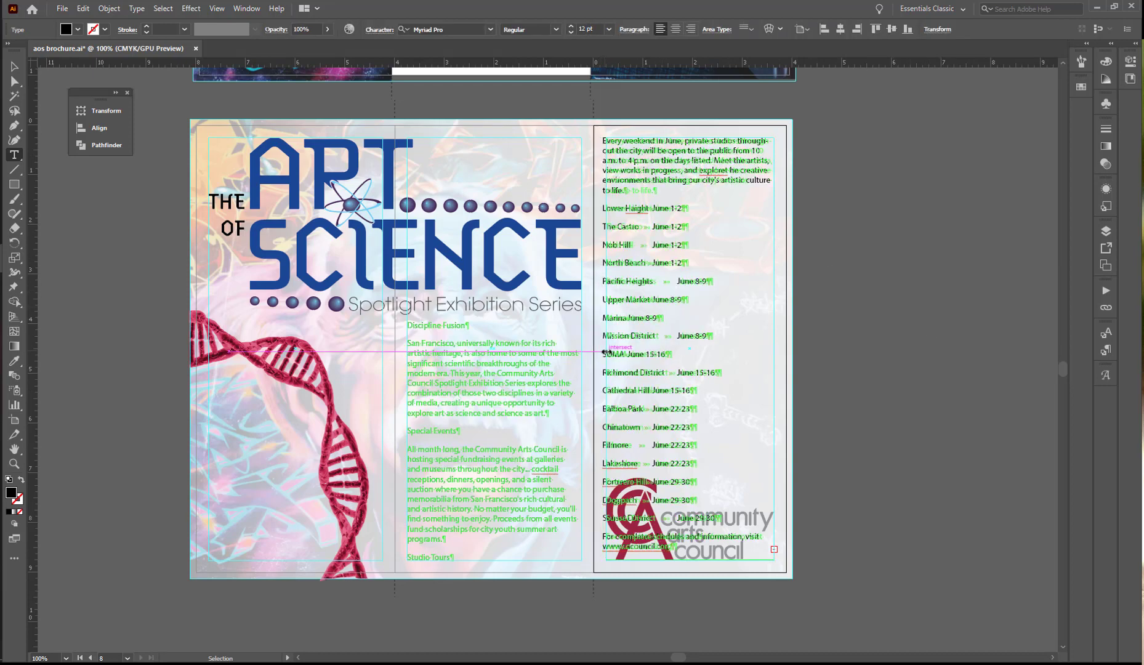
{"action": "key", "text": "Escape"}
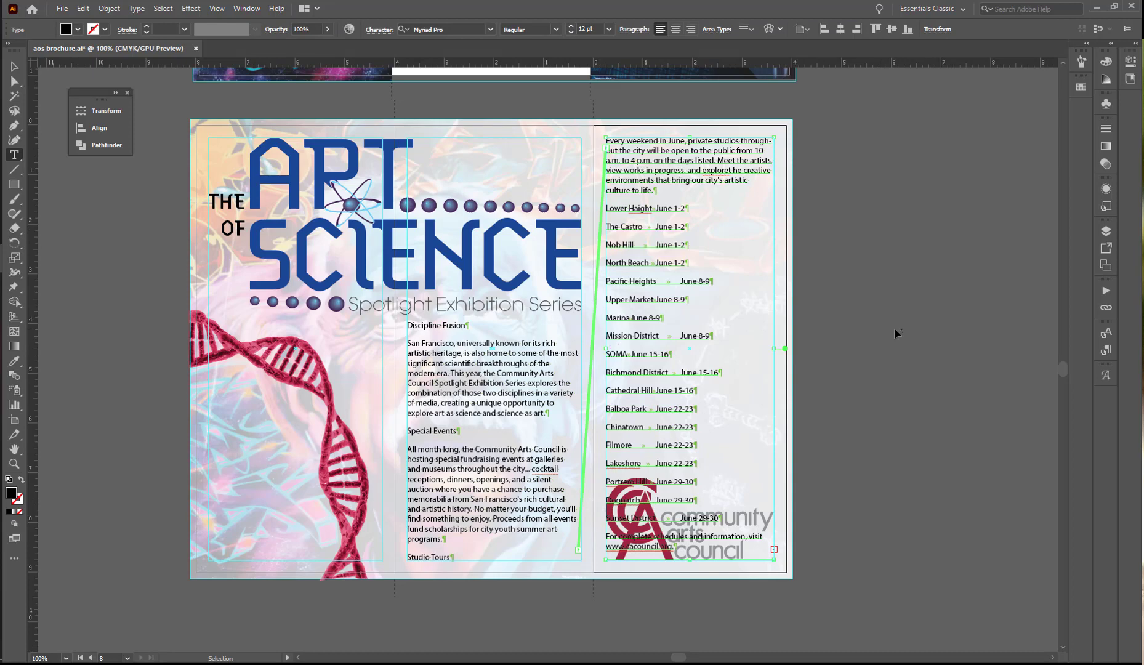